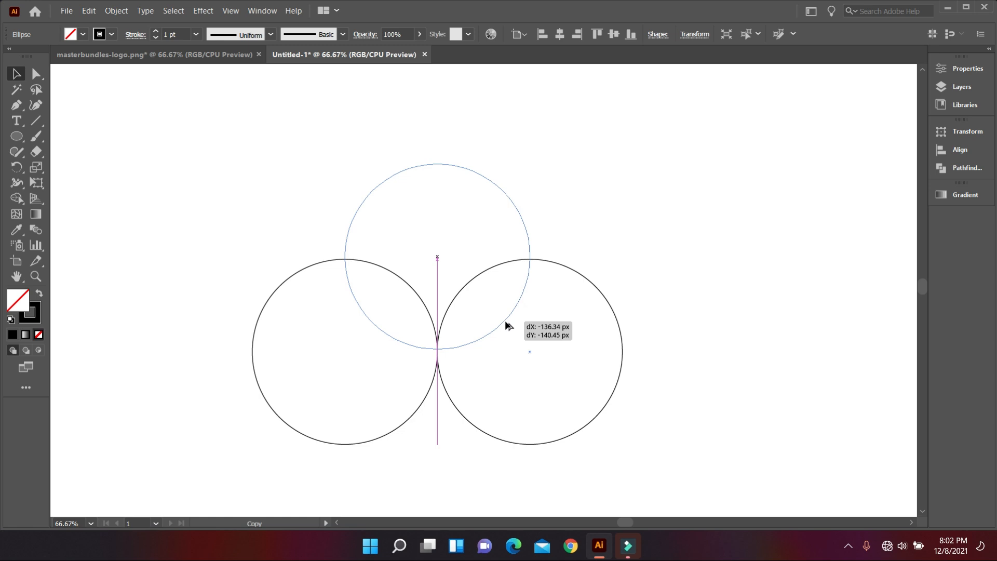
Step: Zoom out to view the three-circle arrangement, then select all three circles
key("ctrl+minus")
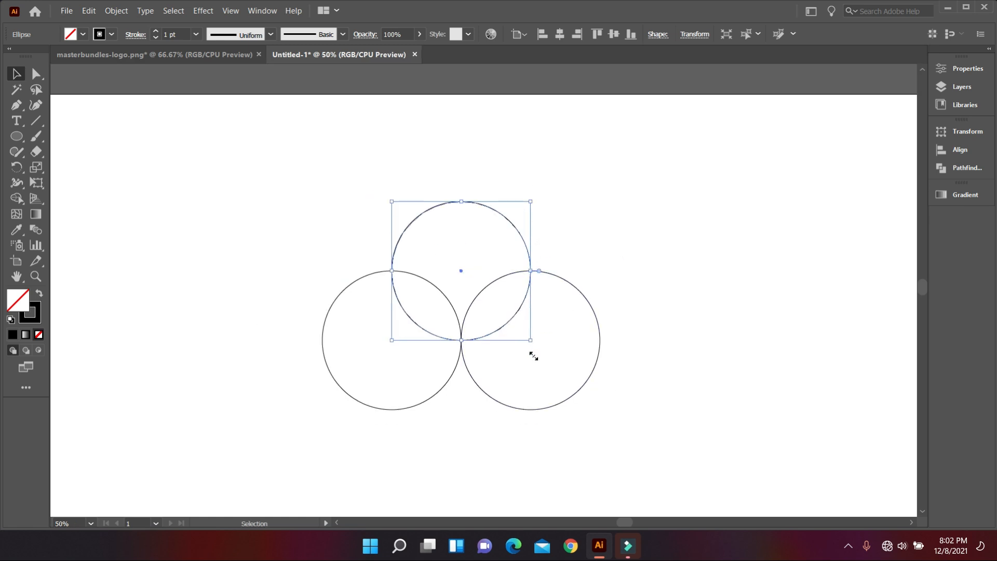
left_click(533, 379)
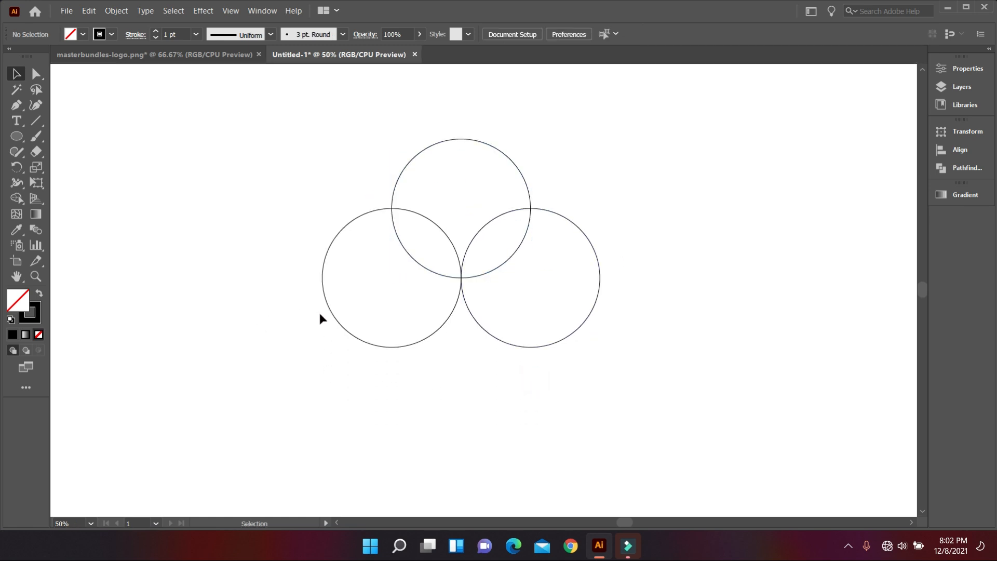
left_click_drag(218, 168, 616, 372)
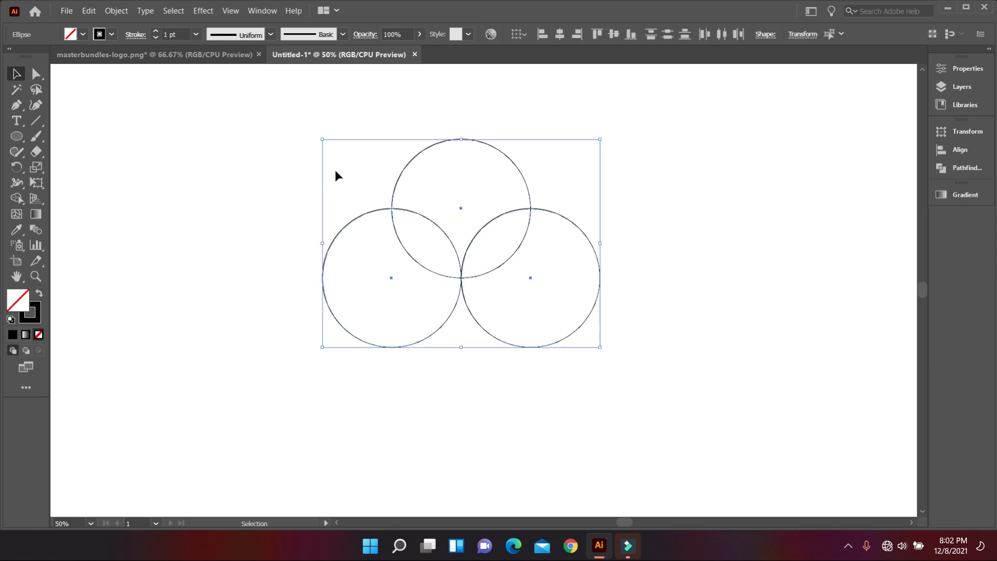
Step: Raise the three circles' stroke weight to 60 pt and reselect them all
scroll(335, 171, "up", 1)
scroll(180, 32, "up", 3)
scroll(181, 32, "up", 16)
scroll(181, 33, "up", 20)
scroll(181, 32, "up", 10)
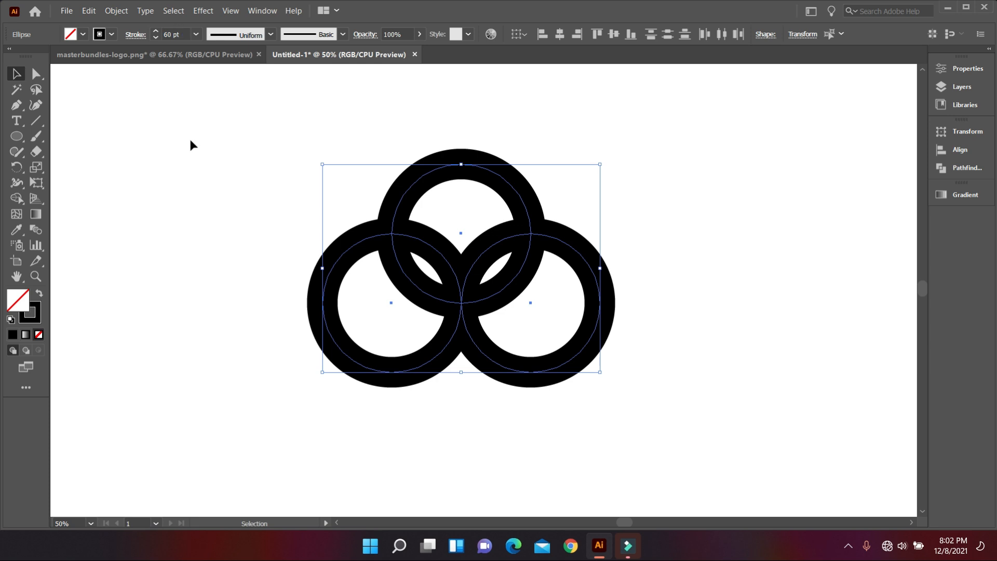
left_click(193, 177)
left_click_drag(275, 167, 621, 445)
scroll(584, 428, "up", 1)
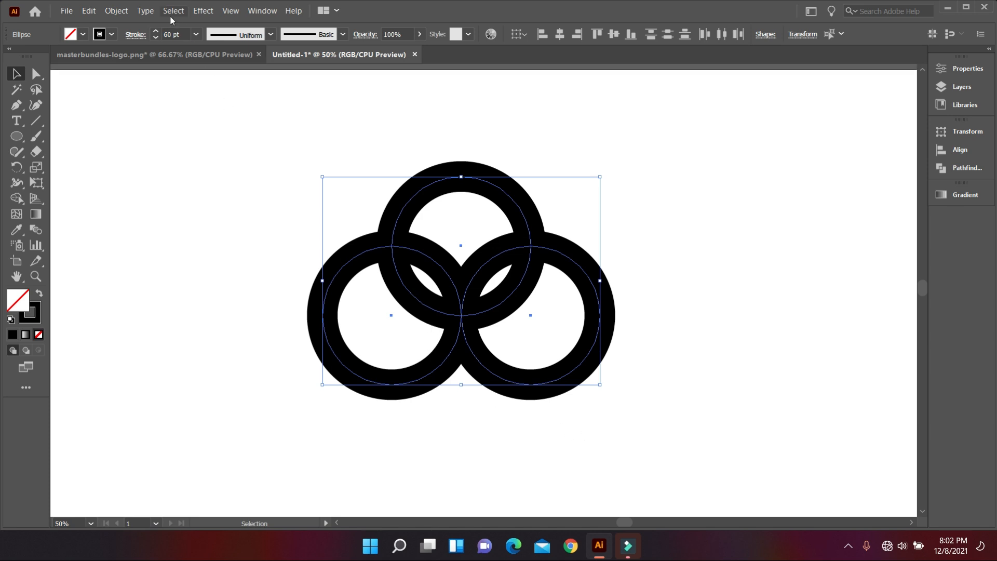
Step: Expand the thick strokes into solid filled ring shapes with Object > Expand
left_click(121, 13)
left_click(149, 156)
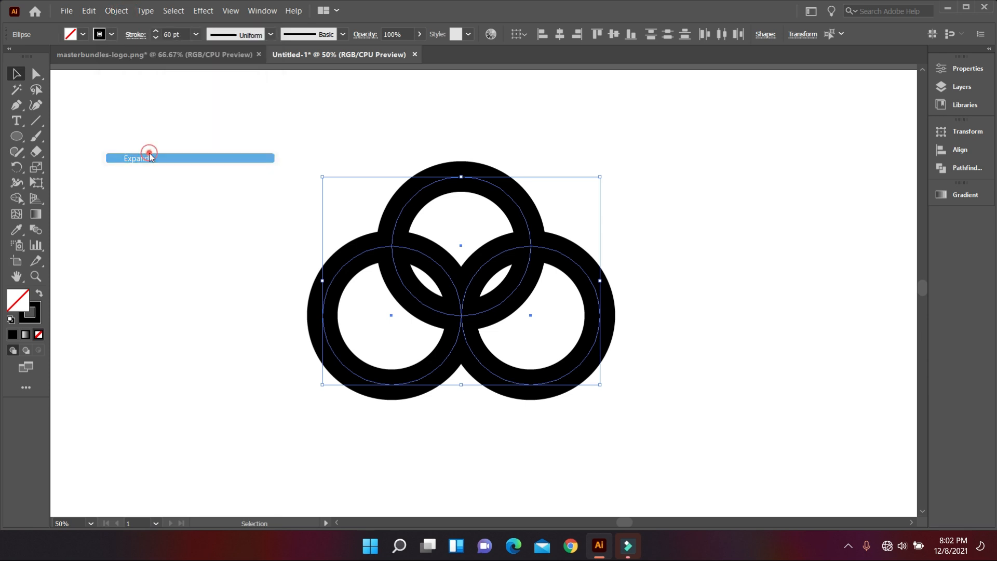
left_click(467, 349)
scroll(600, 424, "down", 1)
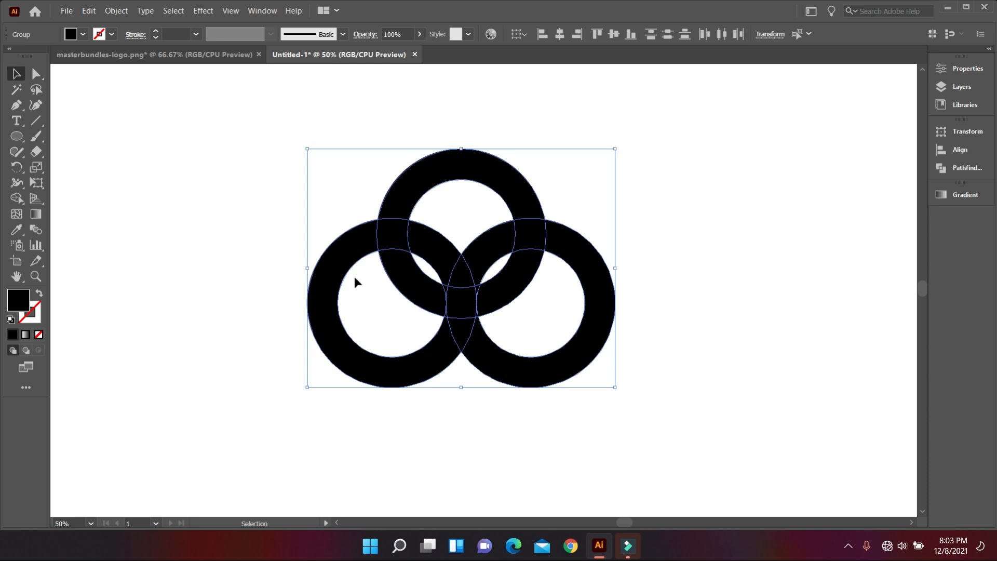
Step: Draw a black vertical cutting line through the left ring and select it with the rings
left_click(238, 301)
scroll(525, 389, "down", 1)
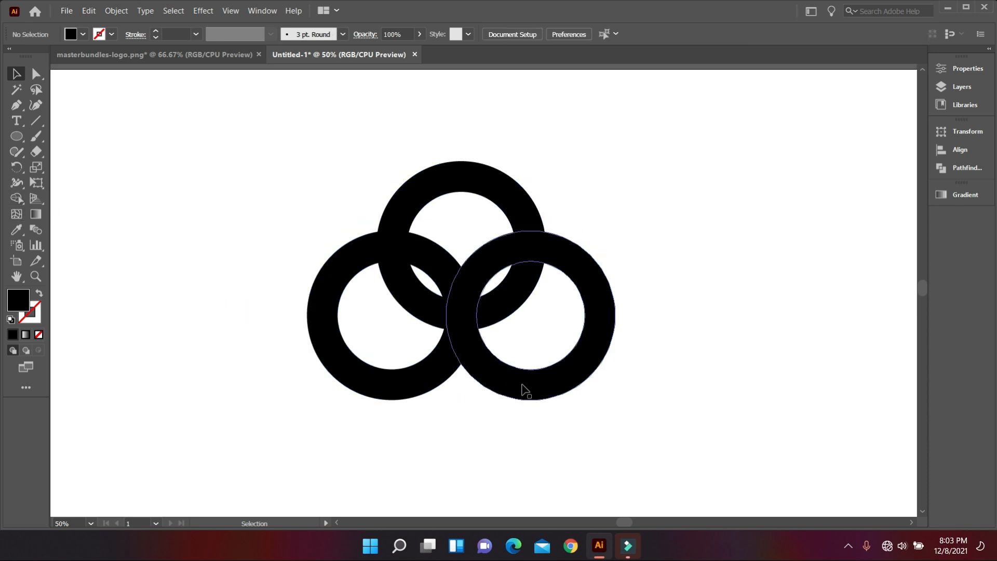
left_click(39, 122)
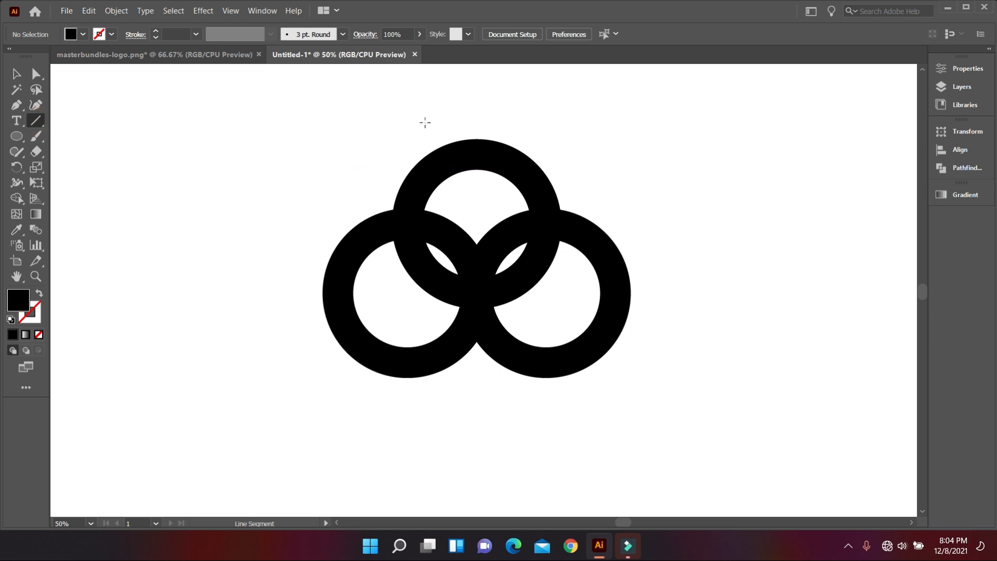
left_click_drag(407, 102, 463, 473)
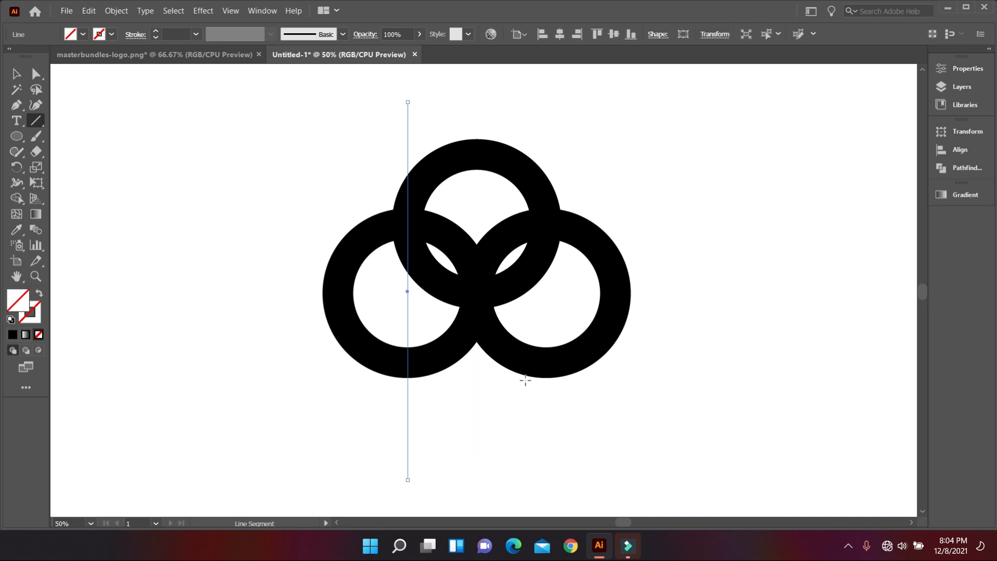
left_click(111, 35)
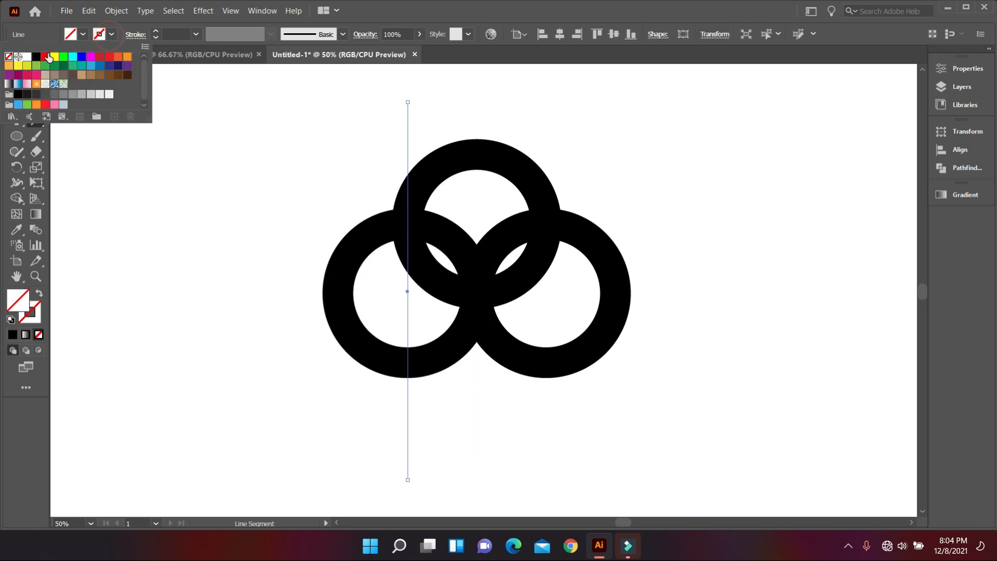
left_click(40, 58)
left_click(15, 75)
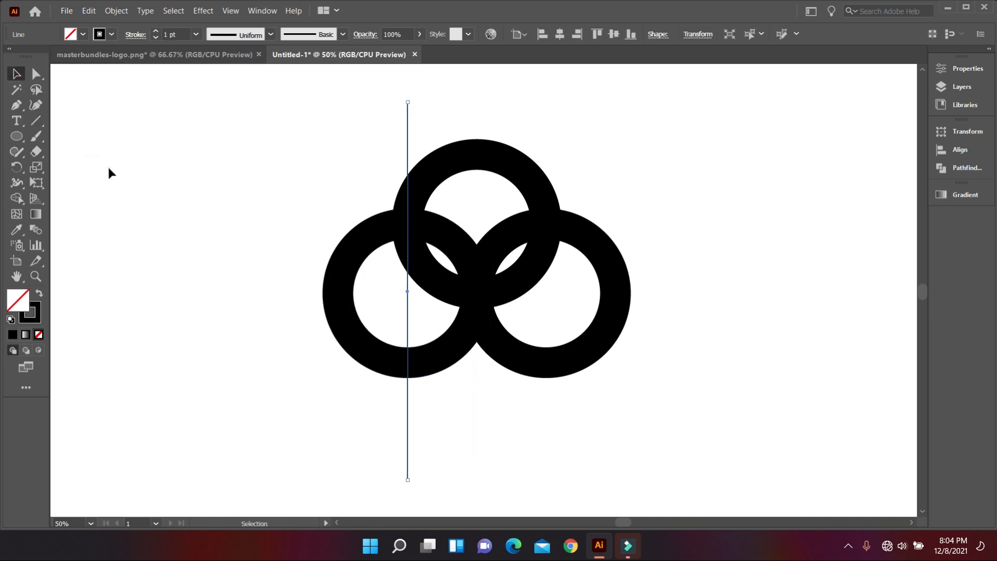
left_click(109, 171)
left_click_drag(224, 162, 710, 414)
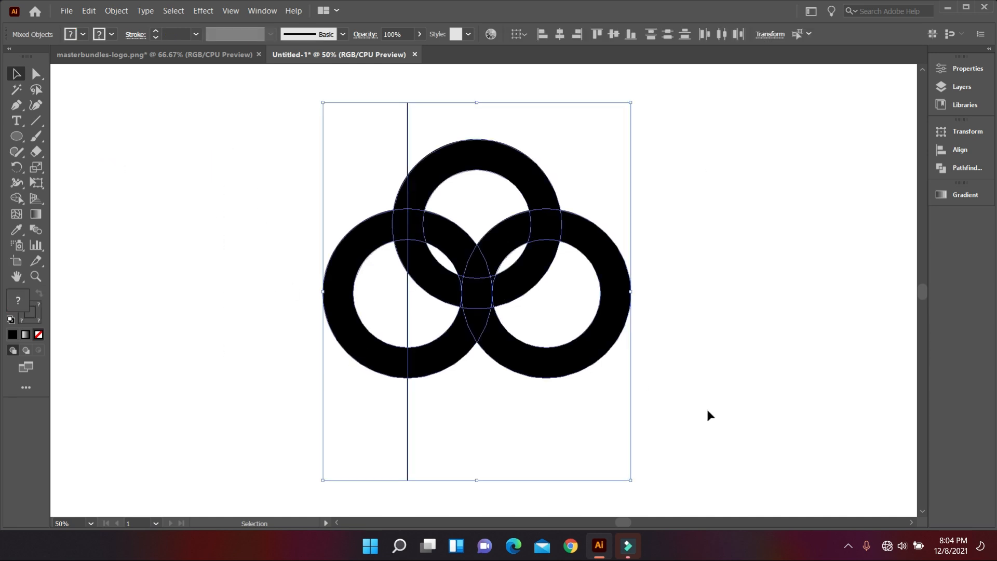
Step: With Shape Builder, delete the ring segments and sliver on either side of the line
left_click(16, 197)
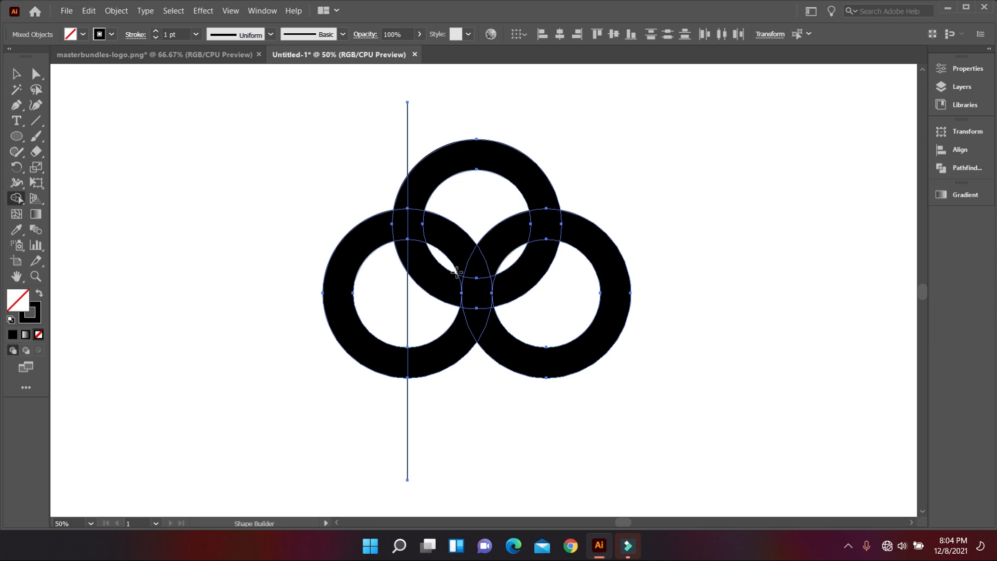
left_click(445, 362, "alt")
scroll(477, 282, "up", 2)
left_click(407, 279, "alt")
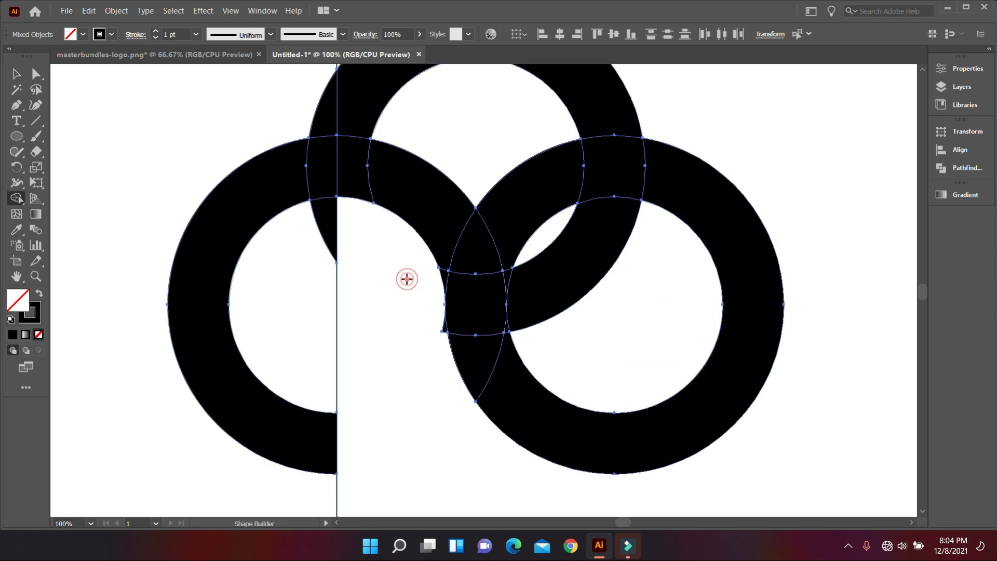
left_click(325, 227, "alt")
scroll(385, 240, "up", 1)
scroll(457, 384, "up", 2)
scroll(449, 312, "down", 3)
Step: Merge the remaining ring segments into one black band and delete the right ring's inner segment
left_click_drag(433, 260, 504, 371)
left_click(39, 293)
left_click(461, 297)
scroll(450, 296, "up", 3)
left_click_drag(423, 288, 548, 376)
scroll(525, 383, "down", 4)
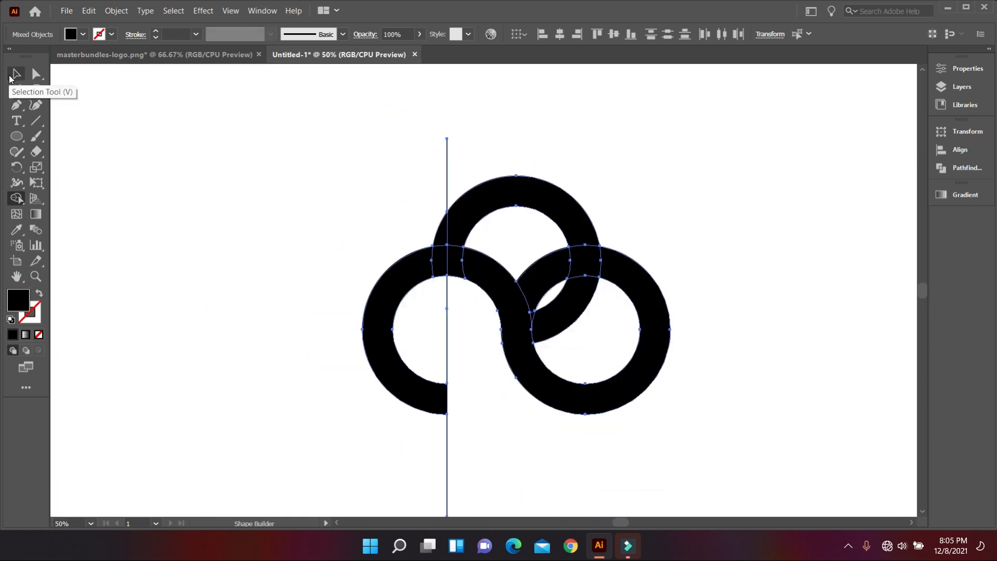
scroll(539, 293, "up", 2)
left_click(539, 293, "alt")
scroll(468, 294, "down", 2)
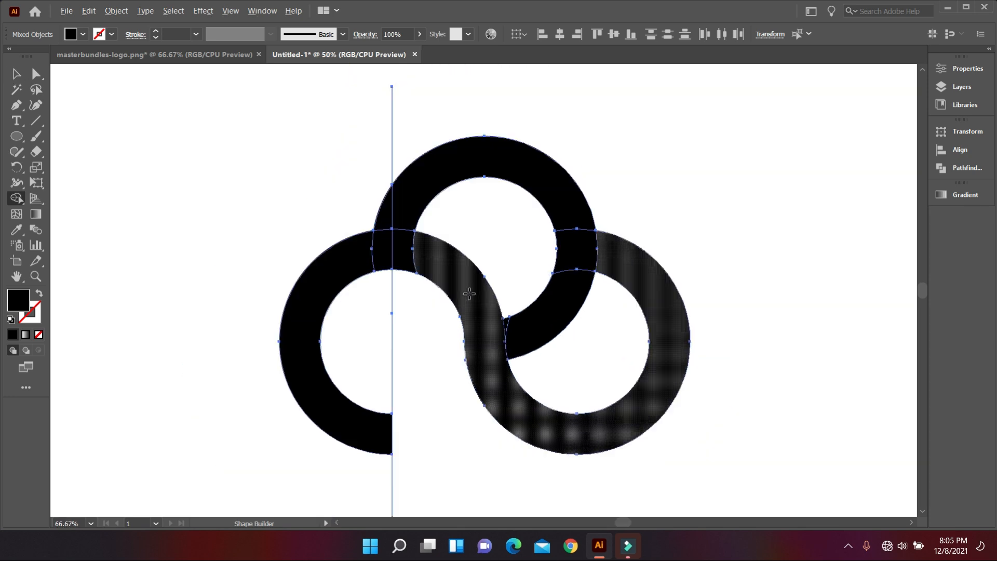
Step: Select and delete the vertical cutting line
left_click(16, 74)
left_click(100, 122)
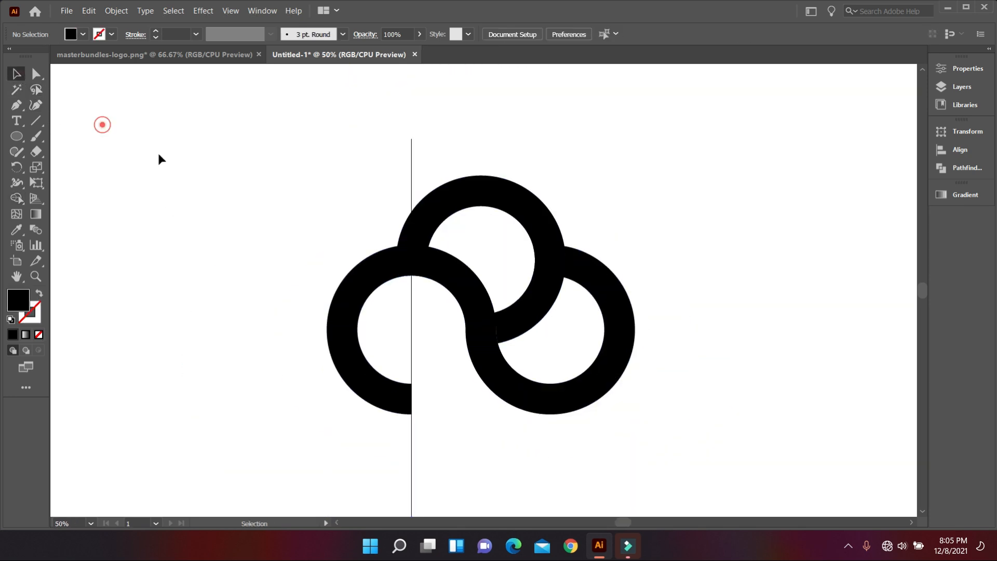
scroll(218, 150, "down", 1)
left_click_drag(312, 106, 431, 118)
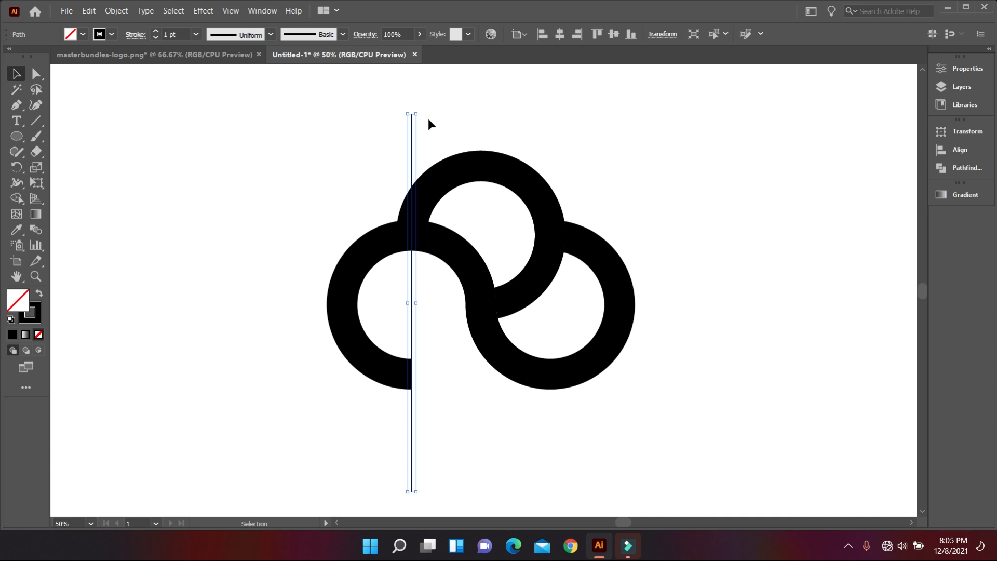
key("Delete")
scroll(423, 278, "up", 1)
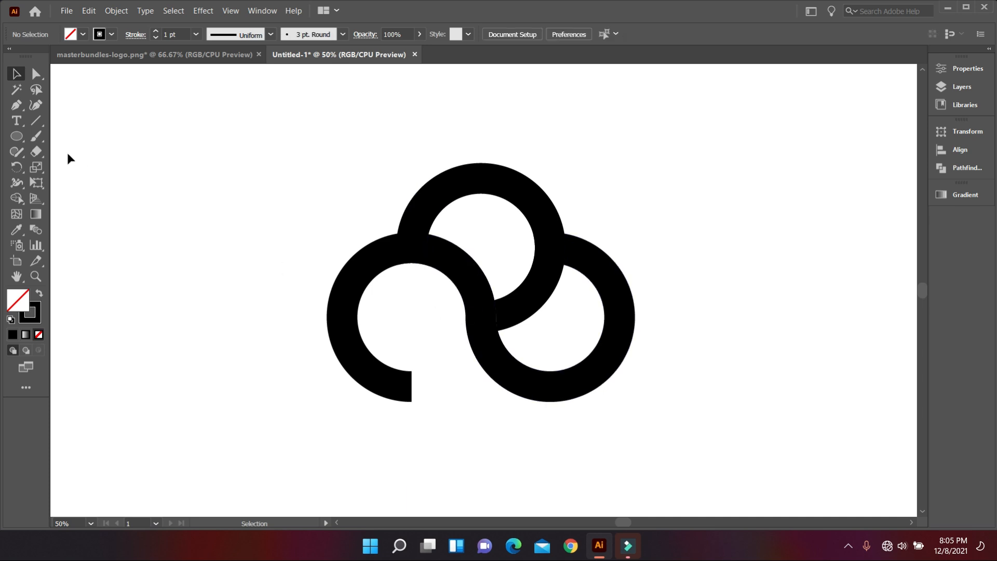
left_click(35, 121)
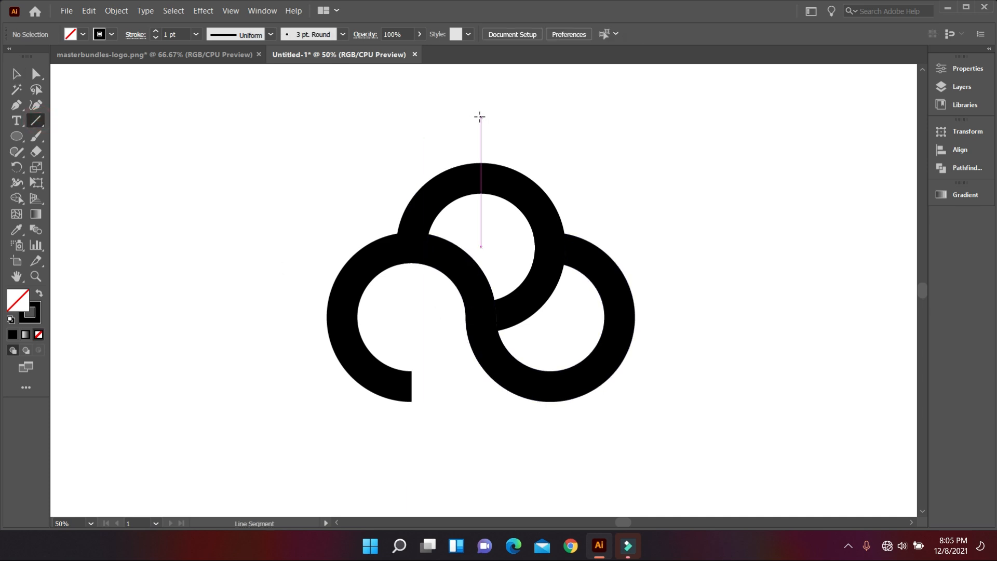
Step: Draw a cutting line through the top ring, rotated to a 315° diagonal and moved upward
left_click_drag(481, 106, 492, 440)
left_click(16, 74)
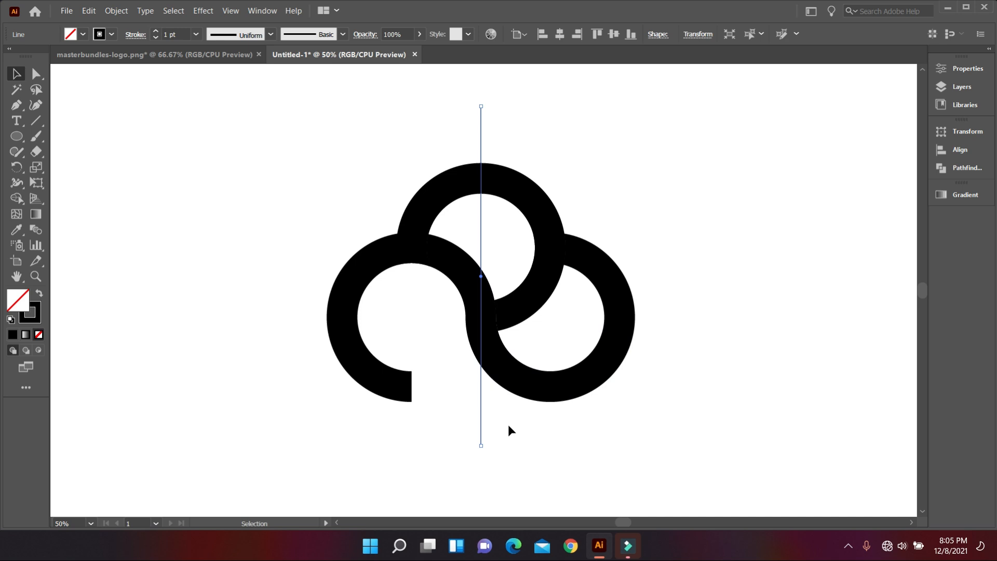
left_click_drag(487, 452, 597, 426)
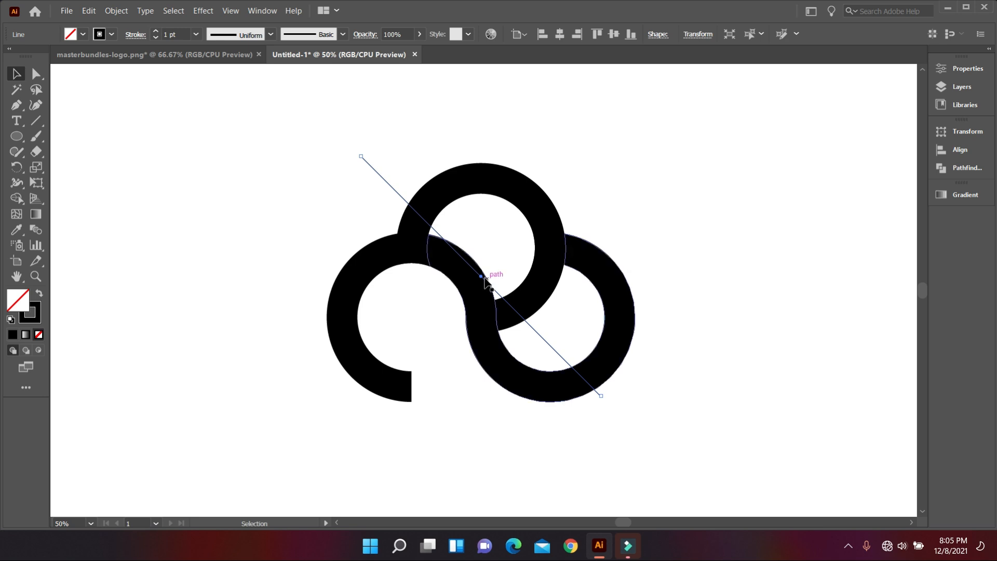
left_click_drag(481, 275, 481, 244)
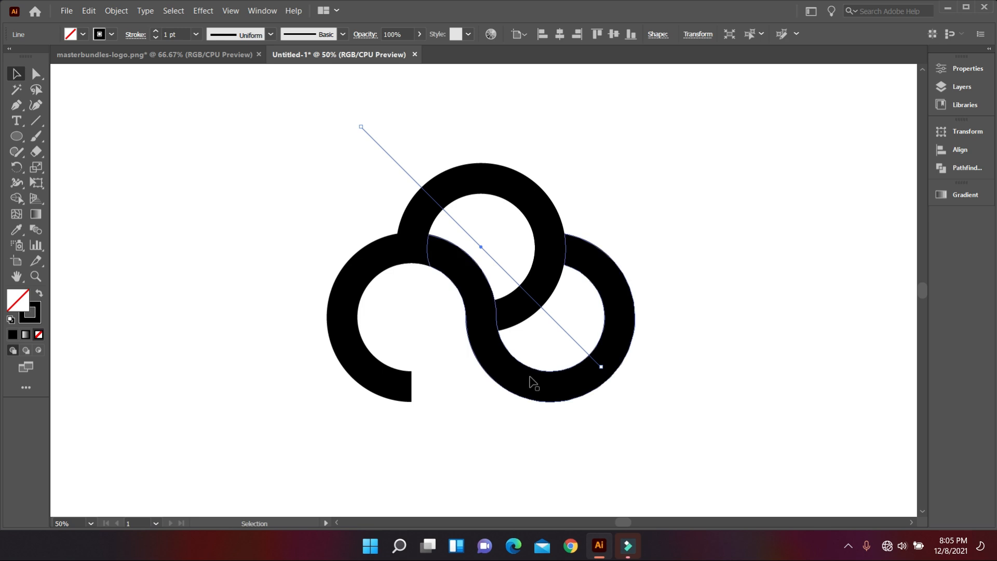
Step: Select the logo with the line and merge the wedge using Shape Builder to angle the inner end
left_click(646, 416)
left_click_drag(701, 422, 328, 149)
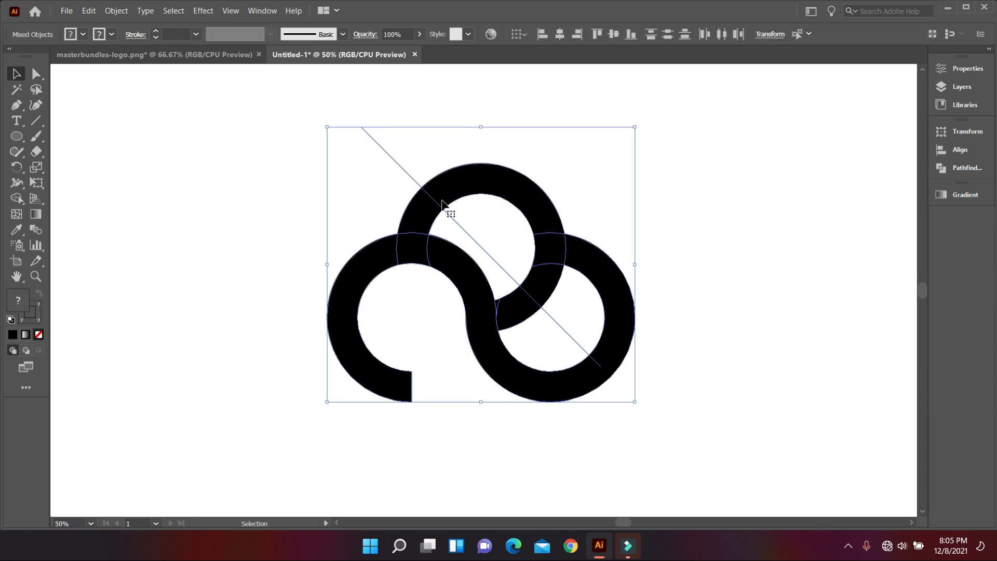
left_click(17, 198)
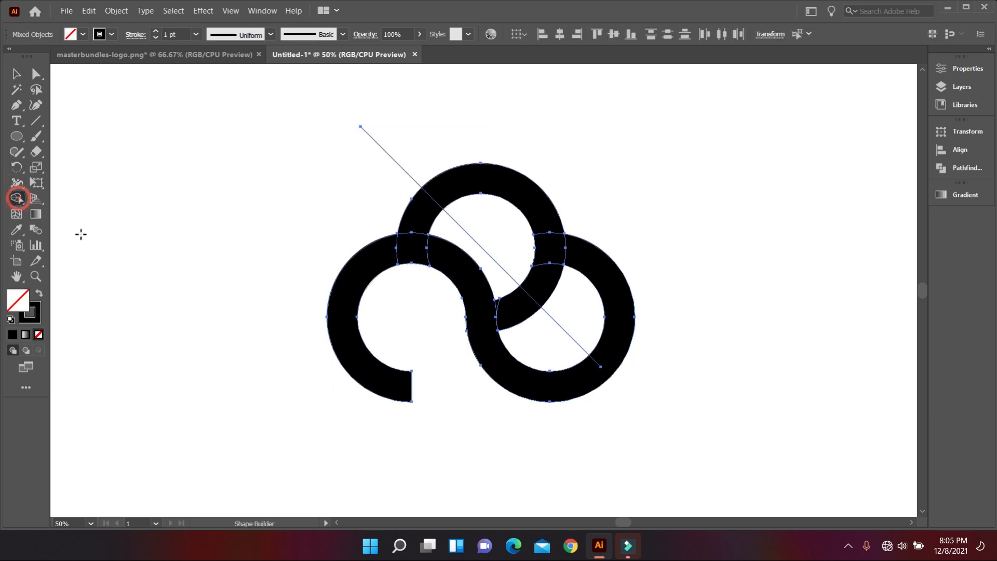
scroll(524, 304, "up", 3)
left_click_drag(490, 309, 438, 288)
scroll(438, 292, "down", 2)
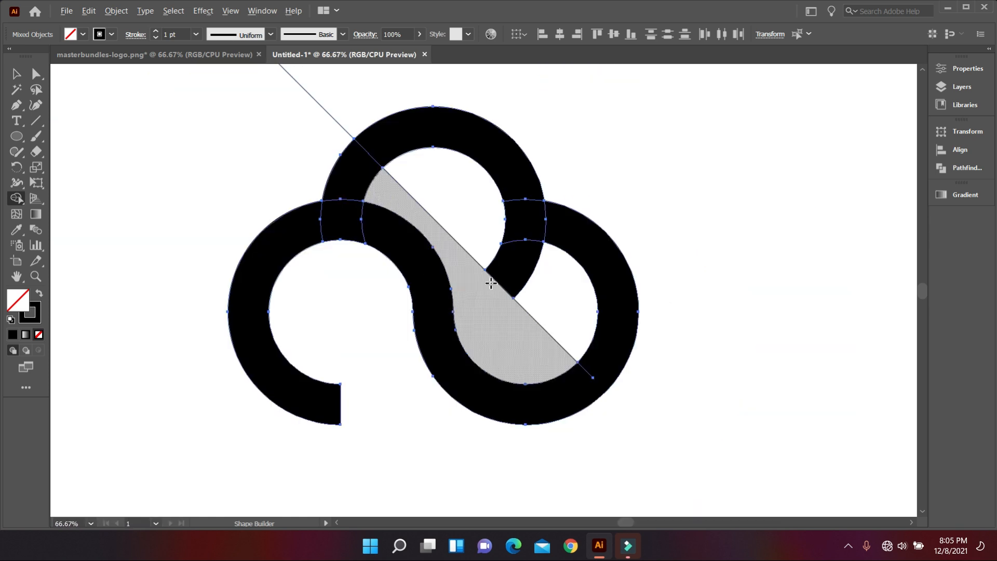
scroll(491, 283, "down", 1)
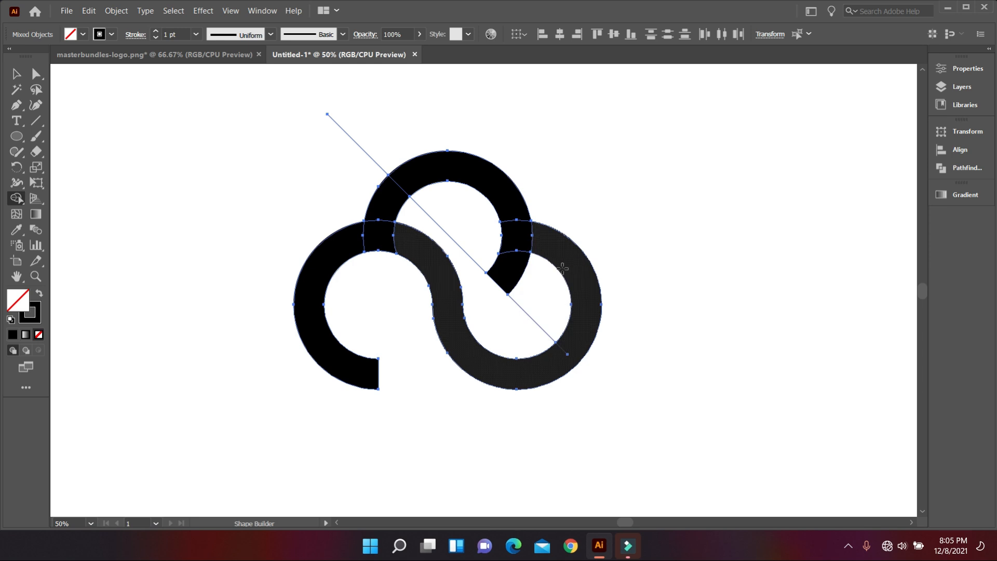
Step: Delete the diagonal cutting line and reselect the logo
left_click(16, 74)
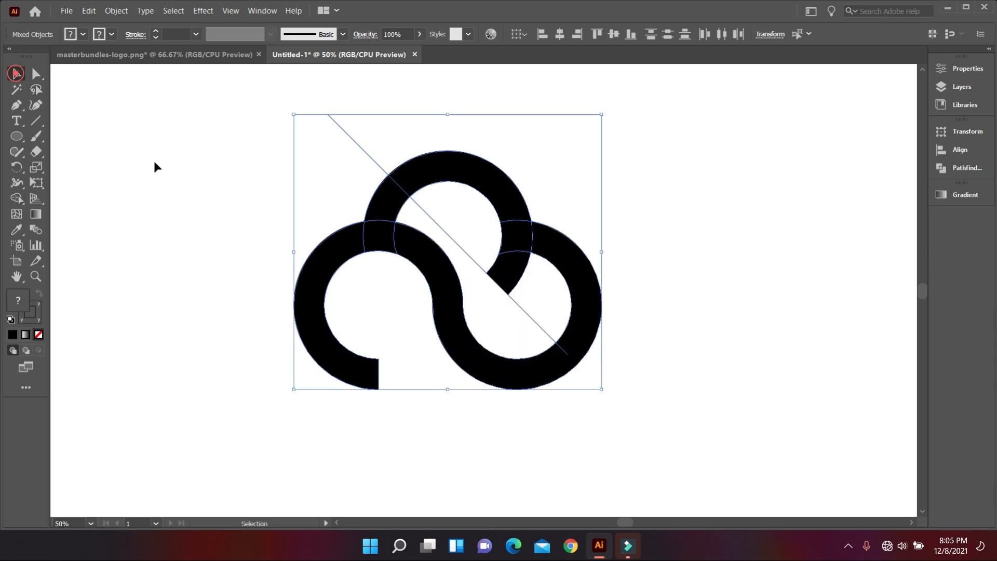
left_click(154, 159)
scroll(264, 176, "down", 1)
left_click_drag(273, 152, 318, 178)
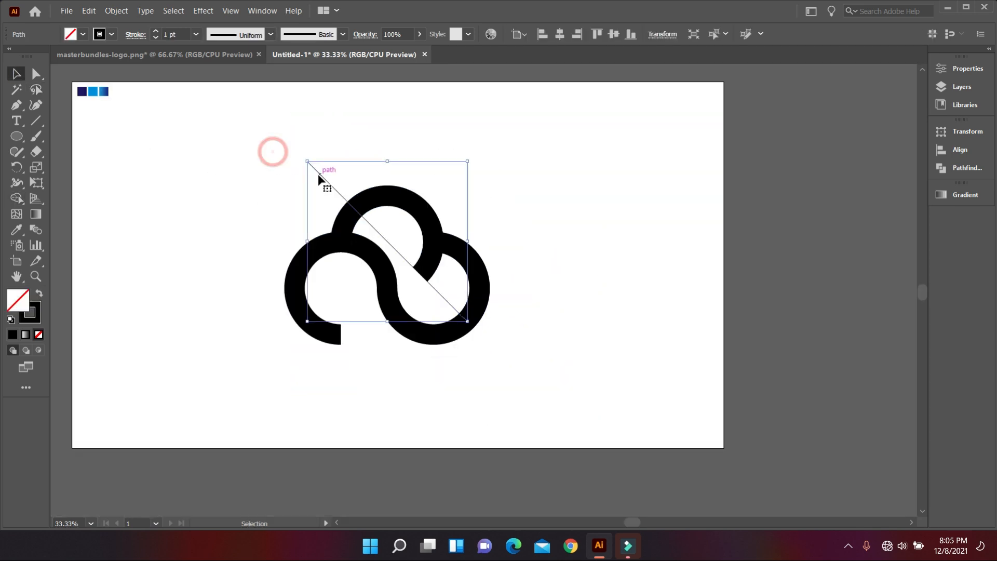
key("Delete")
scroll(338, 179, "down", 1)
left_click_drag(242, 139, 564, 379)
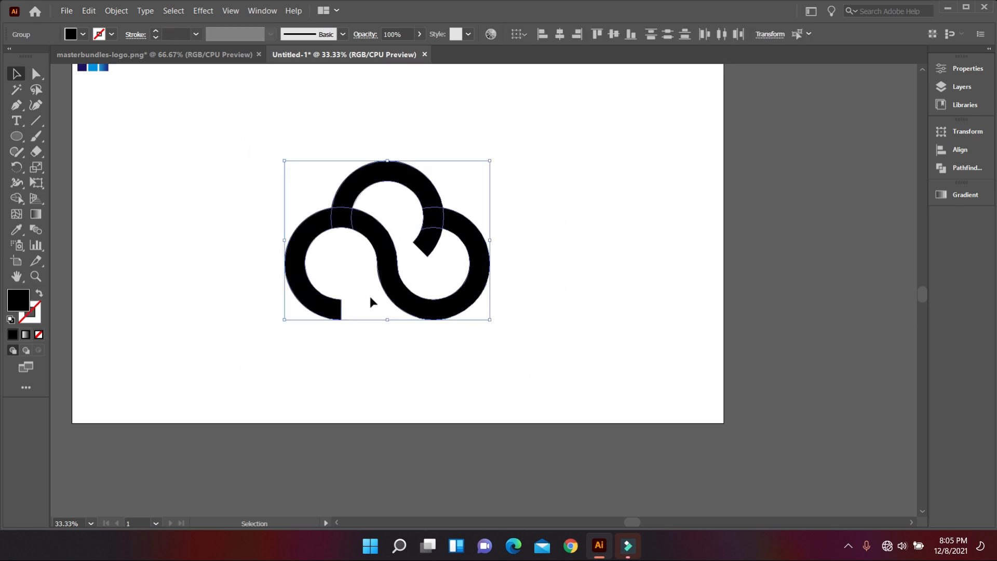
scroll(369, 295, "up", 1)
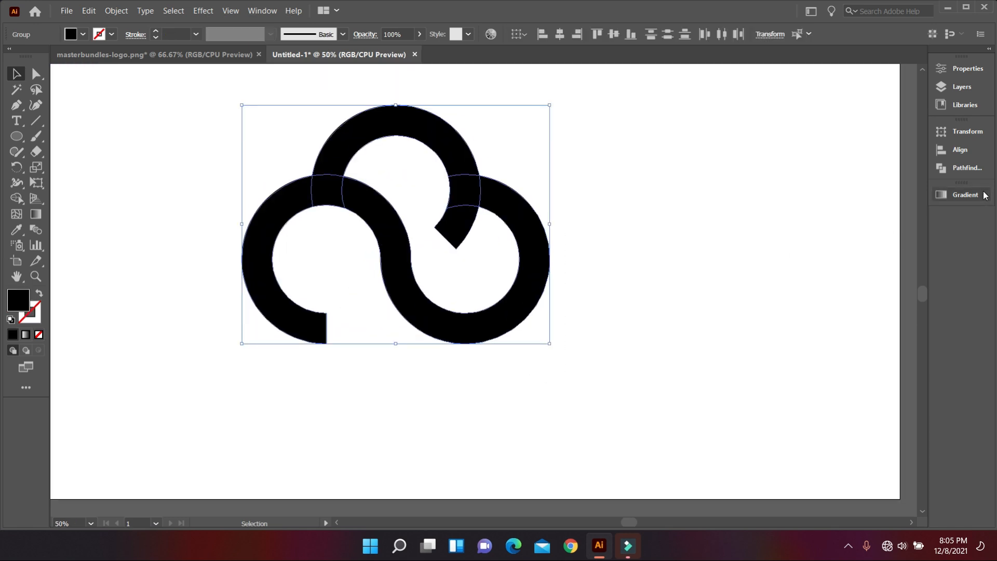
Step: Unite the overlapping cloud rings into one shape with Pathfinder
left_click(967, 168)
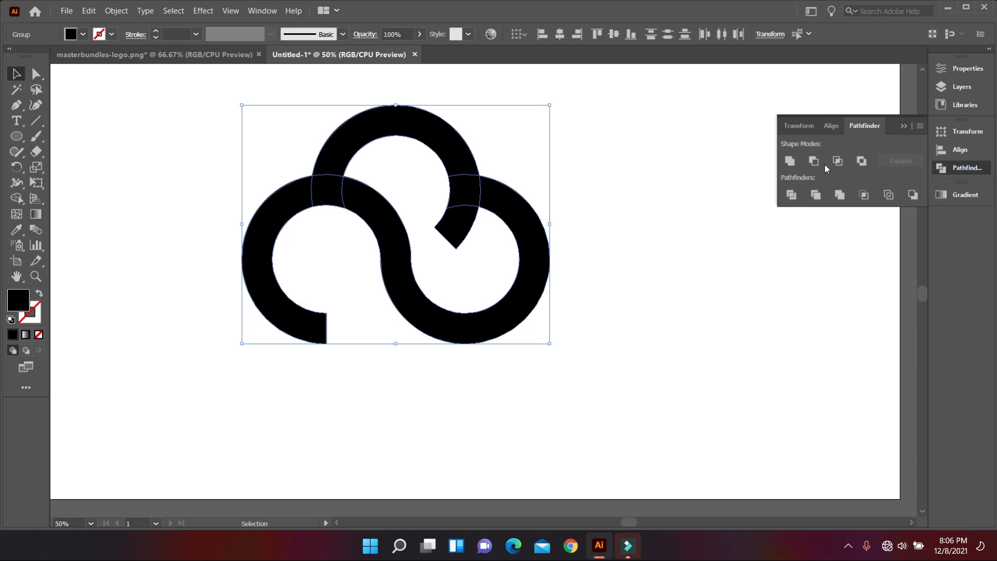
left_click(789, 161)
scroll(522, 315, "up", 1)
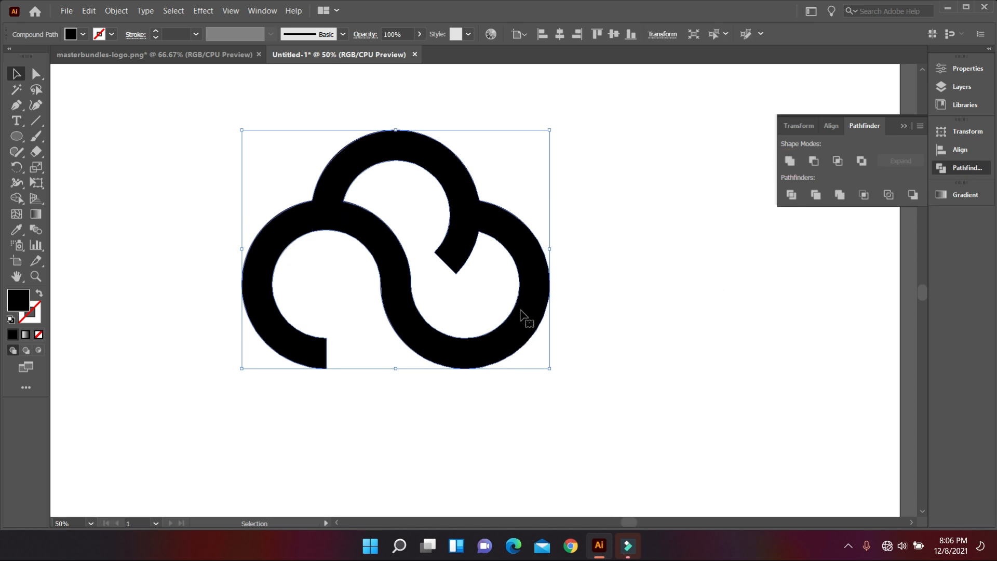
scroll(208, 276, "up", 1)
scroll(450, 292, "up", 1)
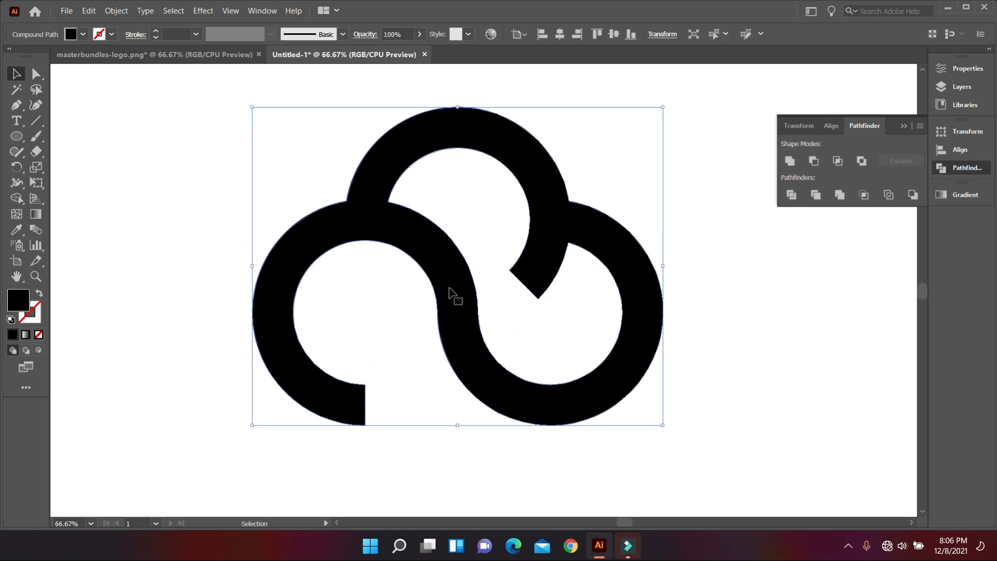
Step: Round the corners of the cloud's lower end and its pointed inner end with corner widgets
left_click(36, 73)
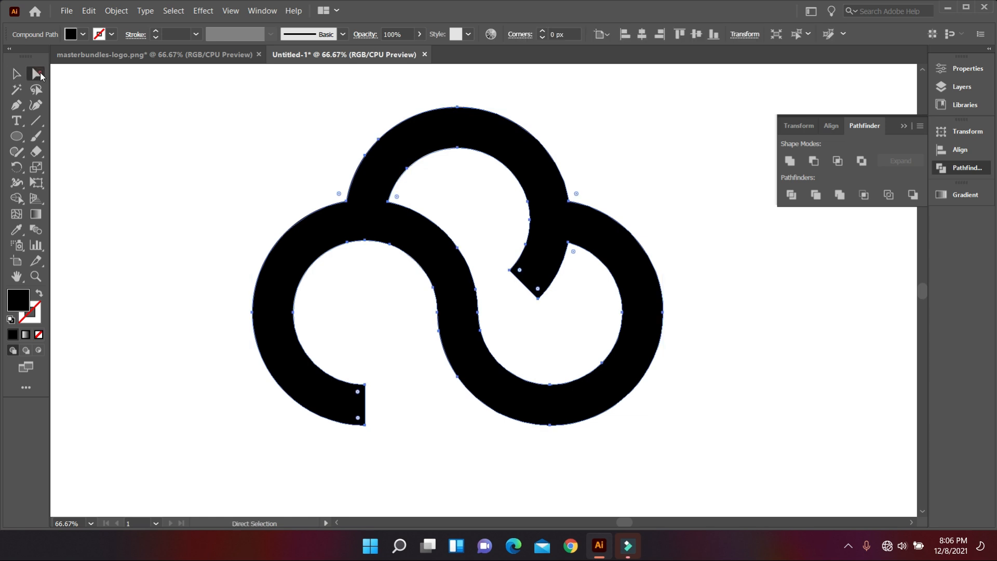
left_click(357, 391, "shift")
left_click_drag(358, 419, 303, 369)
left_click(519, 269, "shift")
left_click(538, 290, "shift")
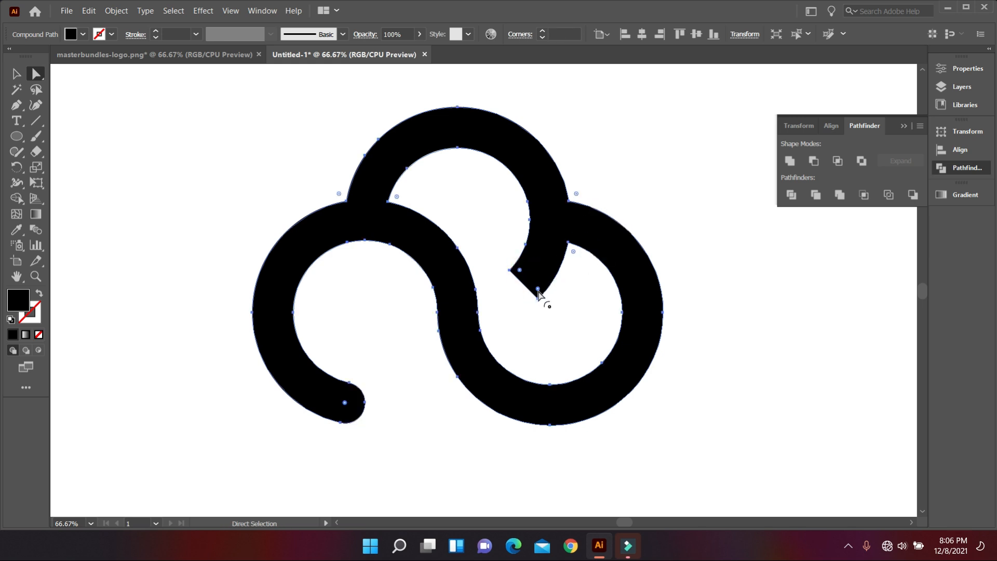
left_click(525, 362)
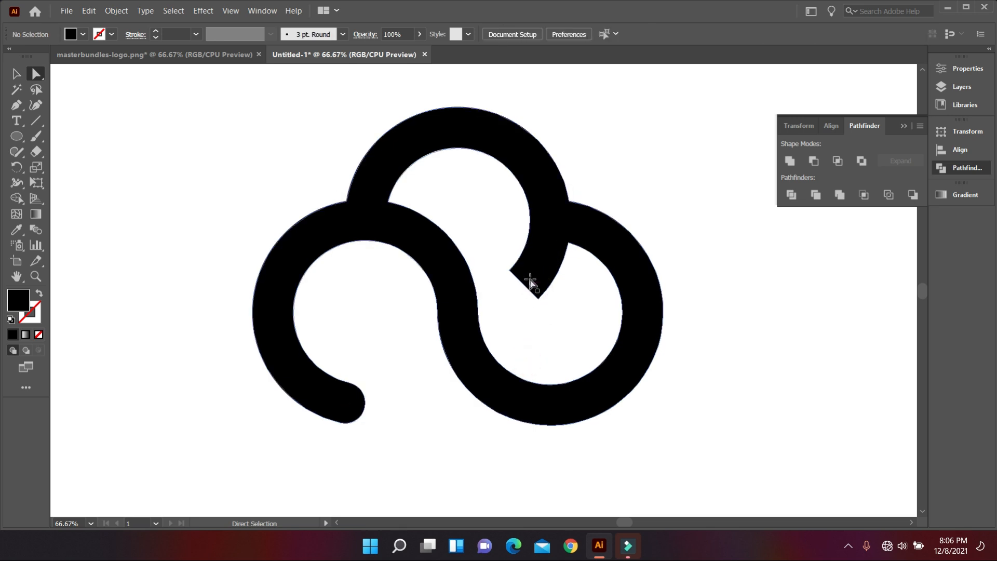
left_click(530, 281)
left_click_drag(521, 274, 540, 213)
left_click(567, 356)
Step: Scale the whole cloud down to a smaller size
scroll(489, 344, "down", 2)
scroll(483, 315, "up", 1)
left_click(16, 74)
left_click_drag(193, 144, 571, 363)
left_click_drag(622, 388, 494, 289)
left_click(499, 336)
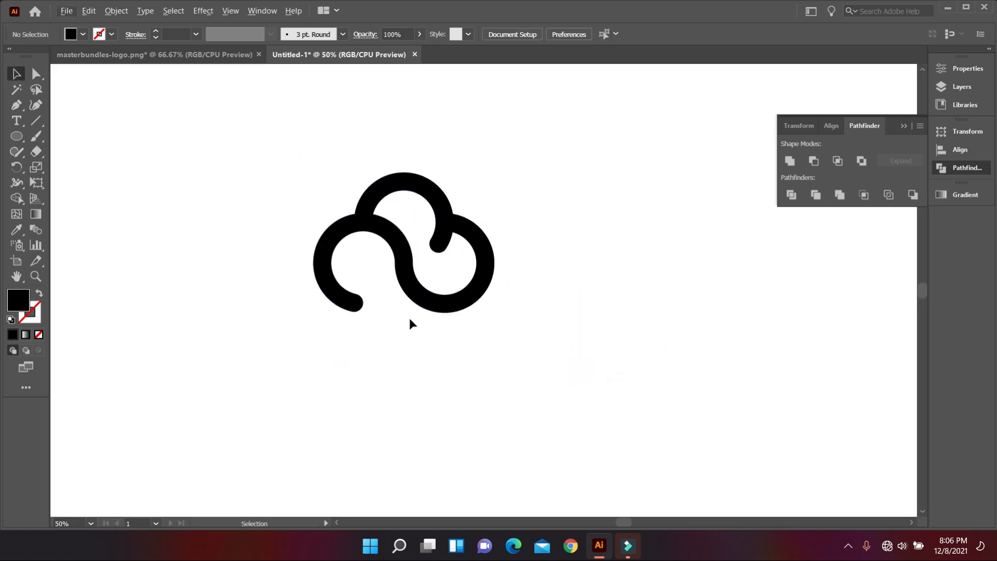
scroll(415, 323, "right", 2)
scroll(441, 321, "up", 1)
scroll(446, 320, "down", 1)
left_click_drag(241, 160, 351, 231)
Step: Type a letter 'D' on the canvas to the right of the cloud
left_click(367, 272)
scroll(372, 282, "up", 1)
scroll(372, 282, "left", 1)
left_click(662, 230)
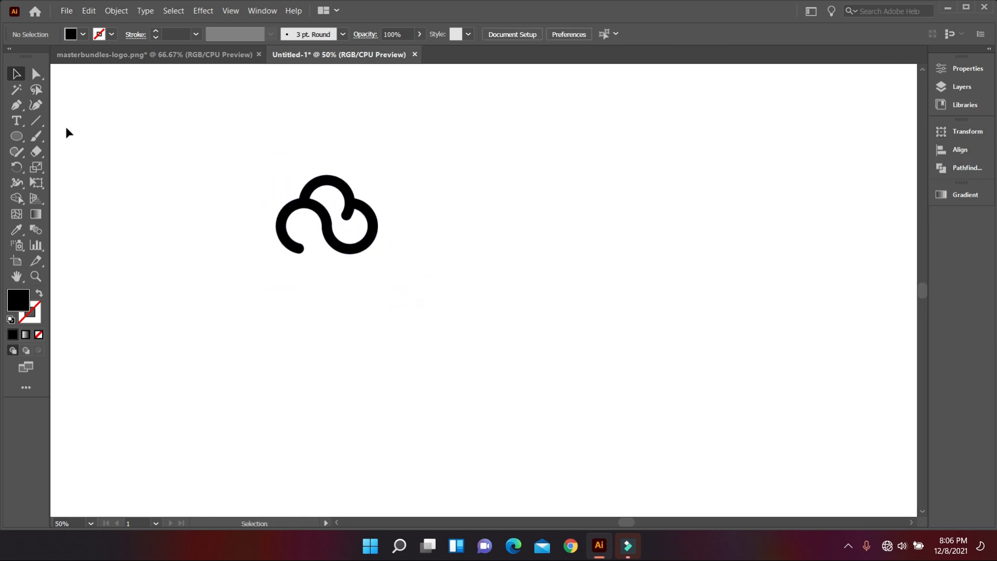
left_click(21, 121)
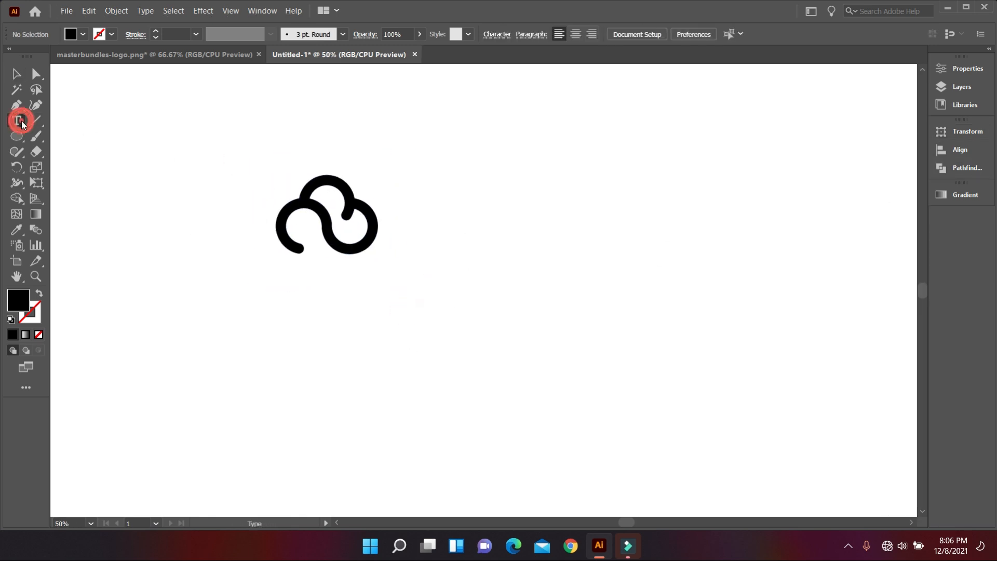
left_click(584, 176)
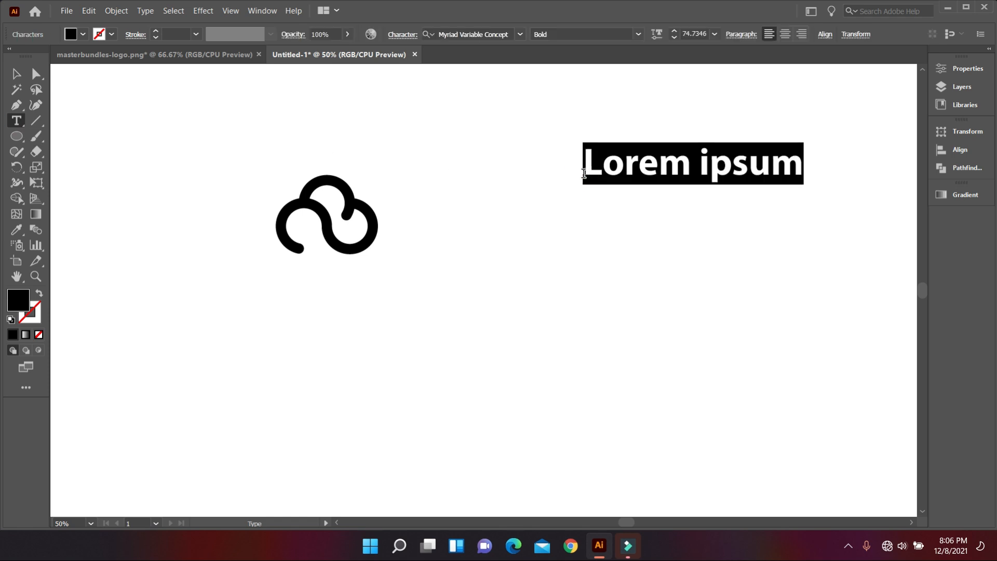
type("D")
left_click(16, 74)
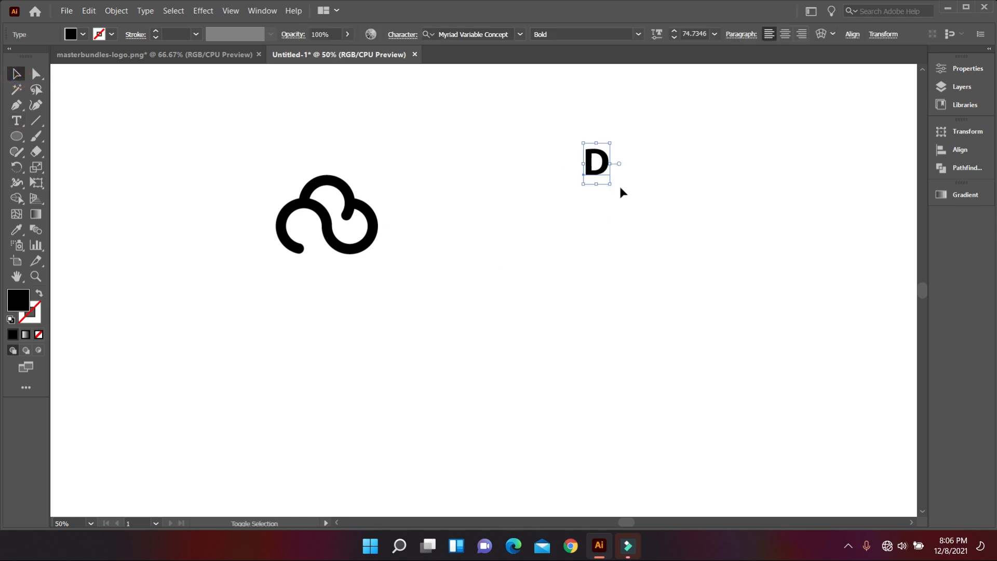
Step: Enlarge the letter D by its corner handle and move it further right
left_click_drag(607, 185, 788, 325)
left_click(788, 325)
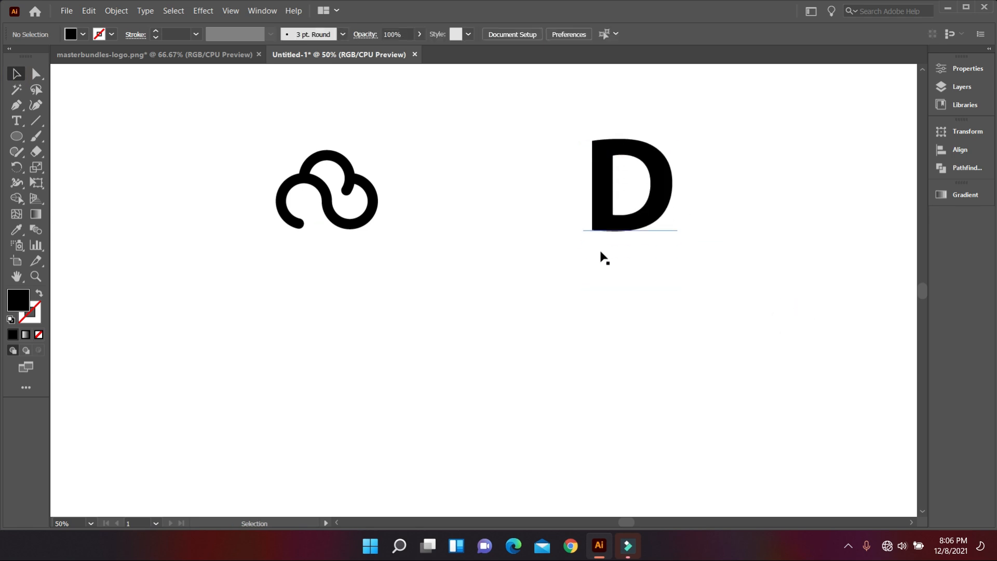
left_click_drag(643, 228, 701, 230)
left_click(679, 321)
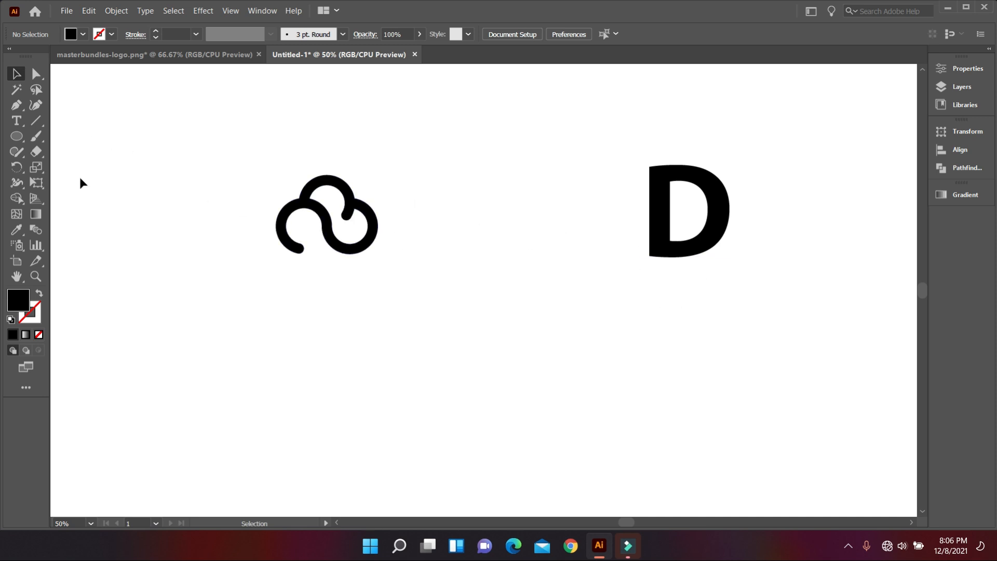
Step: Draw a black square with the Rectangle tool
right_click(17, 133)
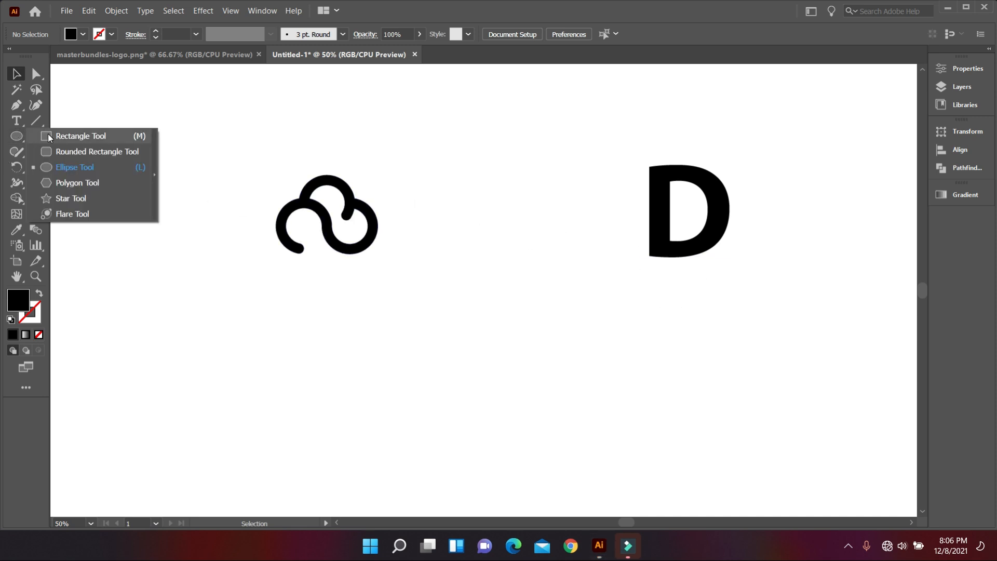
left_click(70, 136)
left_click_drag(420, 294, 543, 416)
scroll(584, 382, "down", 1)
scroll(583, 382, "down", 1)
key("v")
left_click(244, 251)
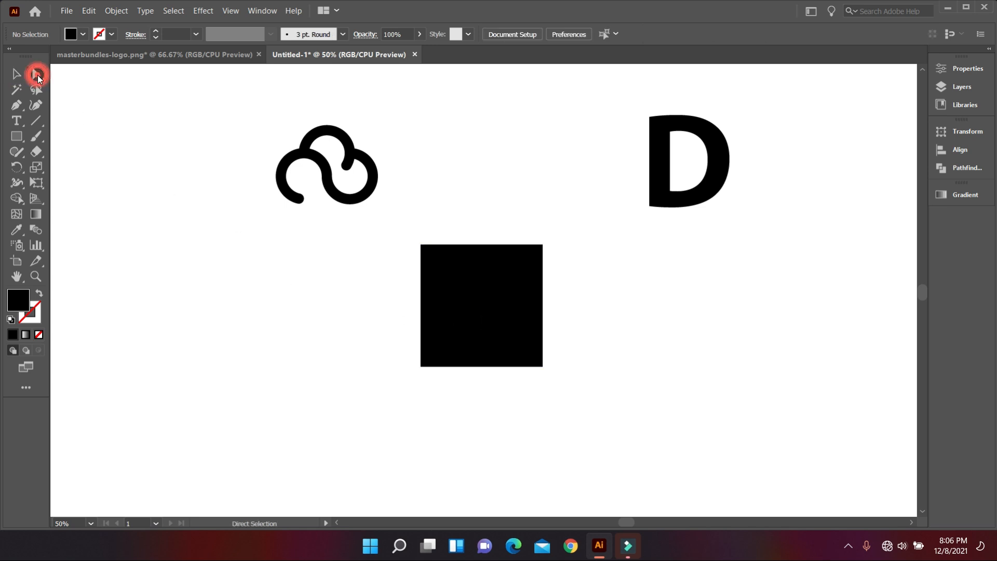
Step: Round the square's right corners fully into a D shape
left_click(491, 284)
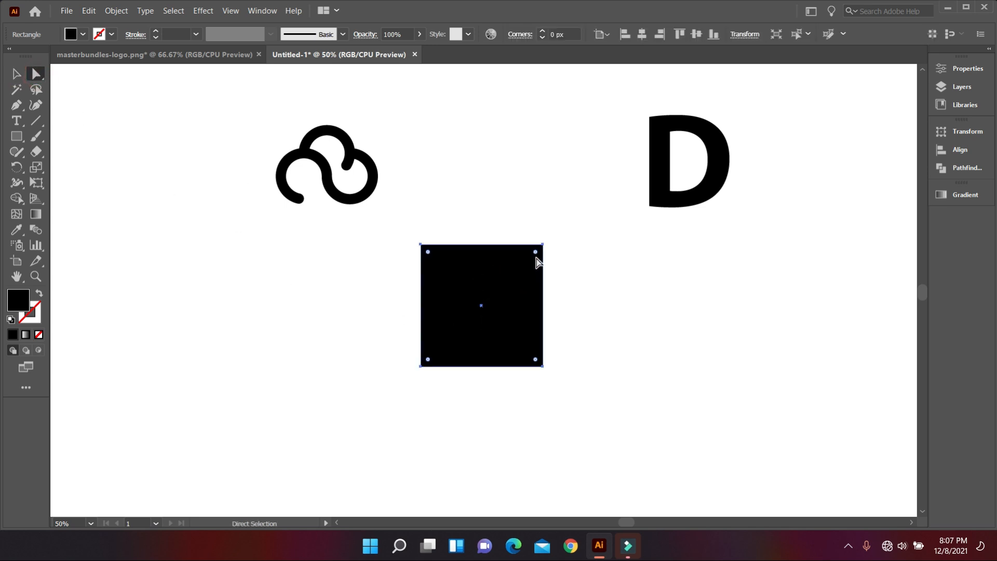
left_click(536, 254)
left_click_drag(536, 362, 360, 285)
left_click(372, 329)
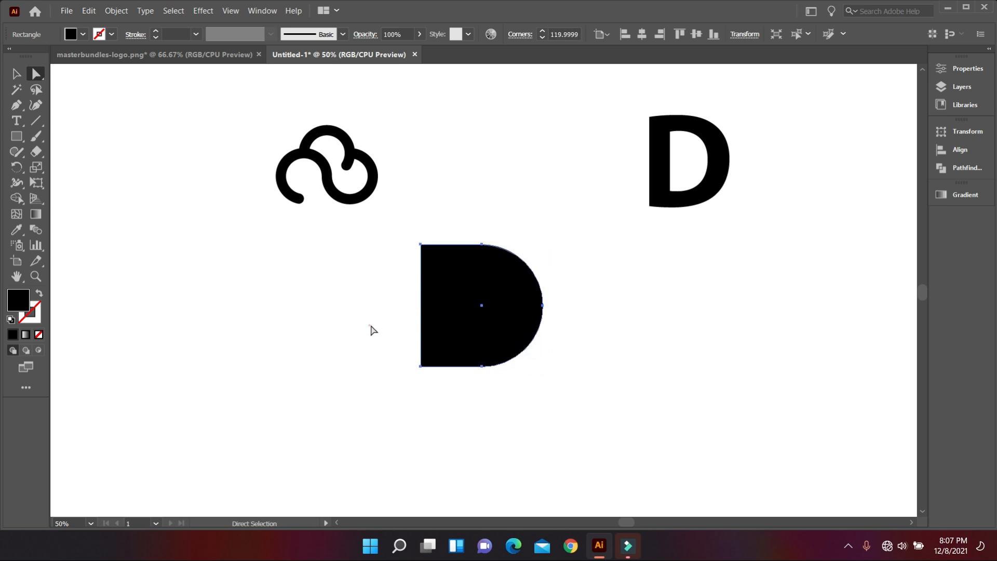
Step: Move the D shape up between the cloud and the letter D
scroll(583, 401, "up", 1)
left_click(19, 76)
left_click_drag(462, 326, 457, 207)
left_click(479, 338)
scroll(472, 275, "up", 1)
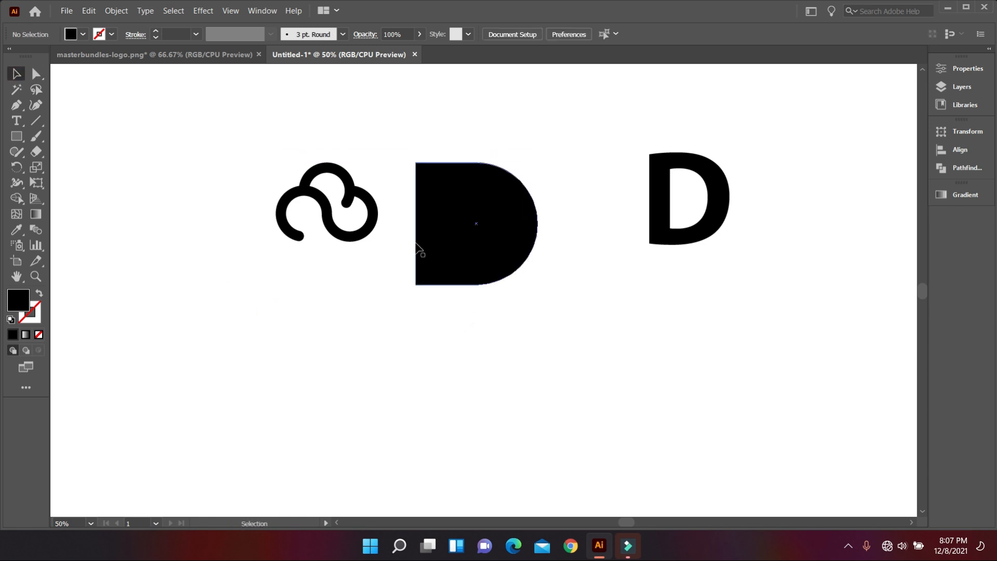
Step: Bring the cloud in front of everything and fill it white
left_click_drag(246, 165, 332, 239)
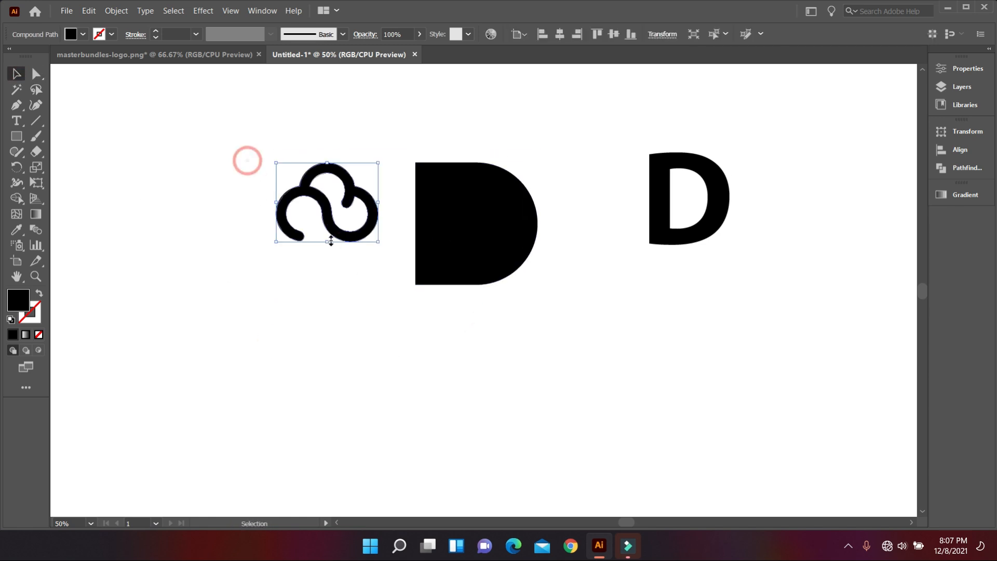
right_click(322, 207)
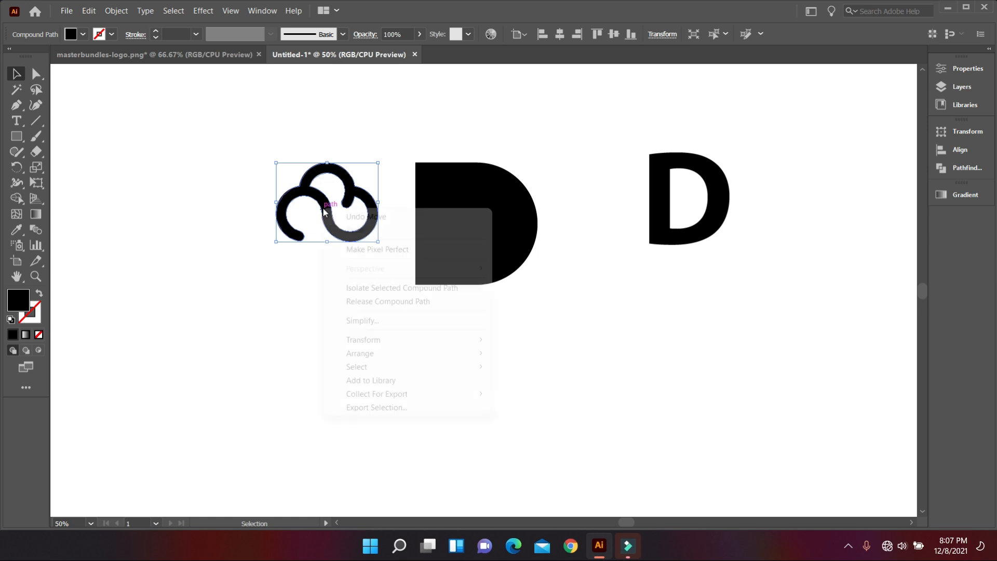
mouse_move(380, 359)
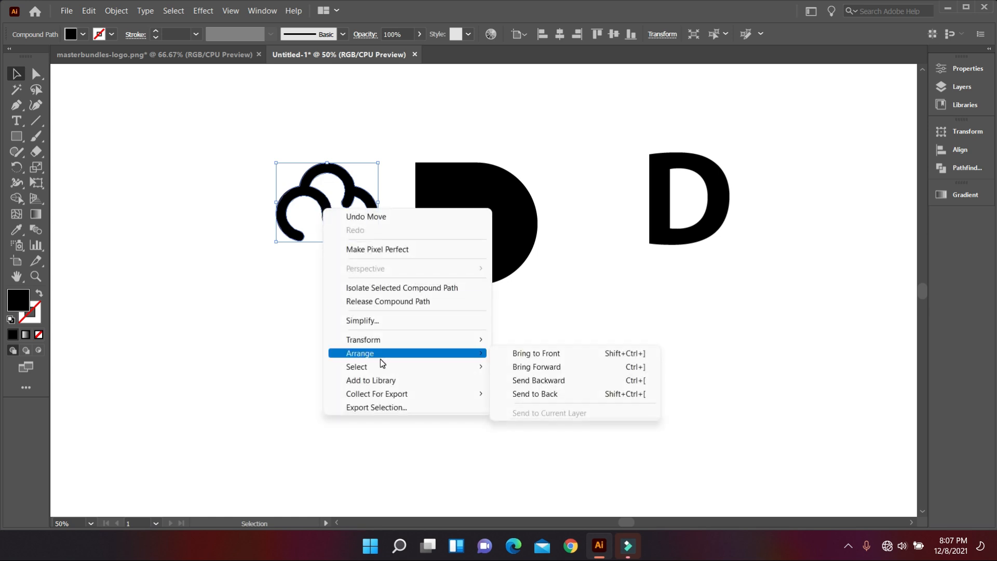
left_click(579, 353)
left_click(83, 34)
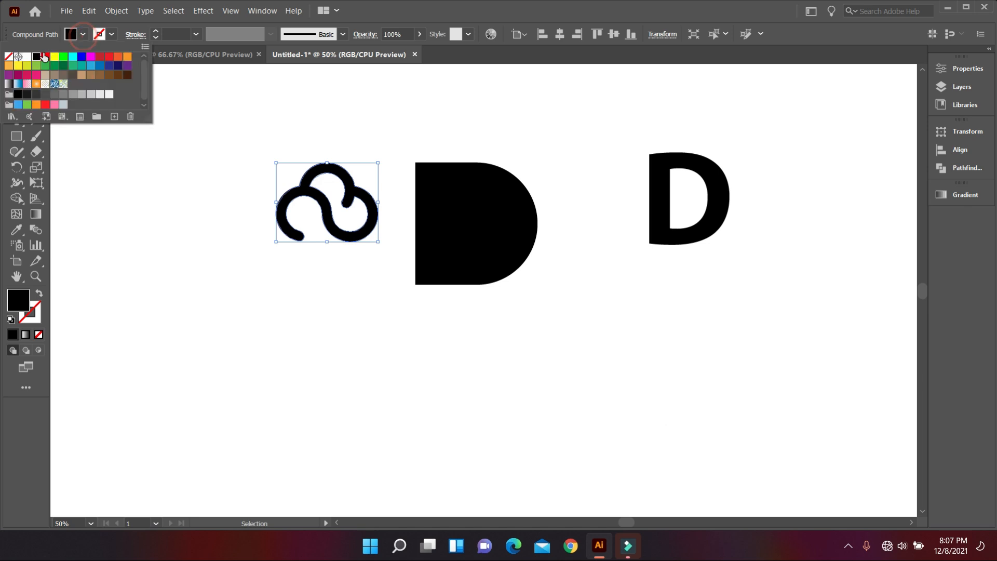
left_click(22, 58)
left_click(237, 224)
left_click(230, 179)
Step: Centre the cloud horizontally and vertically on the D shape
left_click_drag(189, 125, 482, 307)
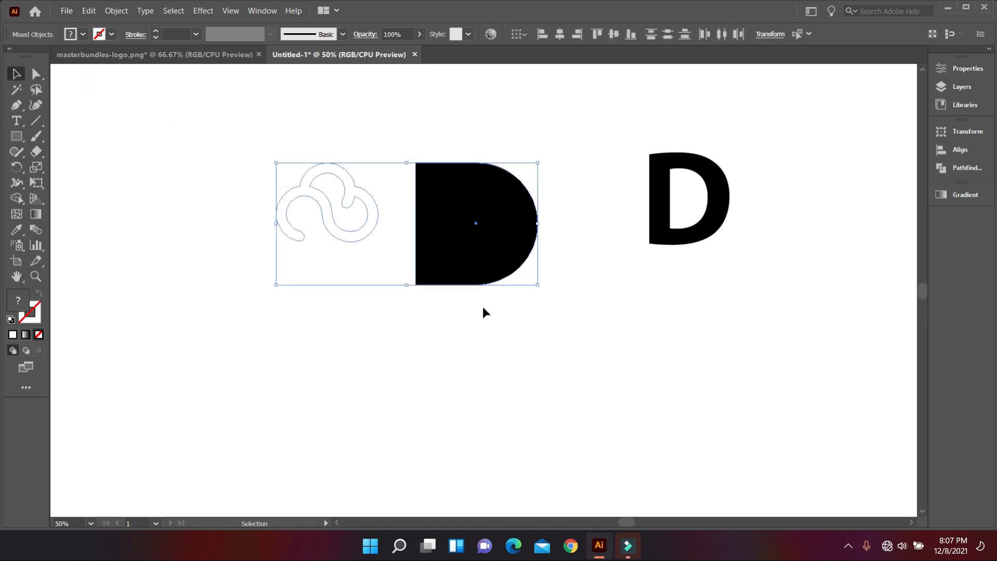
left_click(554, 36)
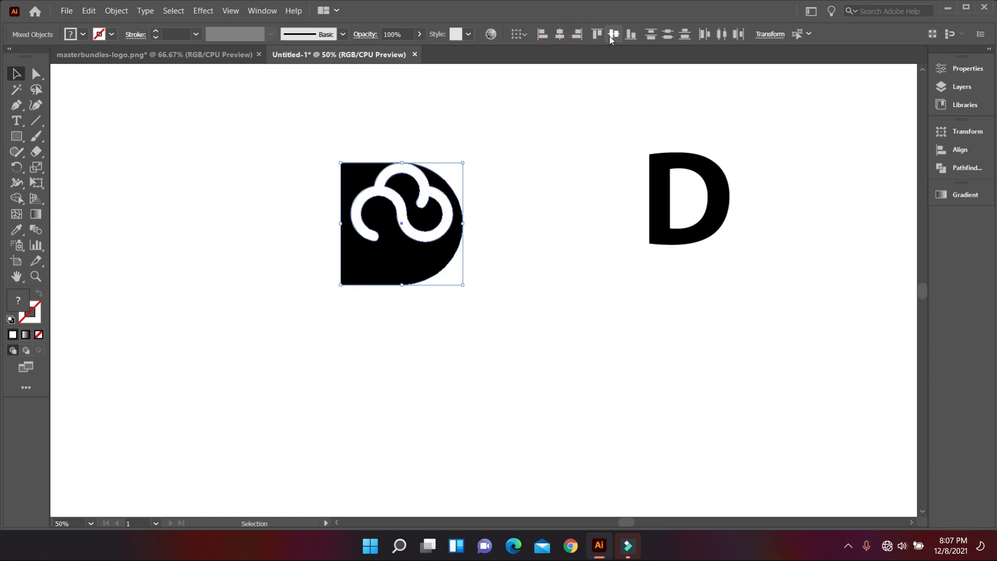
left_click(610, 37)
left_click(596, 136)
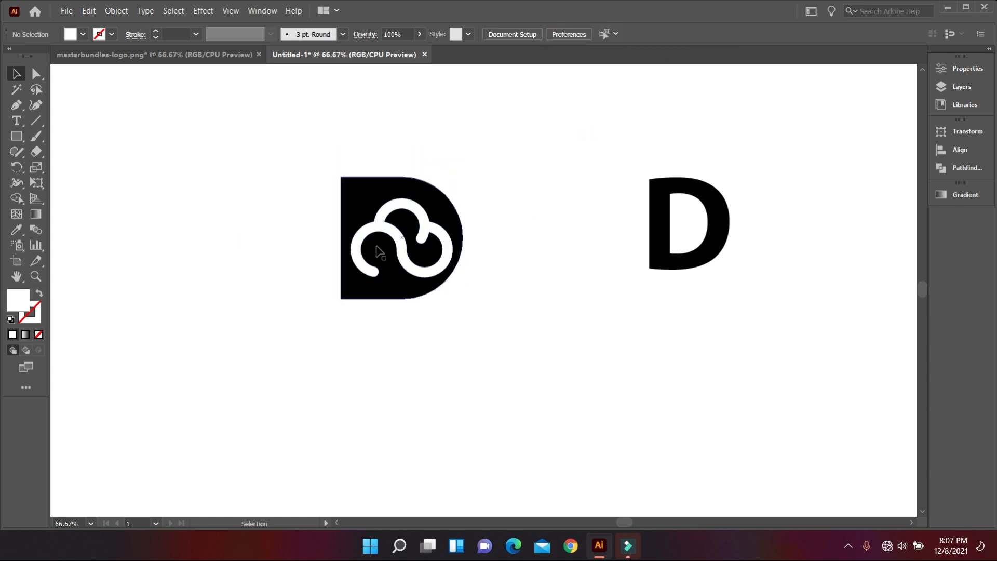
Step: Shrink the white cloud about its centre by its corner handle
scroll(380, 254, "up", 1)
scroll(382, 253, "up", 1)
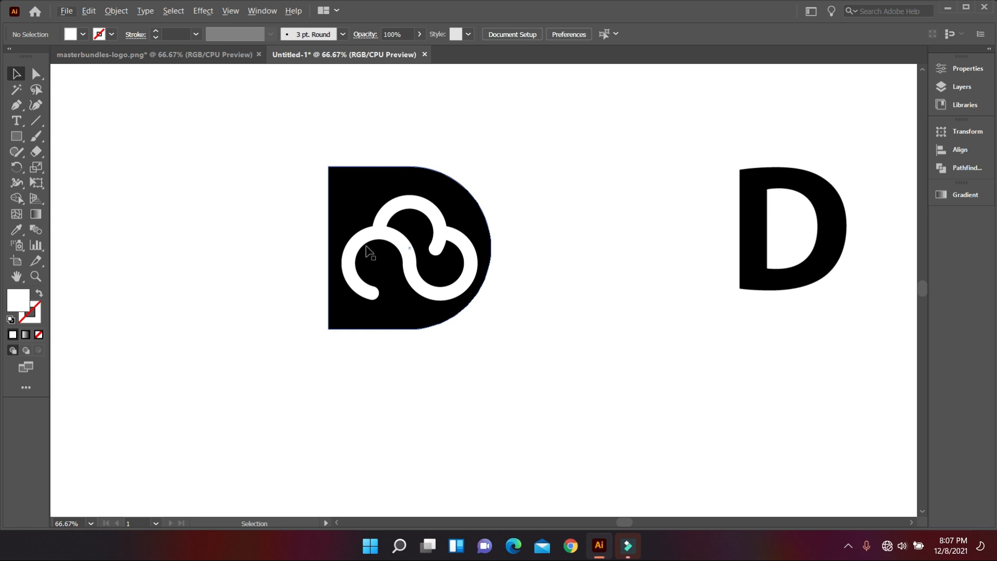
left_click(365, 251)
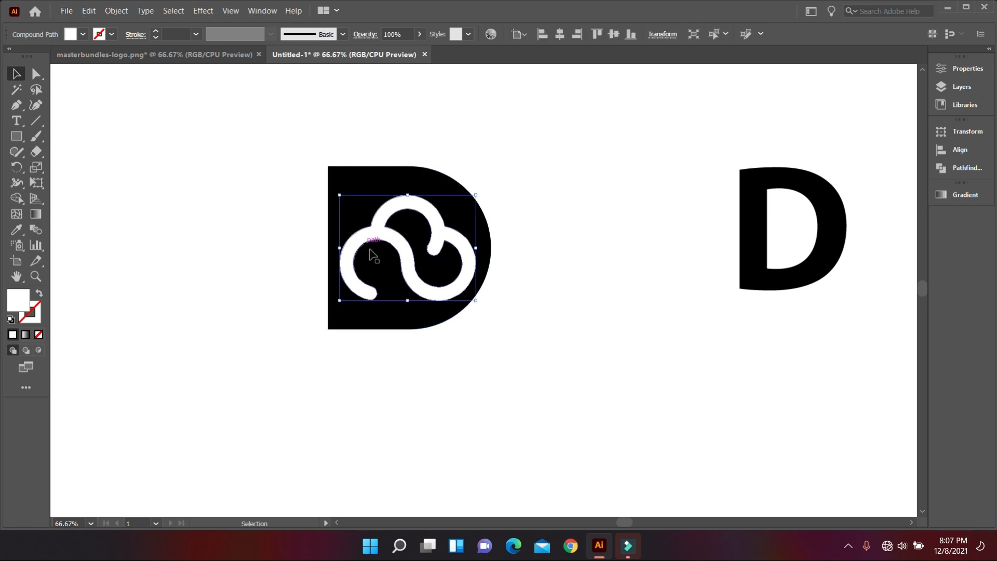
left_click(488, 359)
scroll(487, 363, "up", 2)
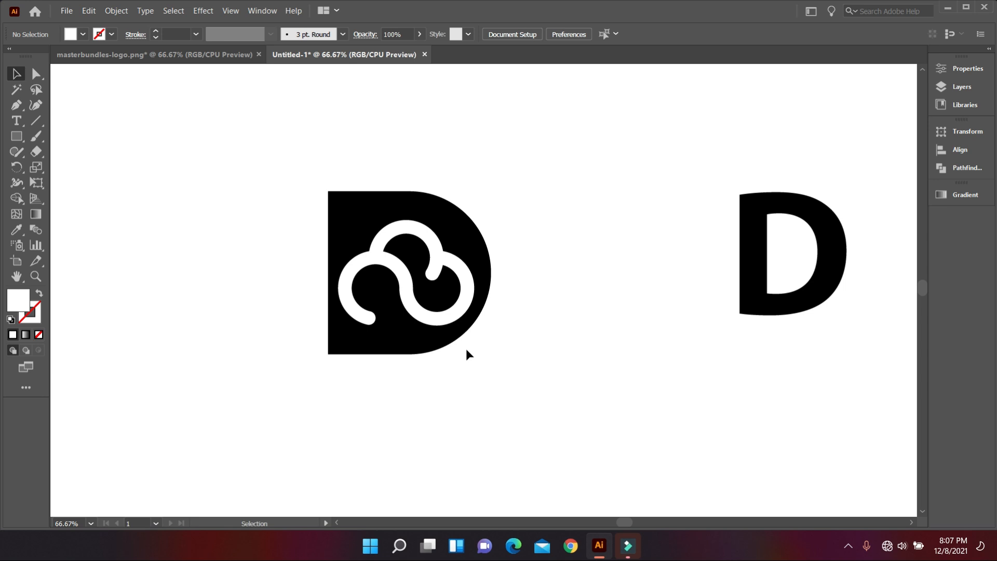
left_click(430, 318)
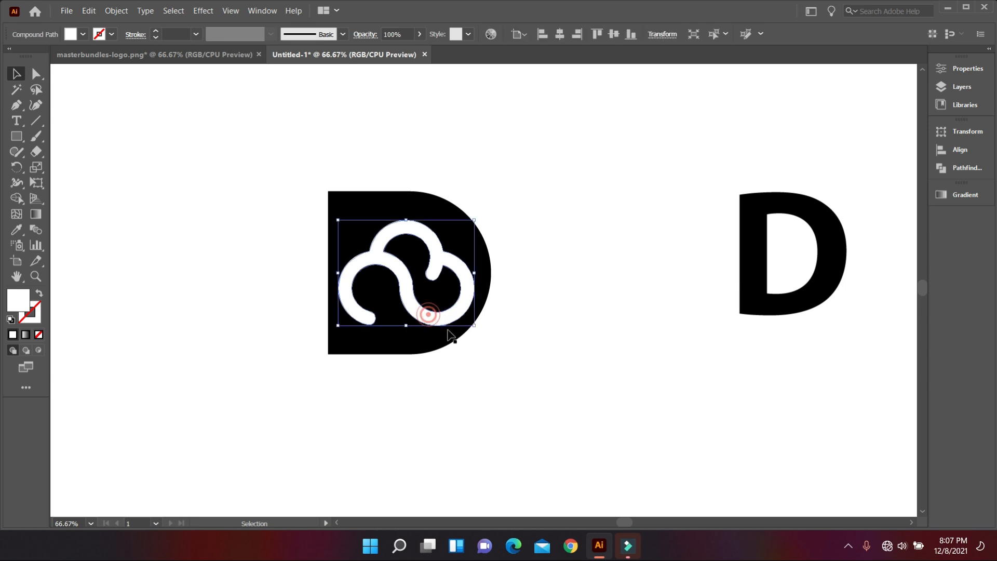
left_click(484, 369)
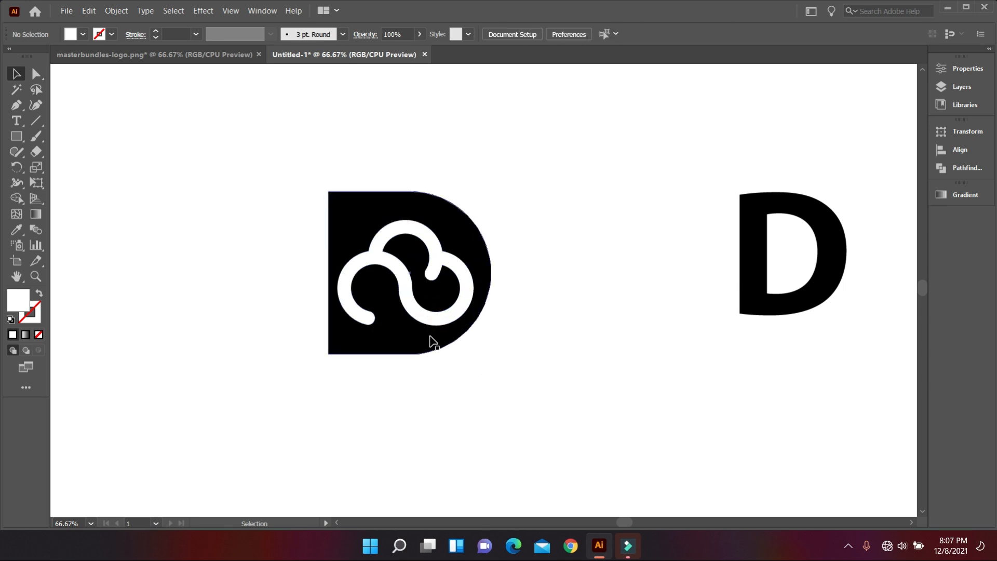
left_click(426, 318)
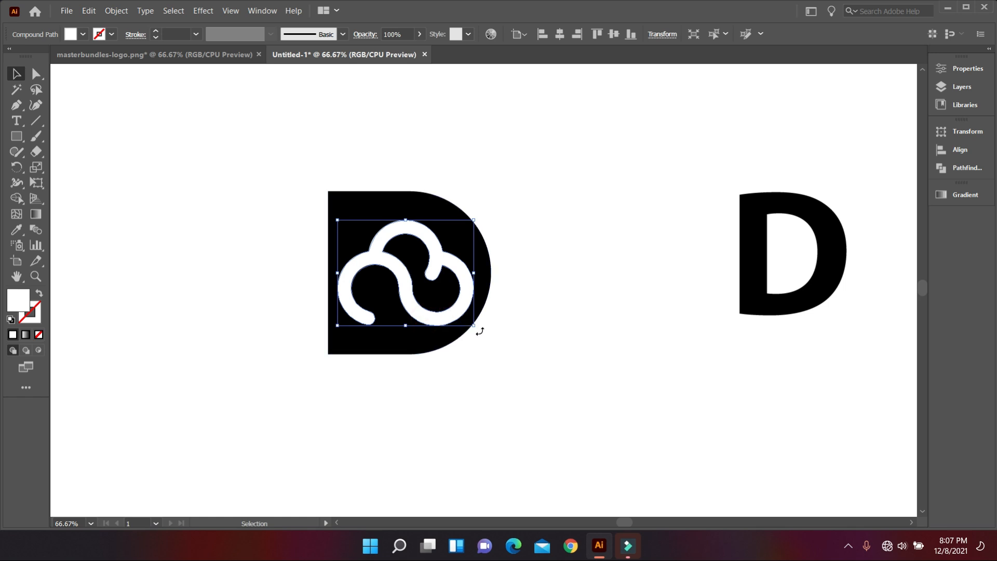
left_click_drag(474, 326, 467, 321)
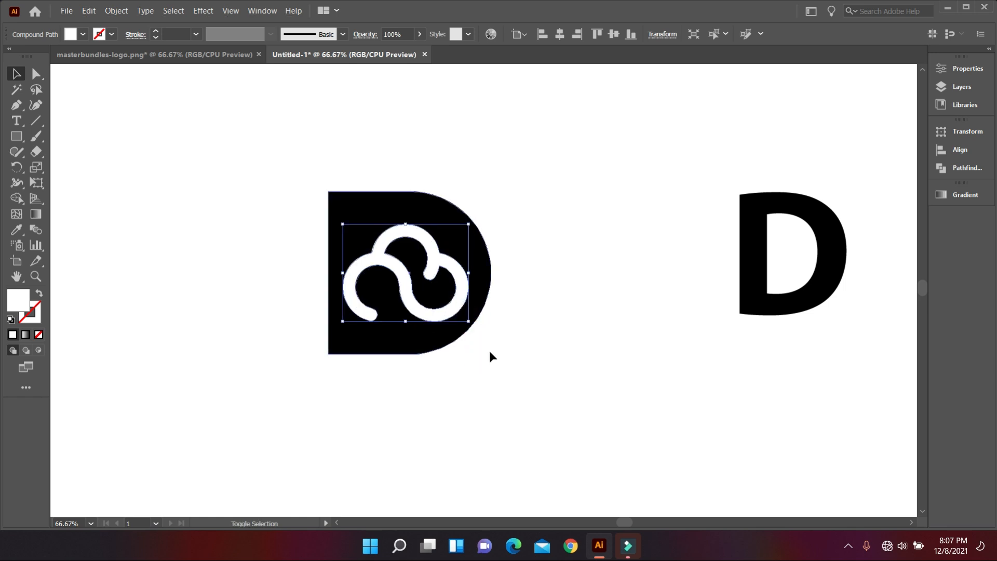
left_click(492, 354)
Step: Give the cloud a white outline with a 4 pt weight
left_click(443, 317)
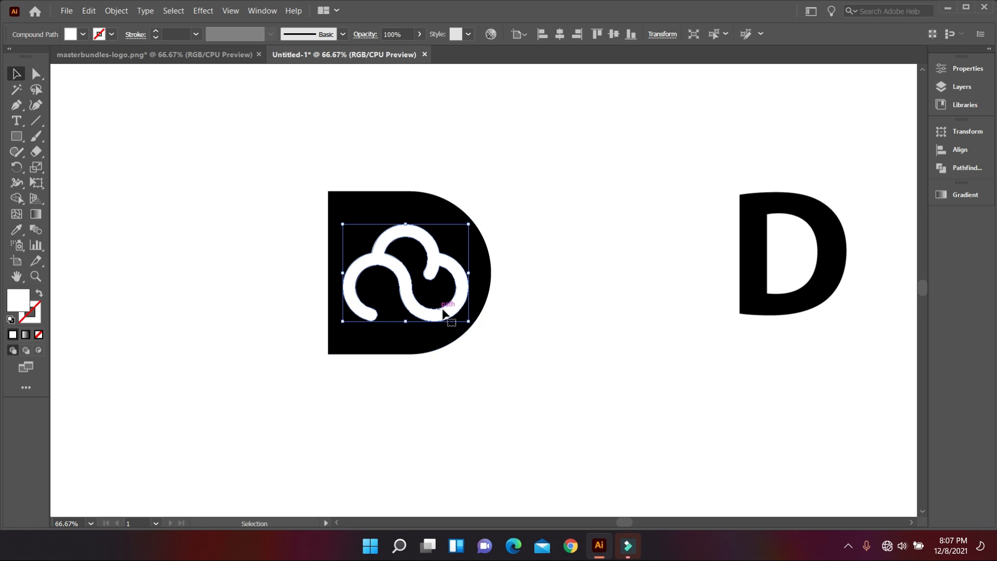
left_click(113, 35)
left_click(27, 56)
left_click(183, 34)
type("4")
key("Return")
left_click(207, 211)
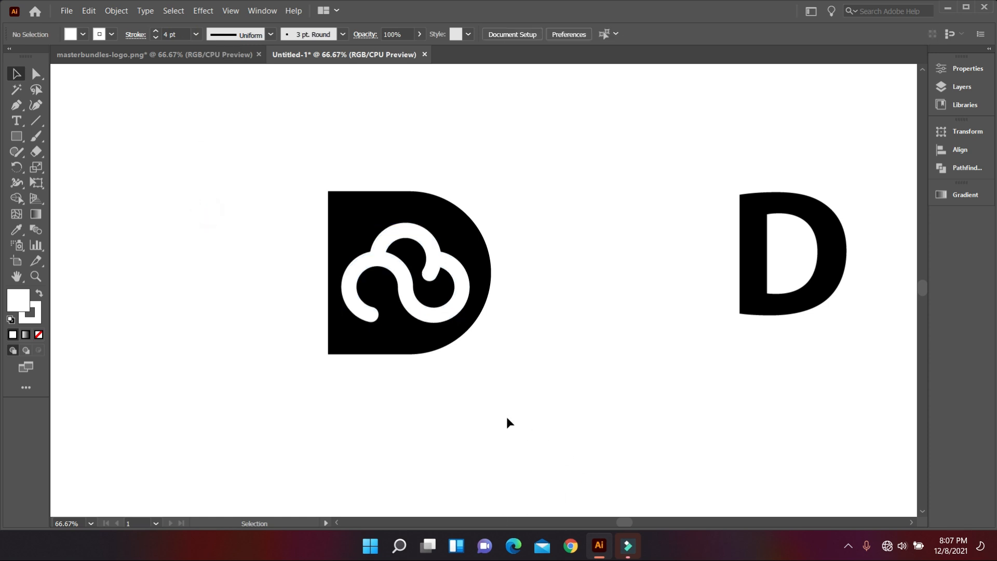
Step: Eyedrop the blue gradient from the sample swatch onto the D badge
scroll(506, 420, "down", 2)
scroll(466, 365, "up", 1)
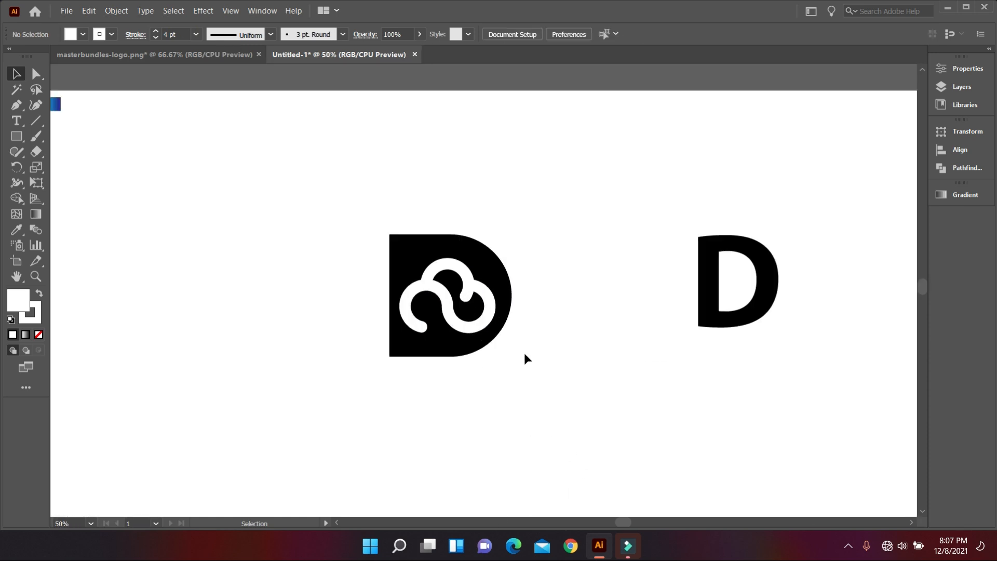
left_click_drag(503, 401, 609, 408)
left_click(543, 357)
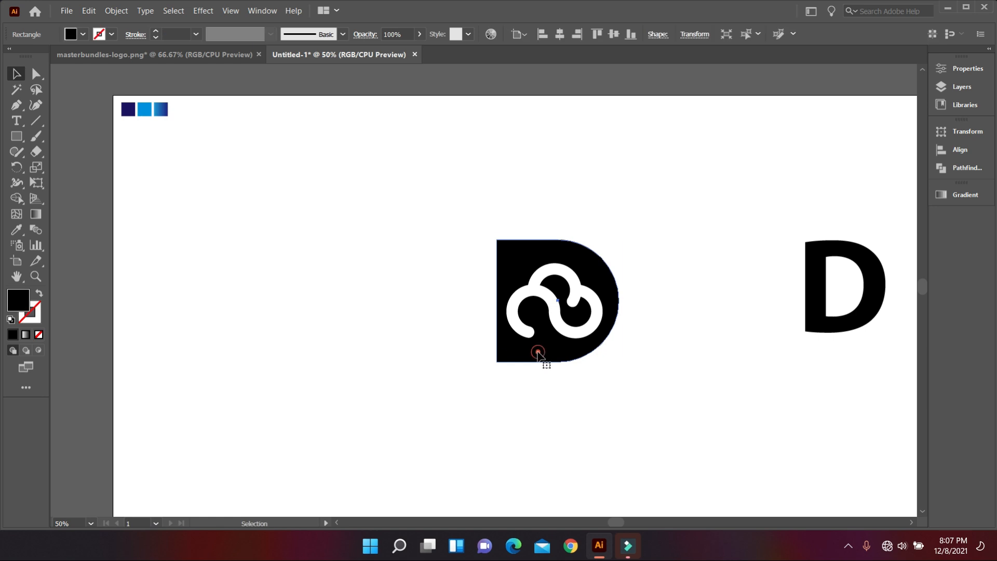
scroll(582, 363, "up", 1)
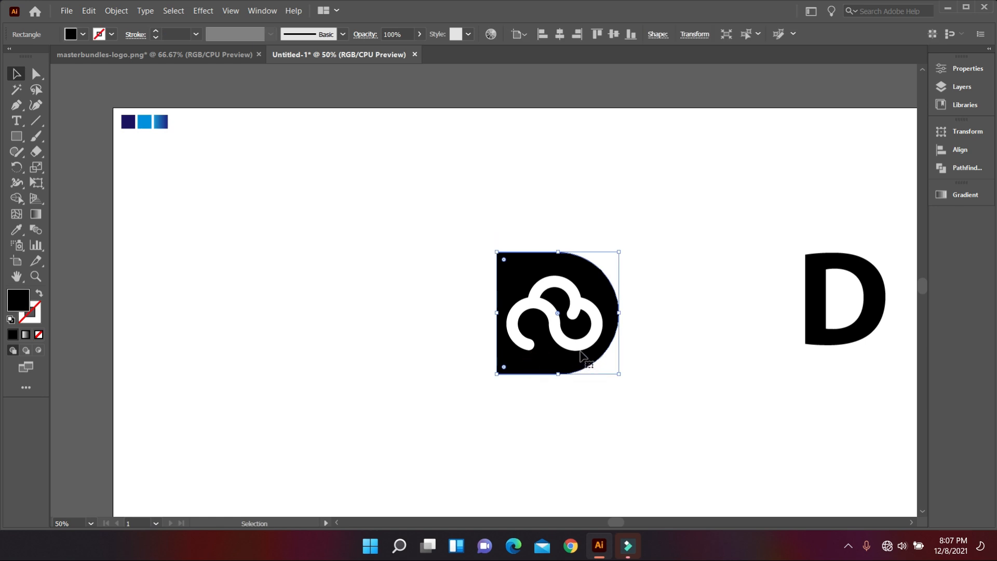
left_click(16, 229)
left_click(155, 126)
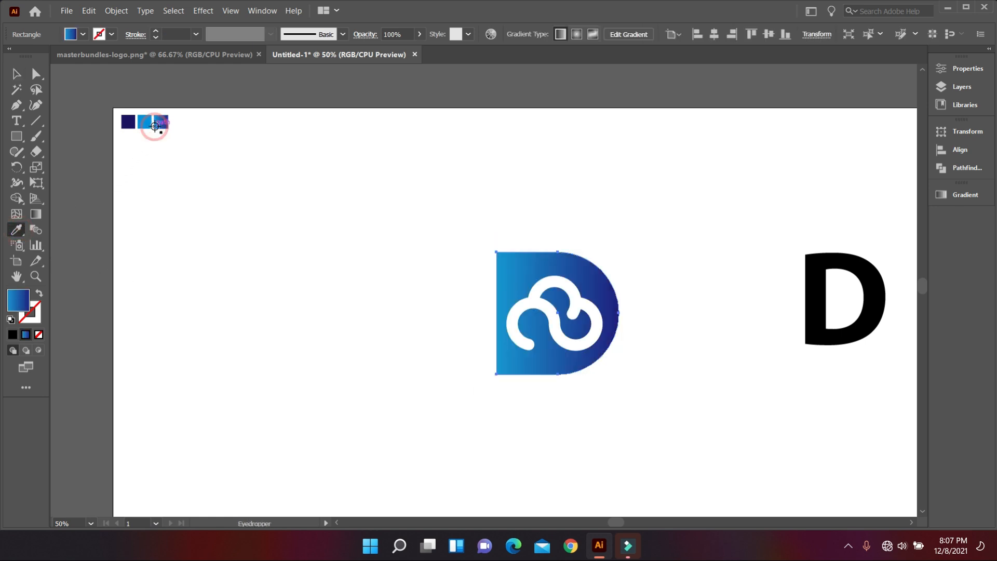
left_click(16, 73)
left_click(153, 209)
Step: Delete the spare black D letter
scroll(706, 370, "down", 2)
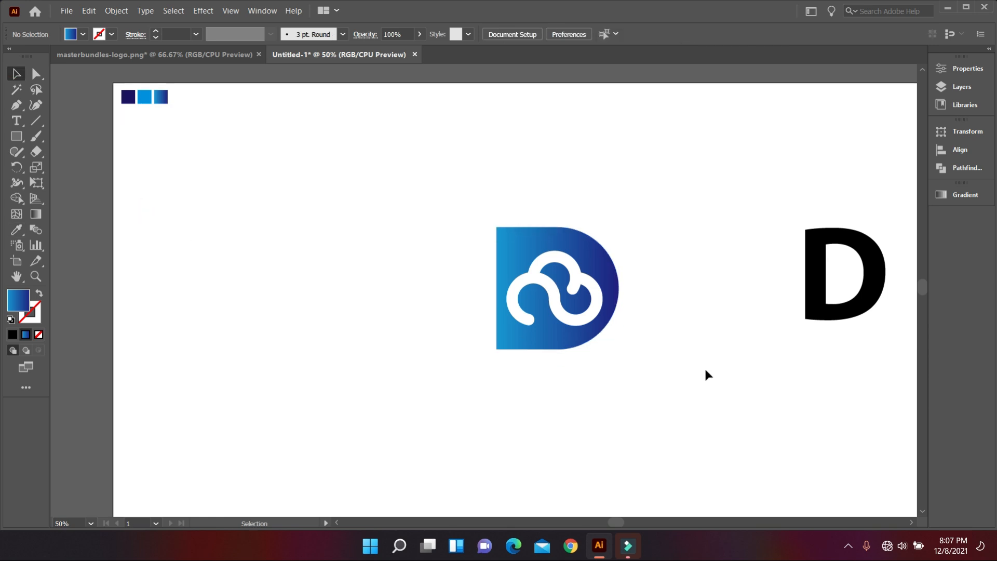
scroll(706, 374, "down", 1)
left_click_drag(723, 267, 782, 350)
key("Delete")
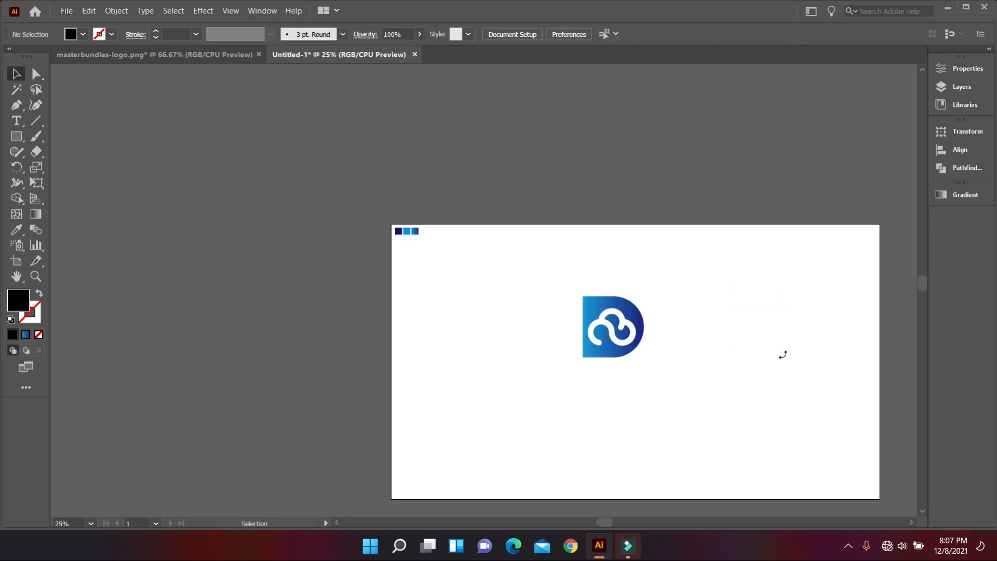
scroll(710, 338, "down", 1)
scroll(706, 337, "up", 3)
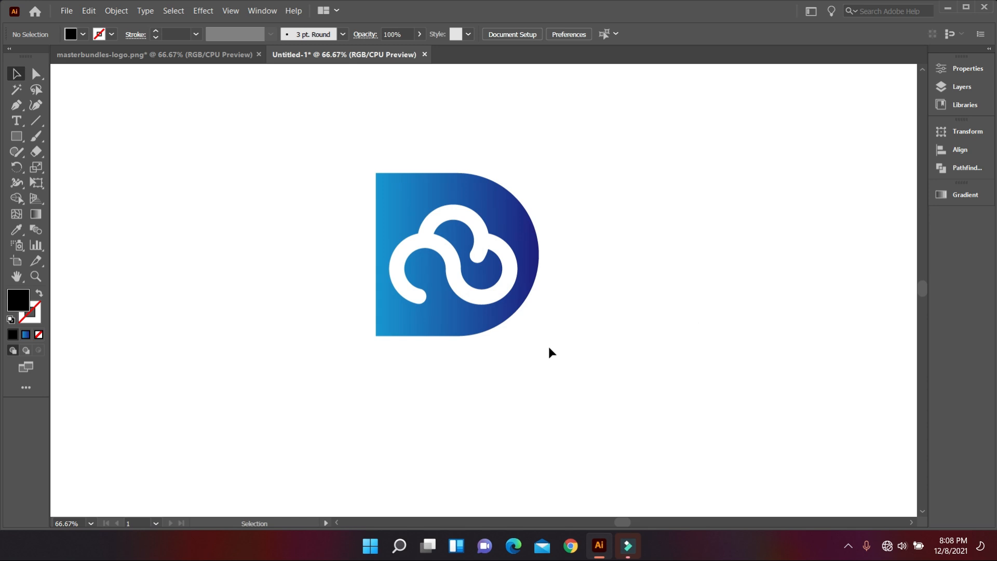
Step: Nudge the D badge down and round its left corners to about 20.7 px
left_click_drag(465, 333, 449, 345)
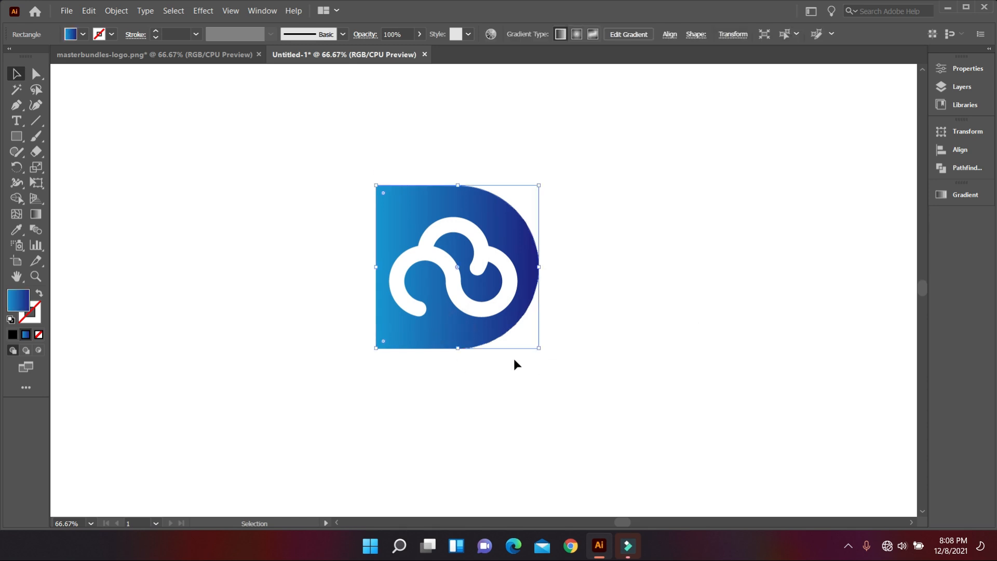
left_click(530, 424)
left_click(446, 343)
left_click(35, 73)
left_click(384, 192)
left_click_drag(384, 347, 393, 338)
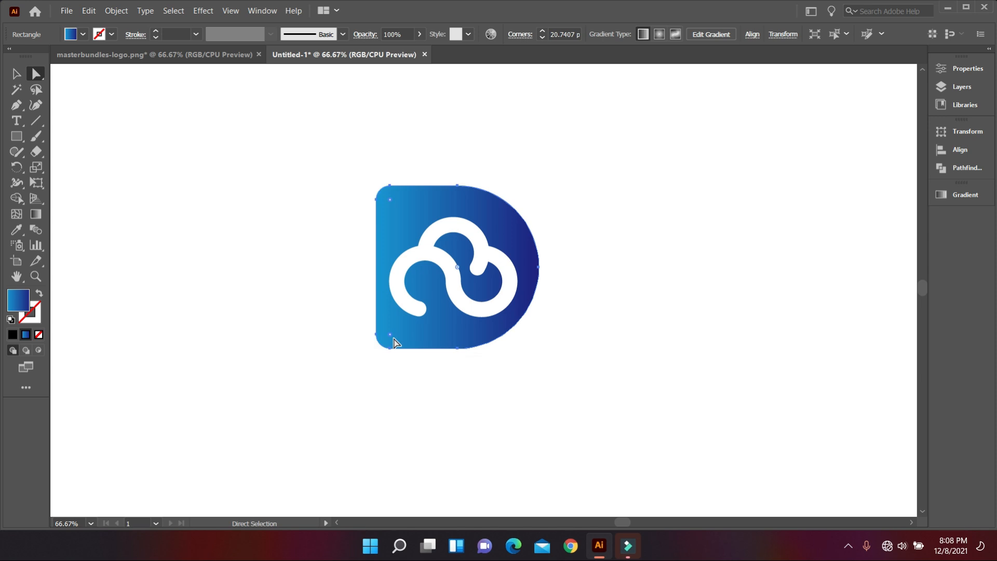
left_click(18, 75)
left_click(131, 179)
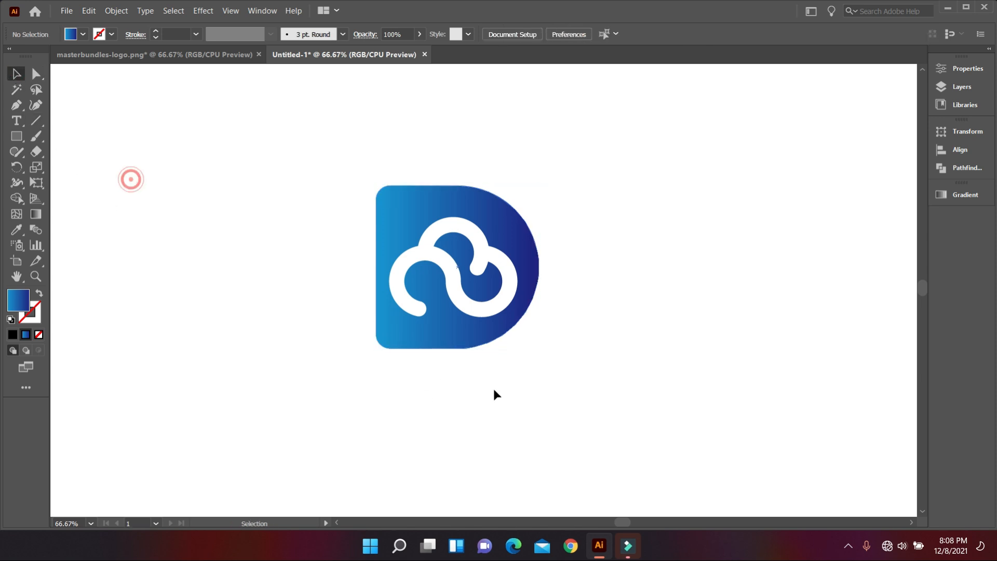
Step: Angle the badge gradient diagonally, light blue top-left to dark navy bottom-right
scroll(542, 385, "down", 2)
scroll(501, 347, "up", 1)
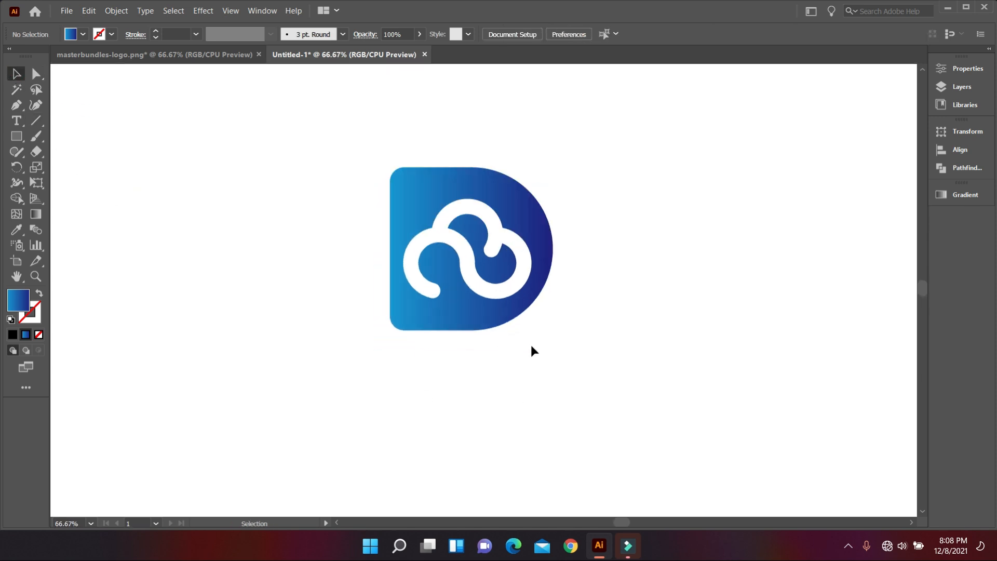
scroll(535, 350, "down", 1)
left_click(501, 323)
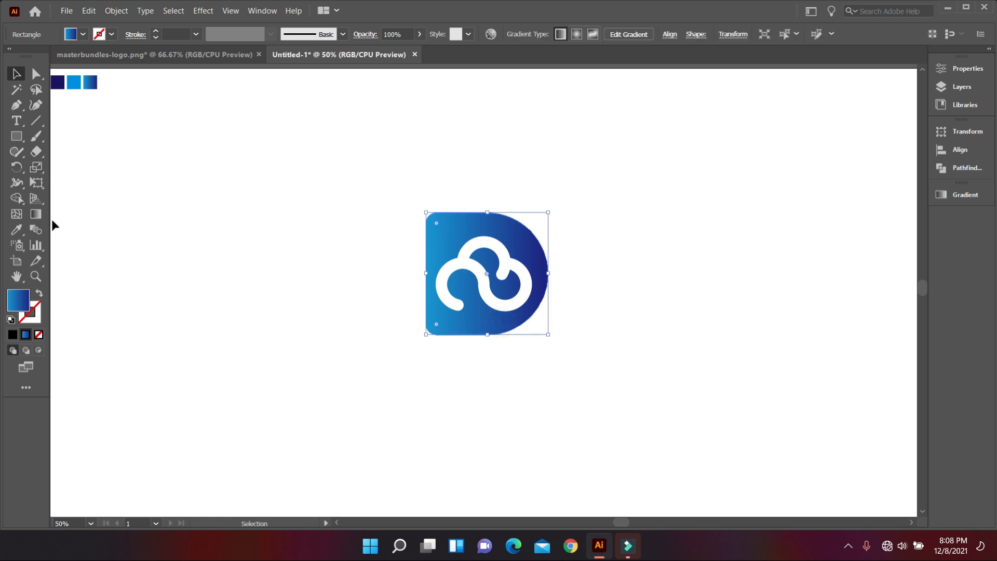
left_click(35, 214)
left_click_drag(461, 277, 416, 249)
left_click_drag(538, 345, 427, 251)
left_click_drag(407, 190, 538, 323)
left_click_drag(427, 208, 552, 307)
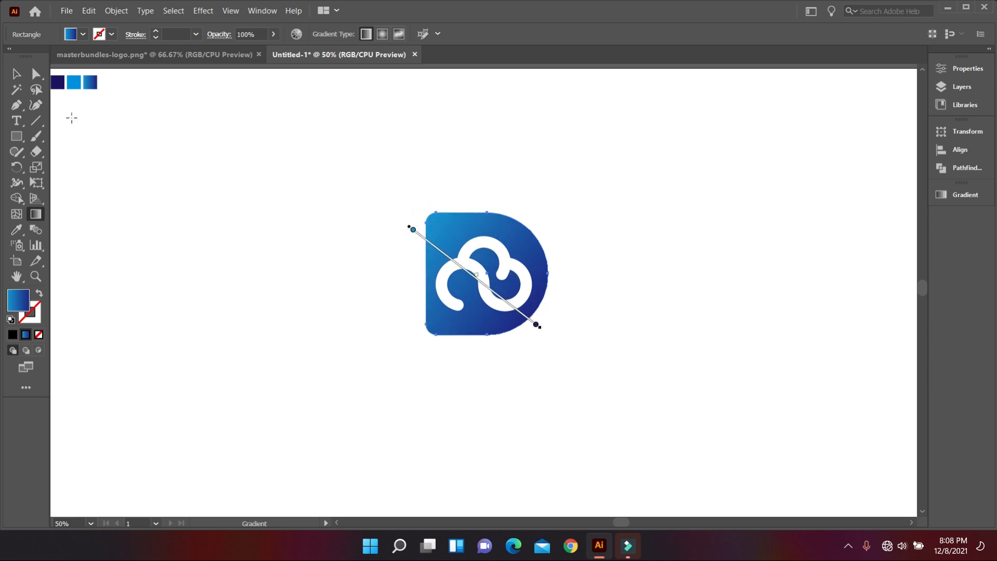
left_click(16, 73)
left_click(225, 269)
scroll(524, 383, "down", 1)
scroll(527, 379, "up", 2)
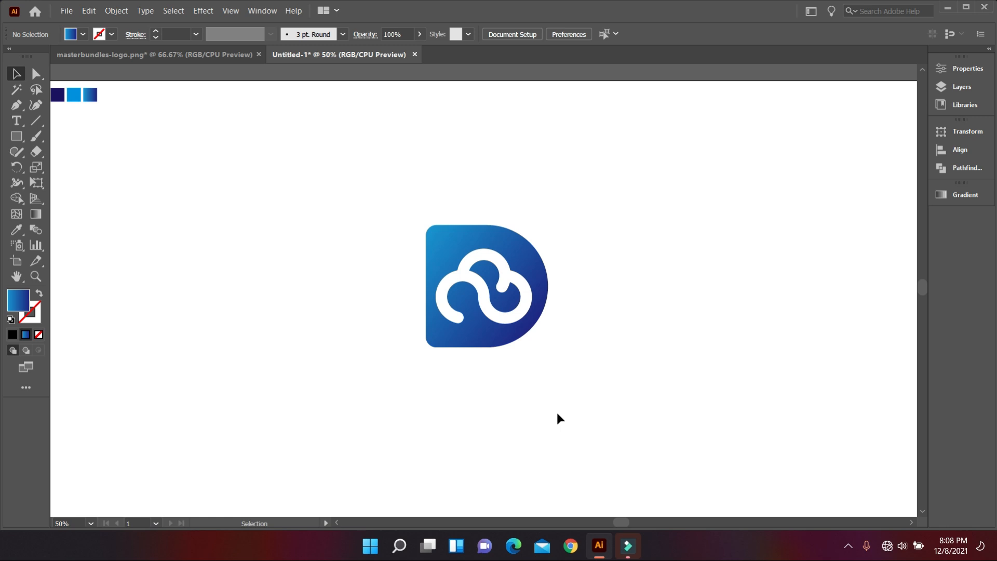
Step: Add the 'DECloud' wordmark text below the badge and enlarge it
key("t")
scroll(556, 416, "down", 1)
left_click(398, 358)
type("DECloud")
key("Escape")
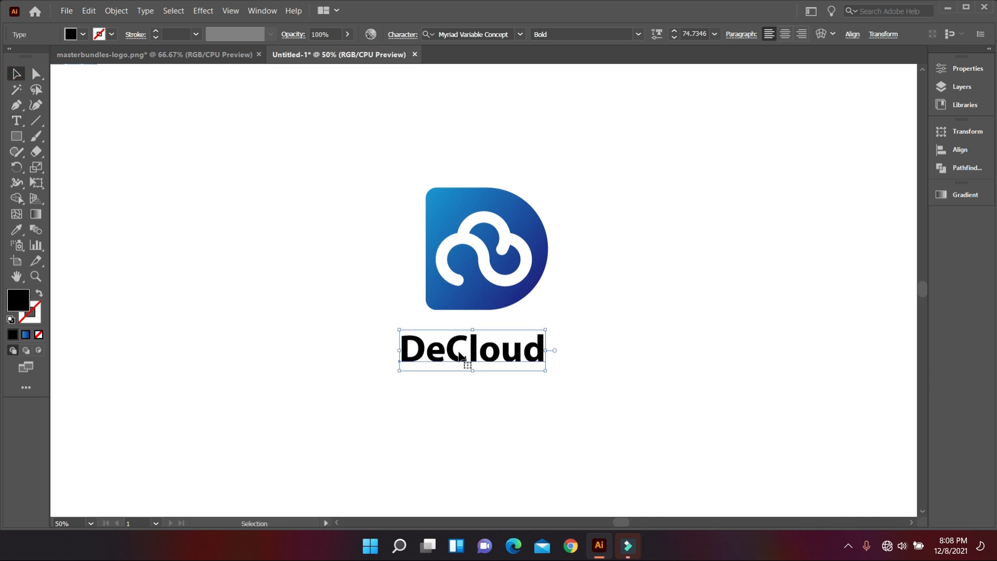
left_click(494, 382)
mouse_move(552, 356)
left_mouse_down()
mouse_move(585, 370)
mouse_move(562, 352)
left_mouse_up()
Step: Colour the letters 'De' with the navy swatch
left_click(552, 388)
scroll(526, 366, "down", 1)
scroll(506, 371, "up", 1)
double_click(447, 351)
scroll(445, 358, "up", 1)
left_click_drag(445, 359, 380, 359)
scroll(426, 360, "up", 1)
left_click(16, 230)
left_click(68, 86)
left_click(16, 74)
left_click(312, 259)
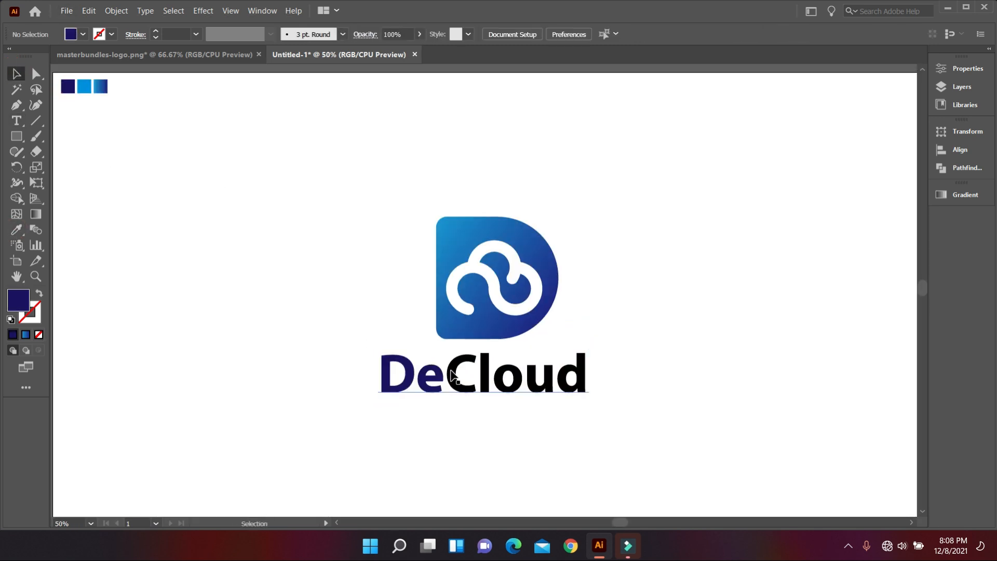
Step: Colour the word 'Cloud' with the light blue swatch
double_click(456, 376)
left_click_drag(445, 377, 594, 383)
left_click(16, 229)
left_click(85, 86)
left_click(16, 74)
left_click(206, 185)
Step: Centre the D badge and the wordmark on each other
scroll(410, 280, "up", 1)
left_click_drag(400, 232, 603, 332)
left_click(540, 415, "shift")
scroll(514, 218, "down", 1)
left_click(438, 34)
left_click(552, 186)
scroll(553, 192, "down", 2)
scroll(553, 291, "up", 3)
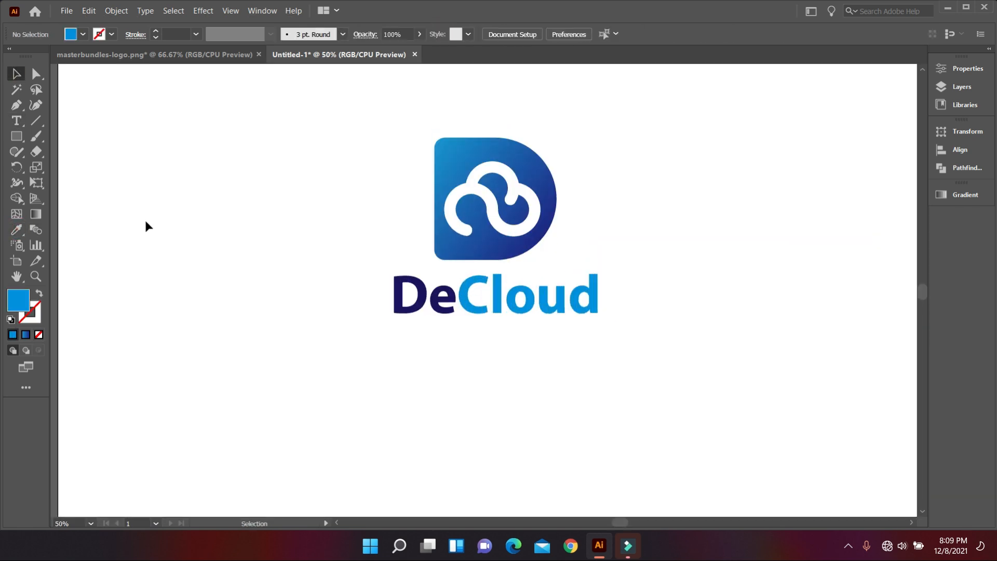
Step: Start a new text line below the DeCloud wordmark
left_click(16, 121)
scroll(363, 333, "down", 3)
left_click(386, 343)
Step: Type 'FOUNDATION' in Myriad Pro and move it under the wordmark
type("FOUNDATION")
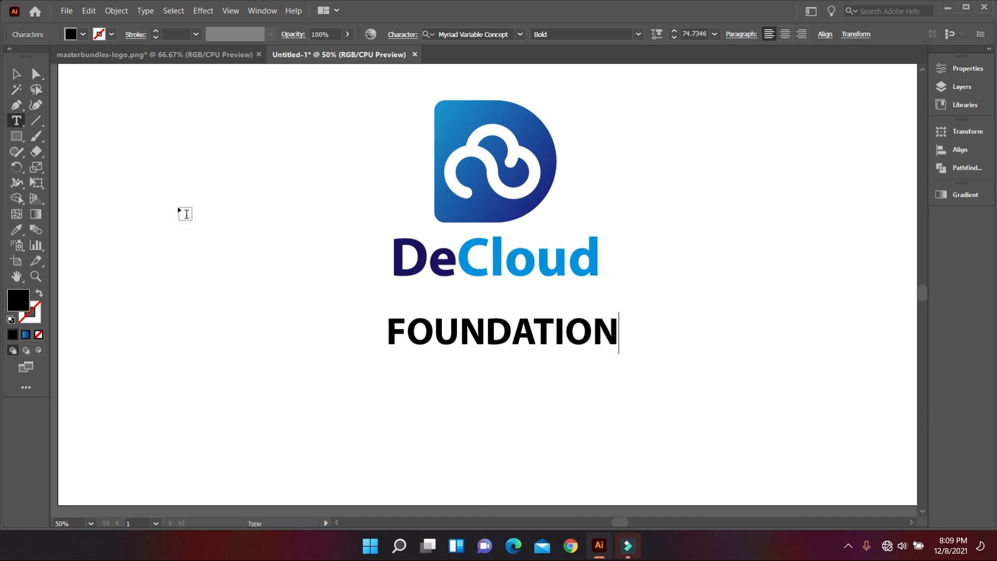
left_click(16, 73)
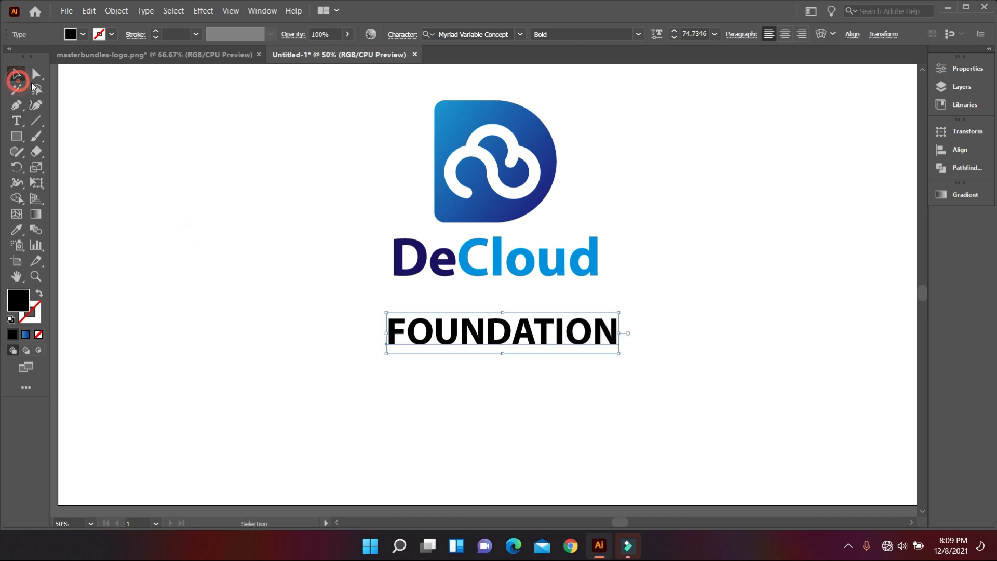
left_click_drag(780, 325, 602, 246)
left_click(520, 35)
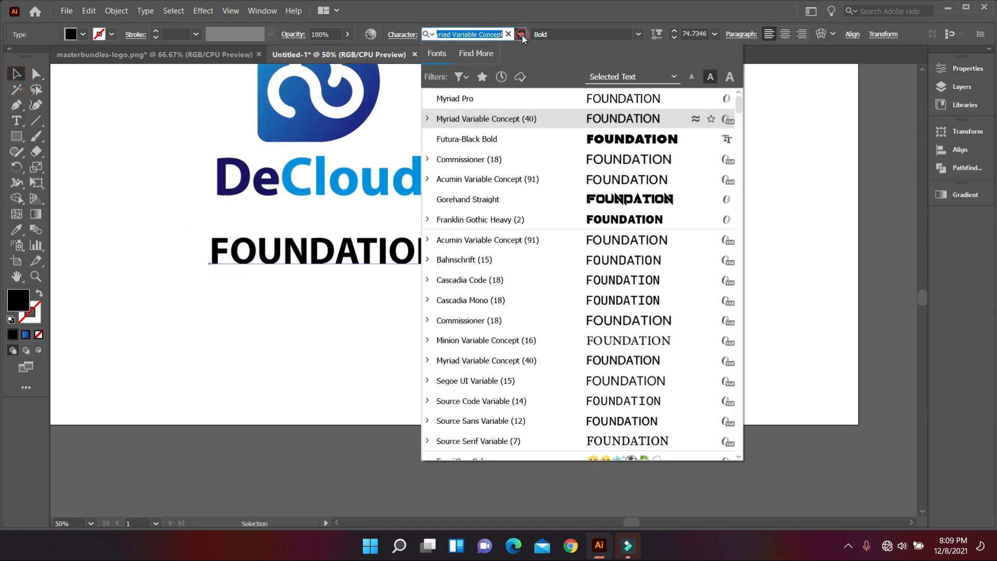
left_click(540, 98)
scroll(476, 241, "up", 1)
left_click_drag(425, 299, 327, 243)
left_click(351, 260)
left_click_drag(349, 253, 286, 284)
left_click(286, 280)
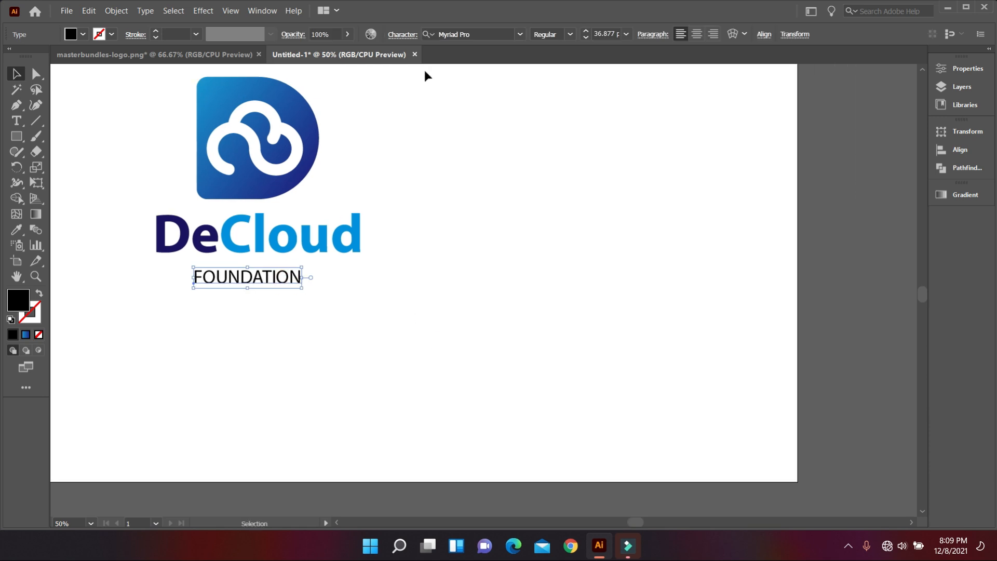
Step: Widen FOUNDATION's letter spacing and enlarge it to match the wordmark width
left_click(402, 35)
left_click(387, 112)
key("Up")
key("Up")
key("Up")
key("Up")
key("Up")
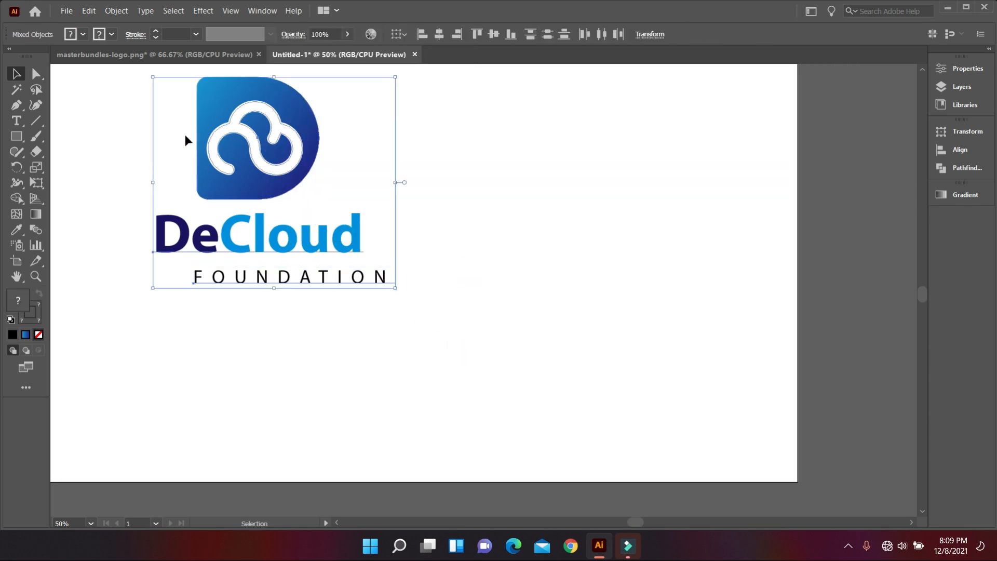
left_click(456, 301)
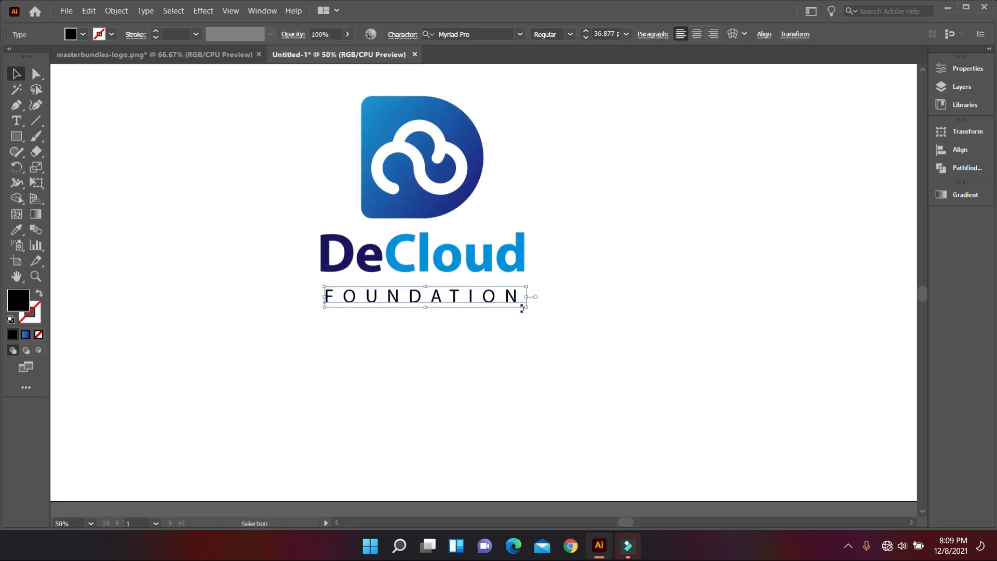
left_click_drag(523, 306, 537, 315)
Step: Expand both the DeCloud and FOUNDATION text into shapes
left_click_drag(524, 343, 397, 184)
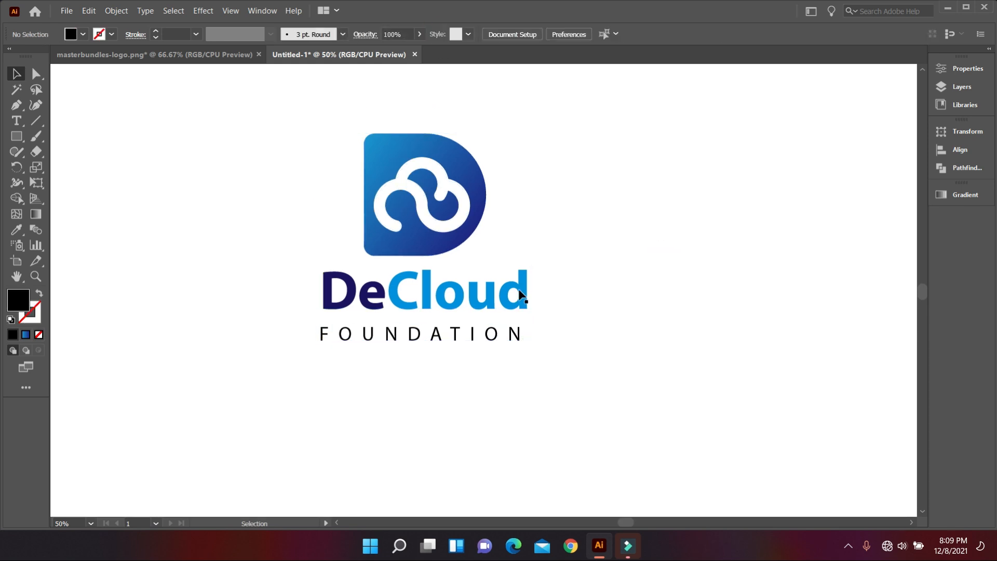
left_click(523, 291)
left_click(115, 10)
left_click(129, 158)
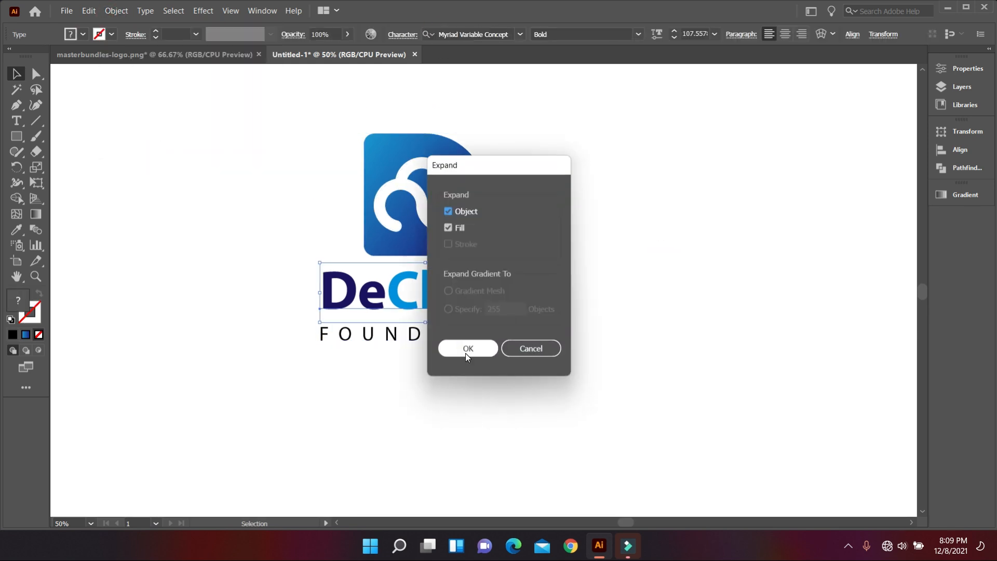
left_click(463, 349)
left_click(115, 11)
left_click(129, 158)
left_click(456, 356)
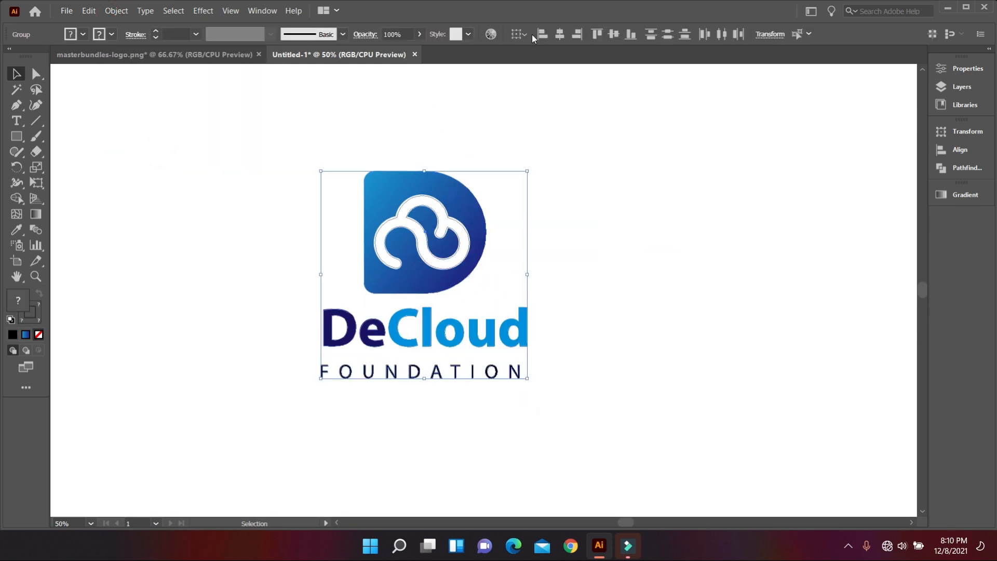
left_click(579, 155)
Step: Select all the logo pieces and group them together
scroll(607, 270, "down", 2)
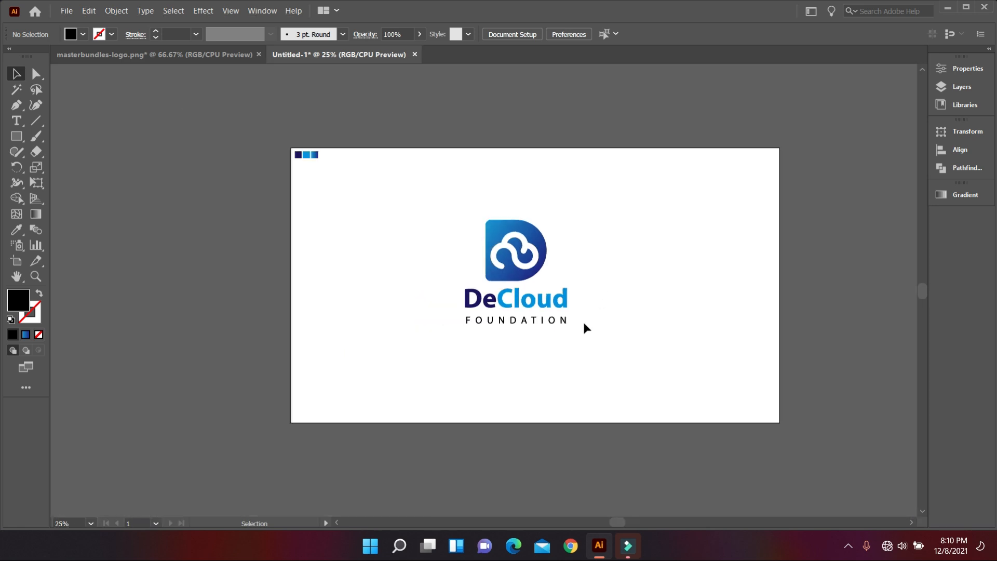
scroll(585, 330, "up", 2)
scroll(501, 353, "up", 1)
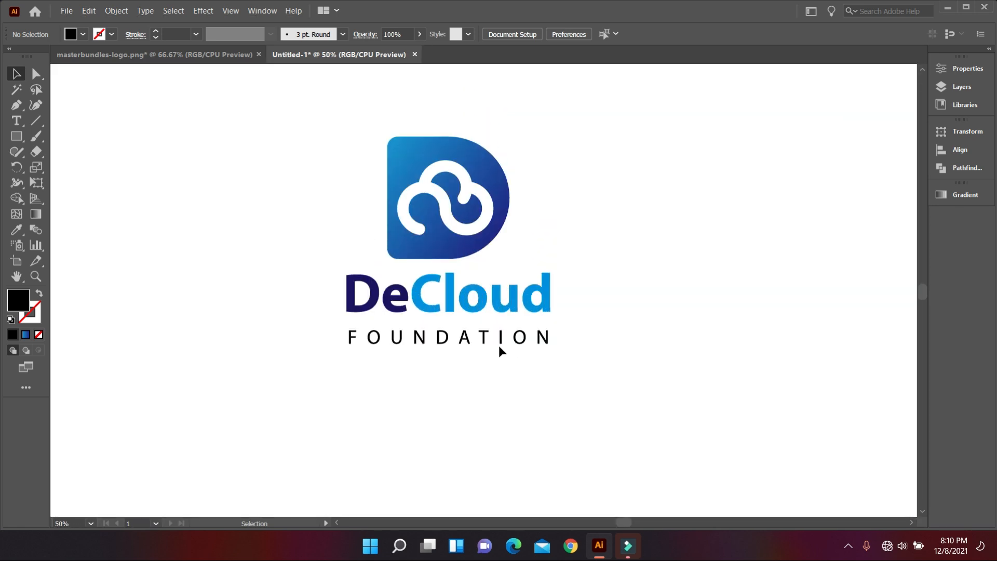
left_click(499, 347)
scroll(499, 346, "up", 2)
left_click(512, 405)
scroll(528, 389, "down", 1)
scroll(527, 387, "down", 1)
scroll(527, 385, "up", 1)
left_click_drag(314, 145, 545, 419)
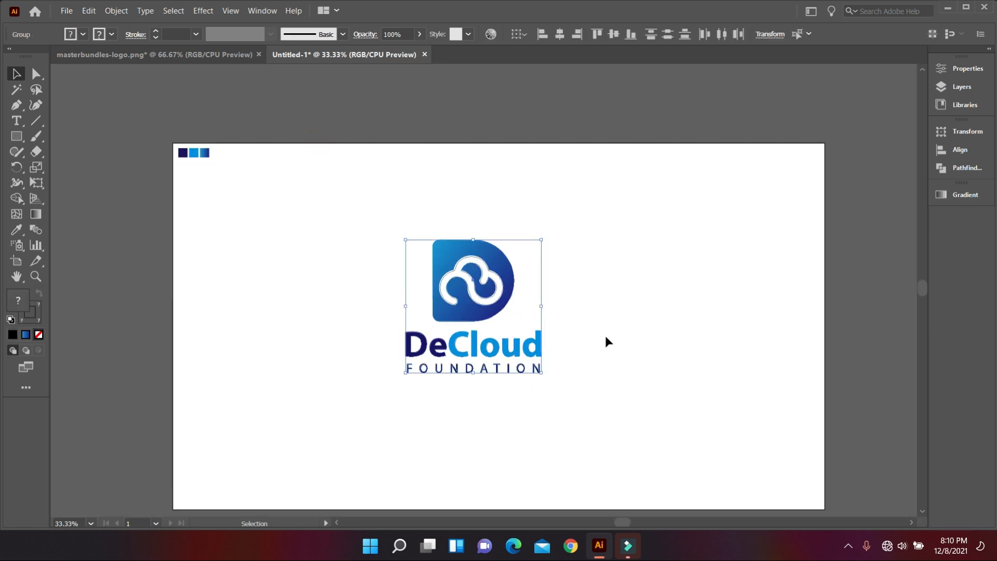
right_click(592, 297)
left_click(634, 388)
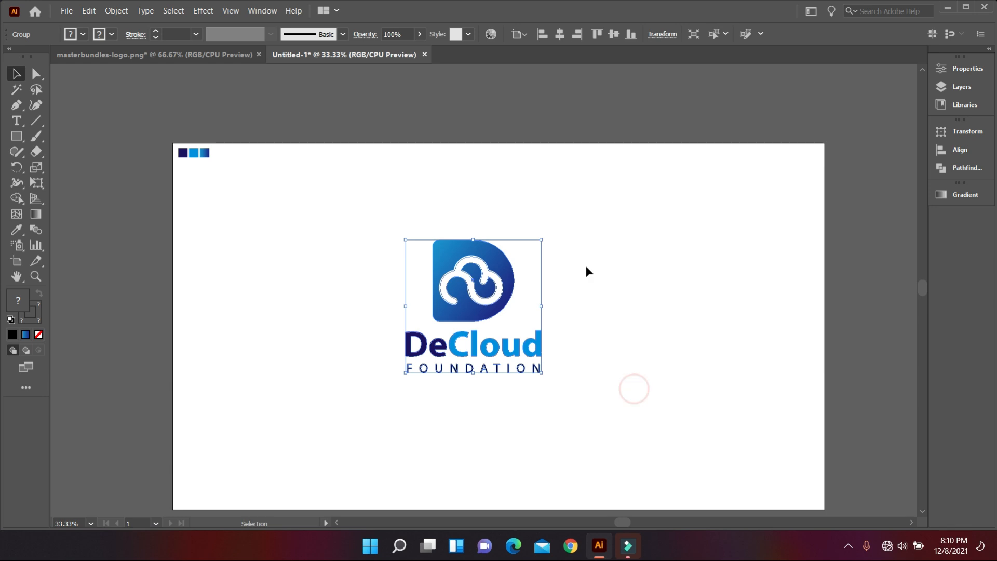
Step: Centre the grouped logo horizontally and vertically on the artboard
left_click(559, 35)
left_click(613, 34)
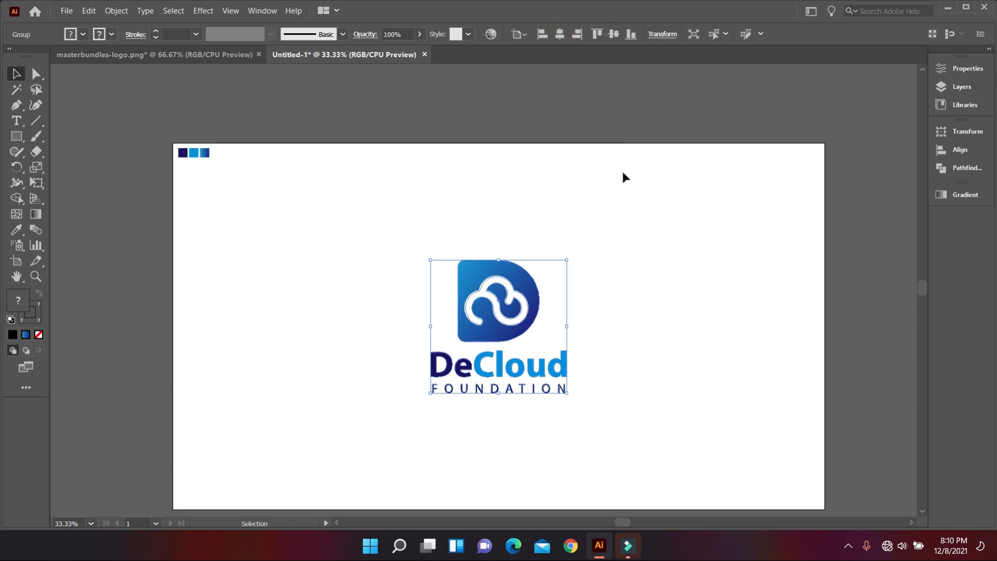
left_click(616, 301)
scroll(616, 301, "down", 1)
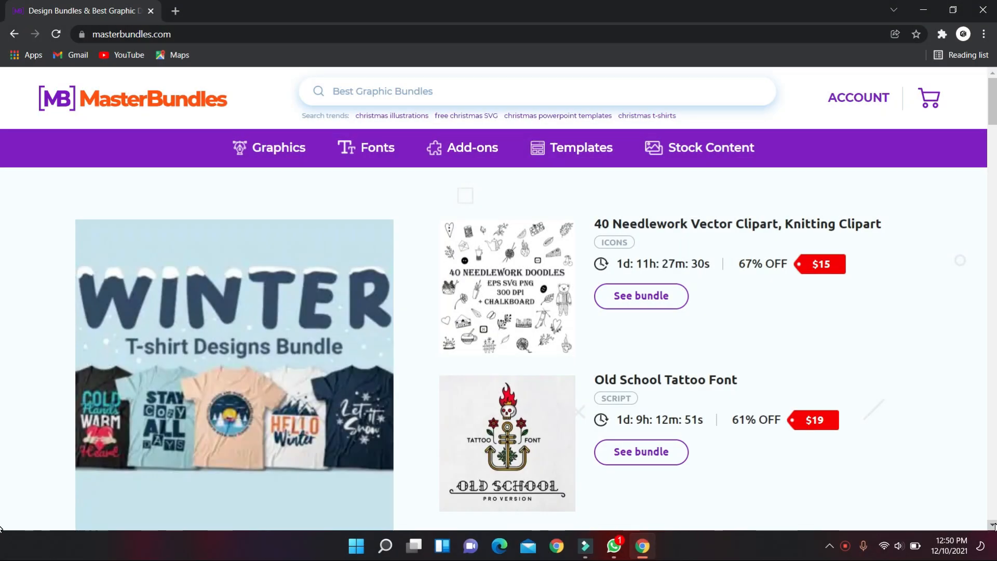
Step: Scroll down the MasterBundles homepage, then search Google for masterbundles.com
scroll(1, 528, "down", 15)
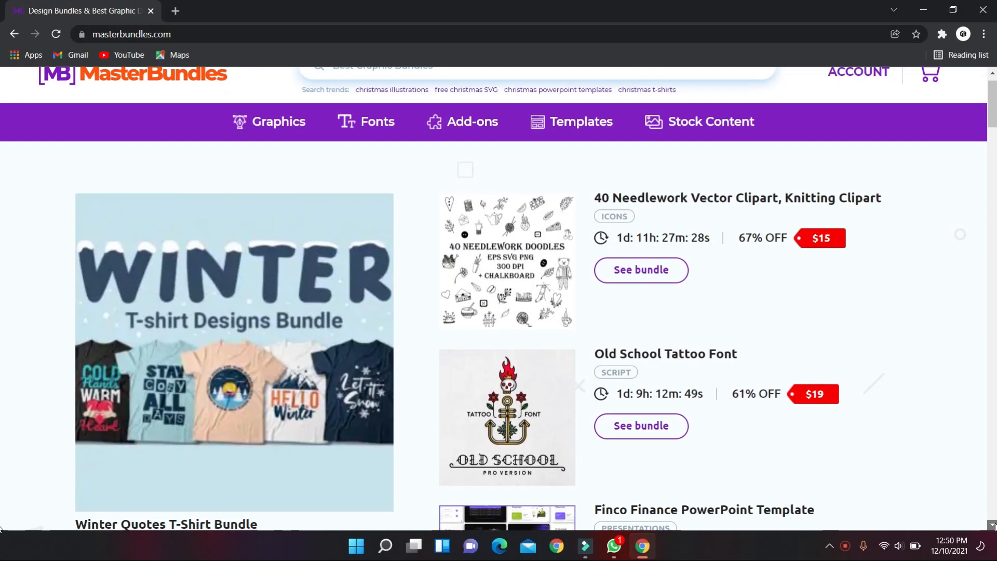
scroll(1, 528, "down", 20)
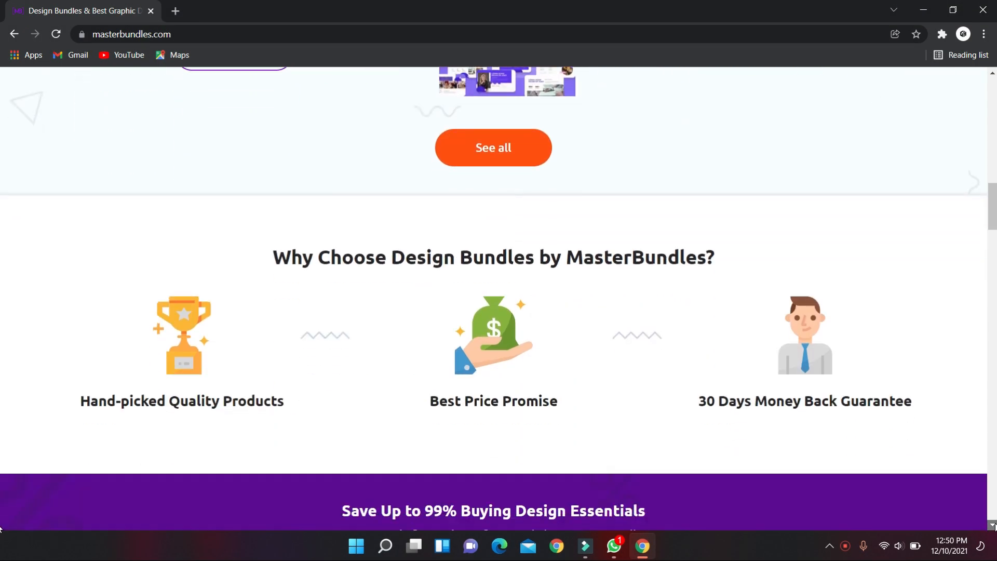
scroll(1, 528, "down", 20)
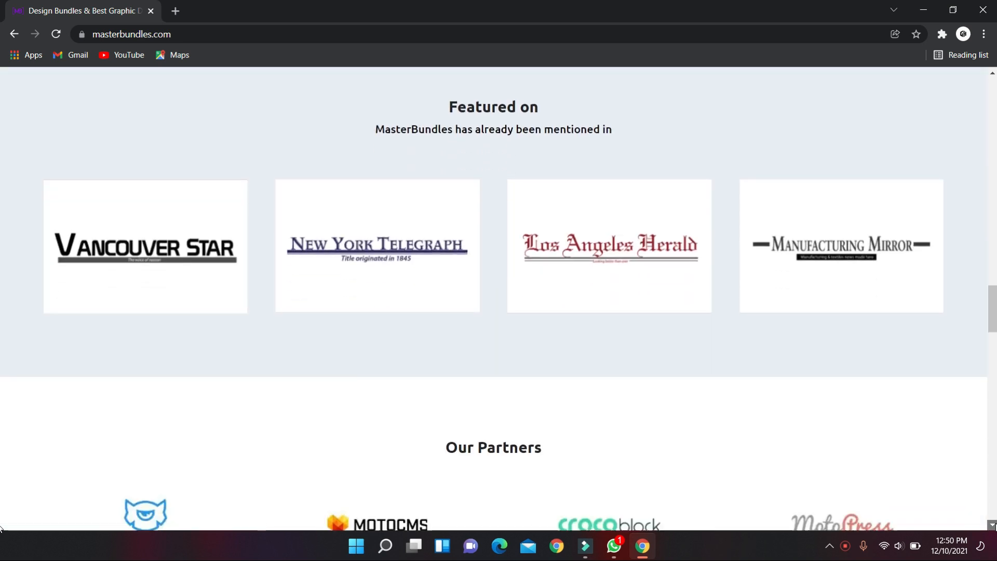
scroll(1, 528, "down", 4)
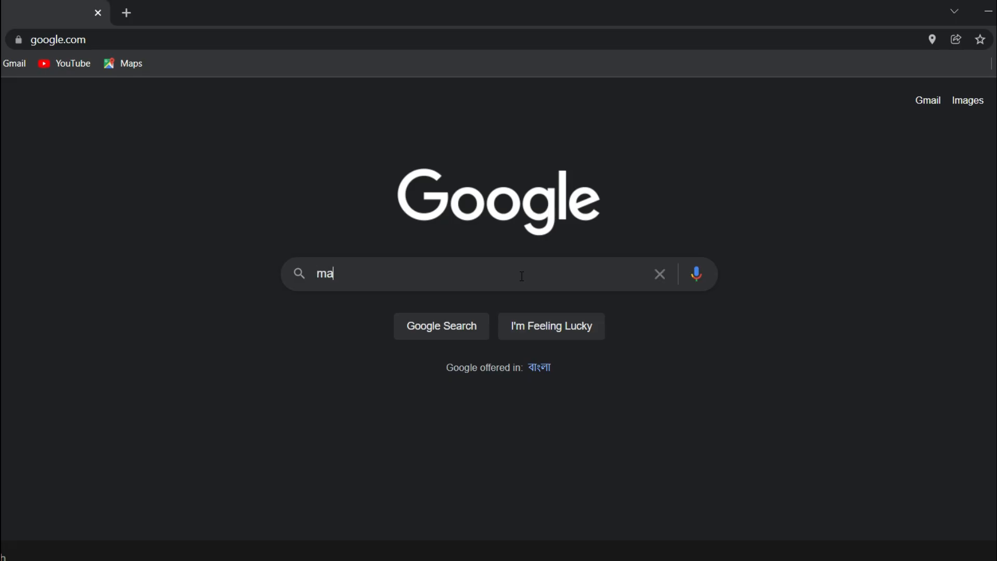
type("sterbundles.com")
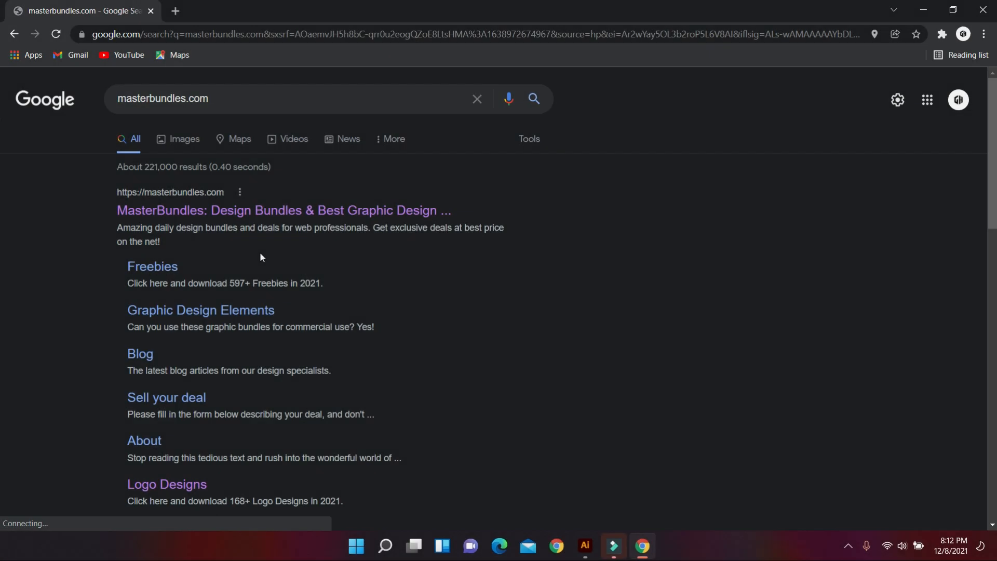
Step: Load the MasterBundles site from the first Google search result
left_click(222, 213)
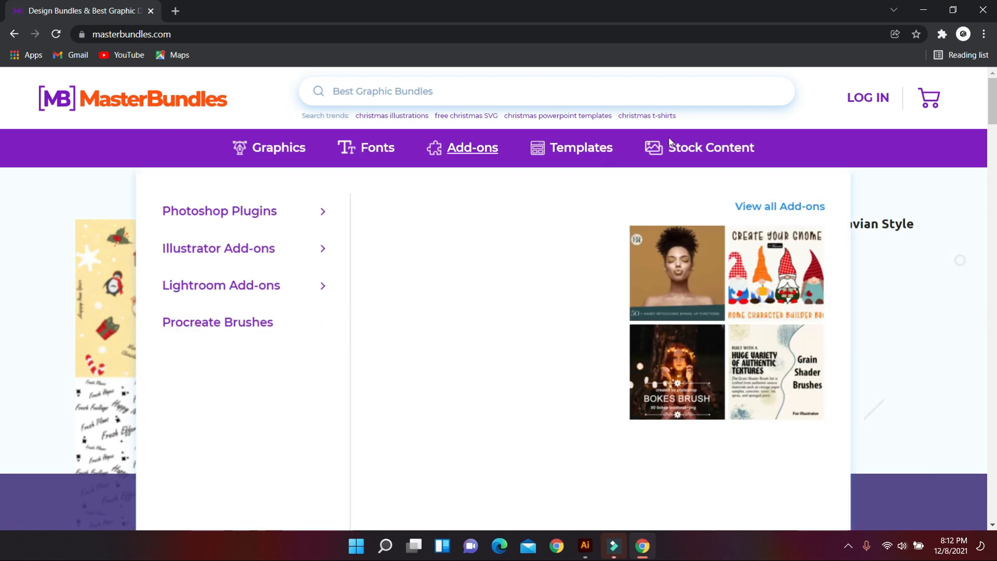
mouse_move(574, 150)
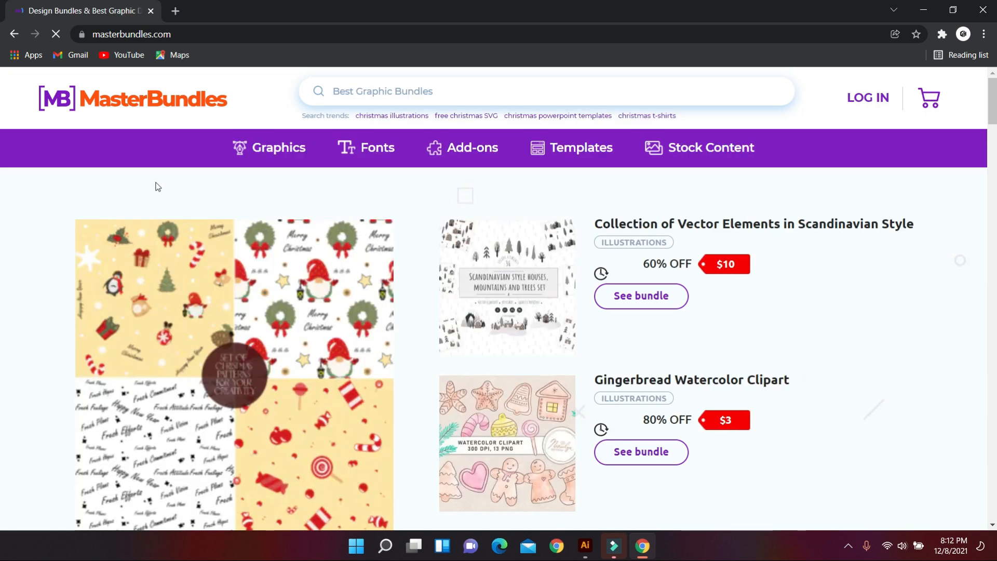
Step: Open the LOG IN registration form and enter the e-mail address, username and password
left_click(876, 101)
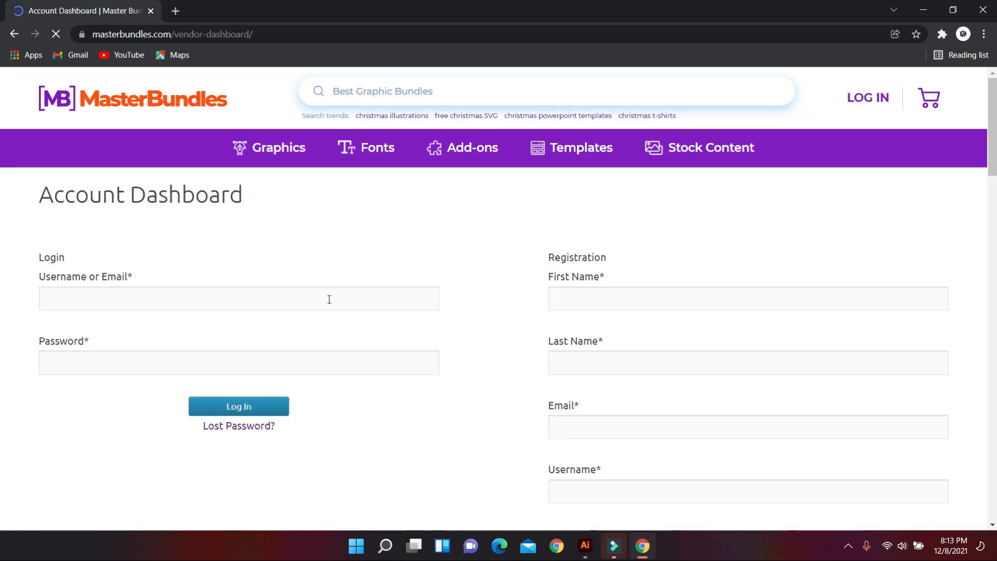
scroll(602, 298, "down", 5)
scroll(670, 240, "up", 4)
scroll(652, 225, "down", 1)
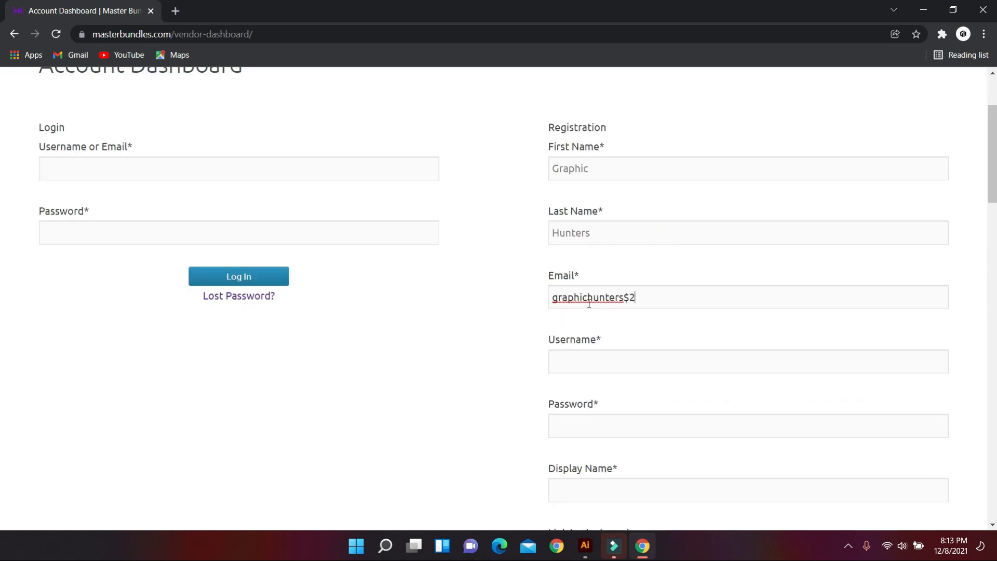
type("mai.com")
left_click(612, 360)
type("graaphichunters10")
left_click(590, 422)
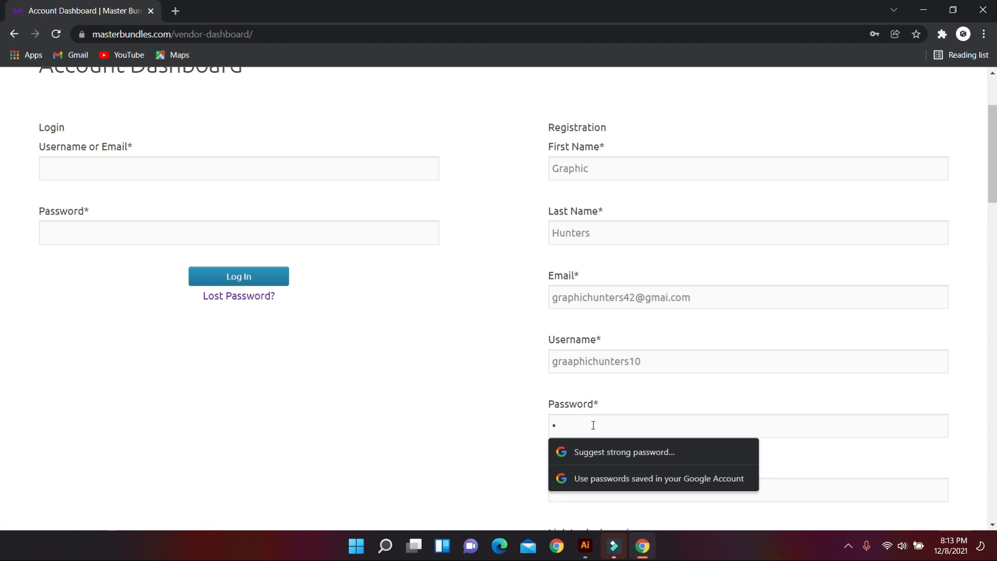
type("*************")
Step: Enter the vendor display name and submit the registration
scroll(618, 361, "down", 2)
left_click(618, 361)
type("Graphic H")
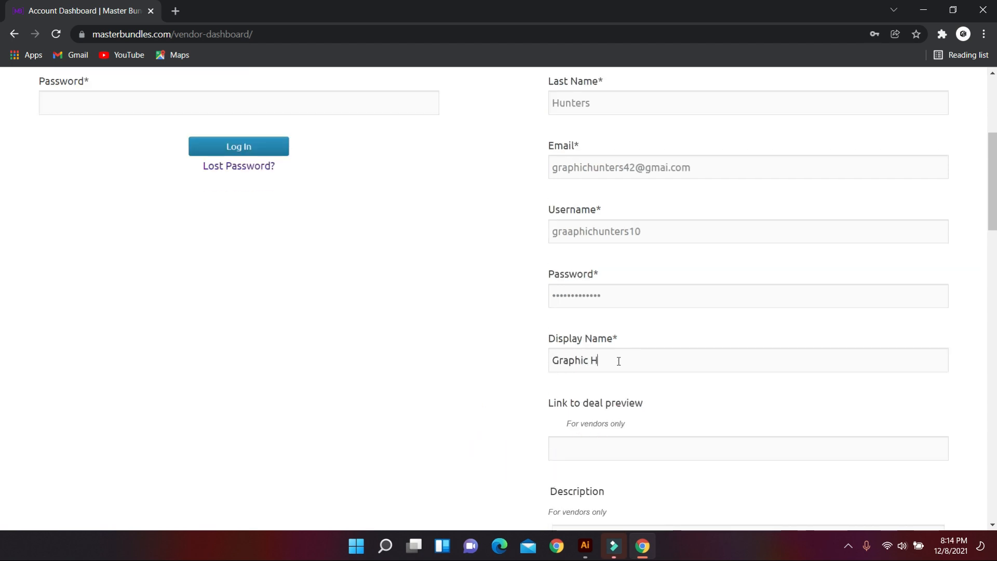
type("unters")
scroll(619, 361, "down", 4)
left_click(748, 456)
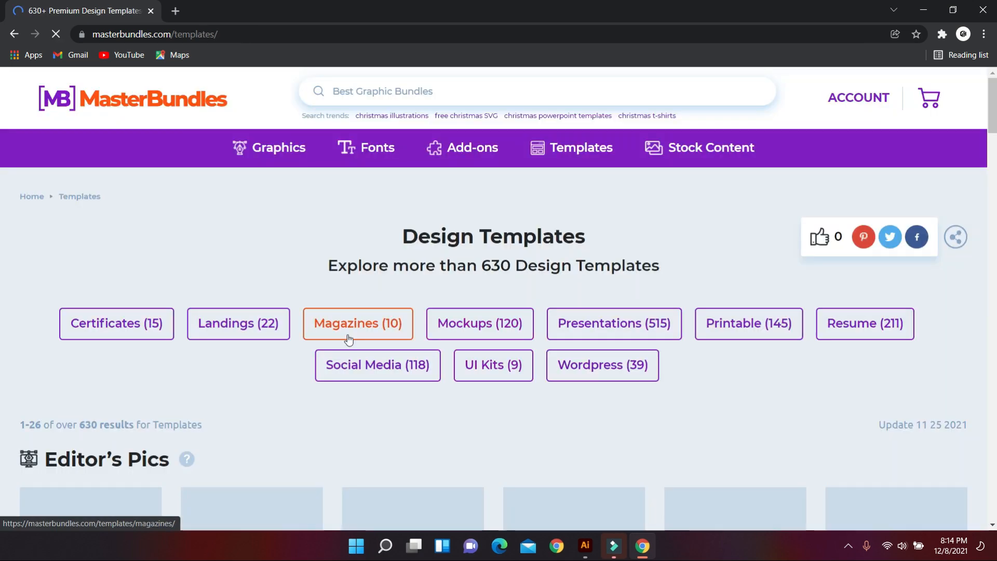
scroll(607, 283, "down", 3)
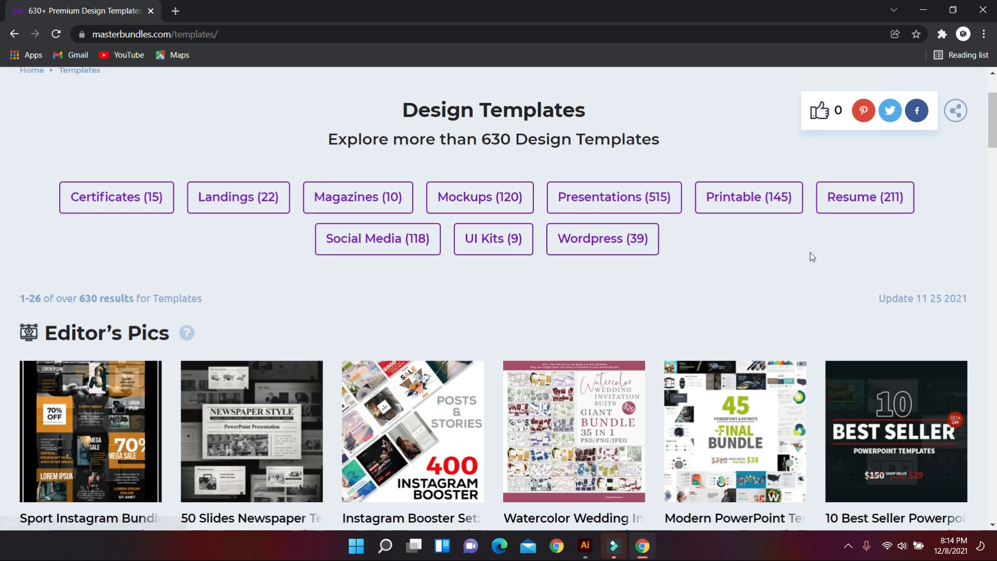
Step: Open Add Product from the ACCOUNT dashboard and review the Sell Your Graphic Designs form
scroll(811, 255, "up", 3)
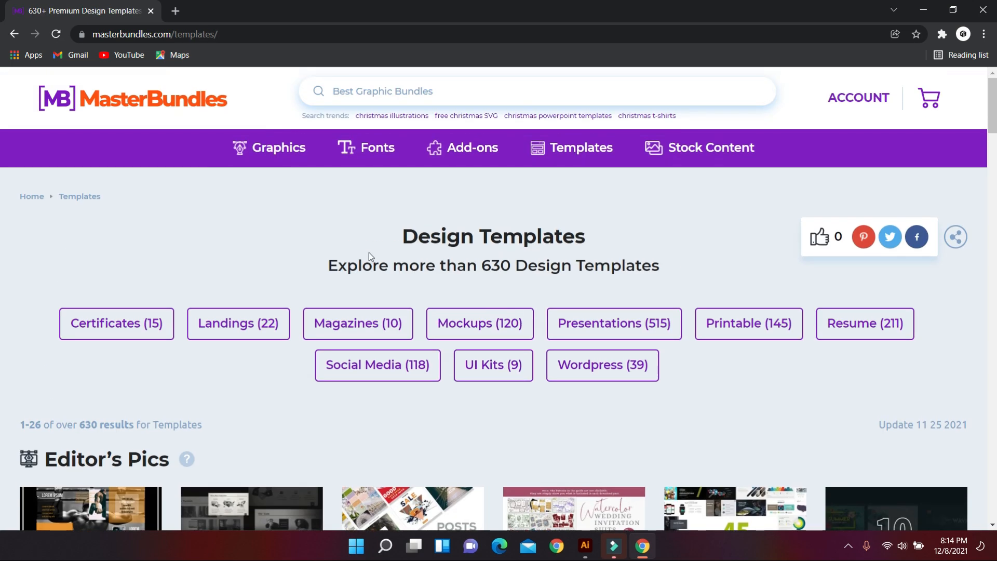
left_click(849, 103)
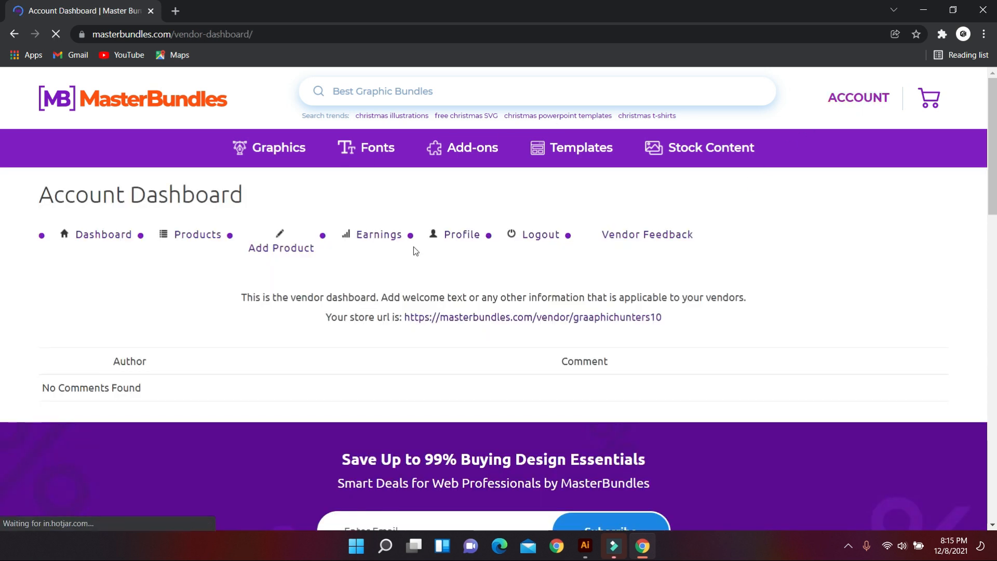
left_click(205, 238)
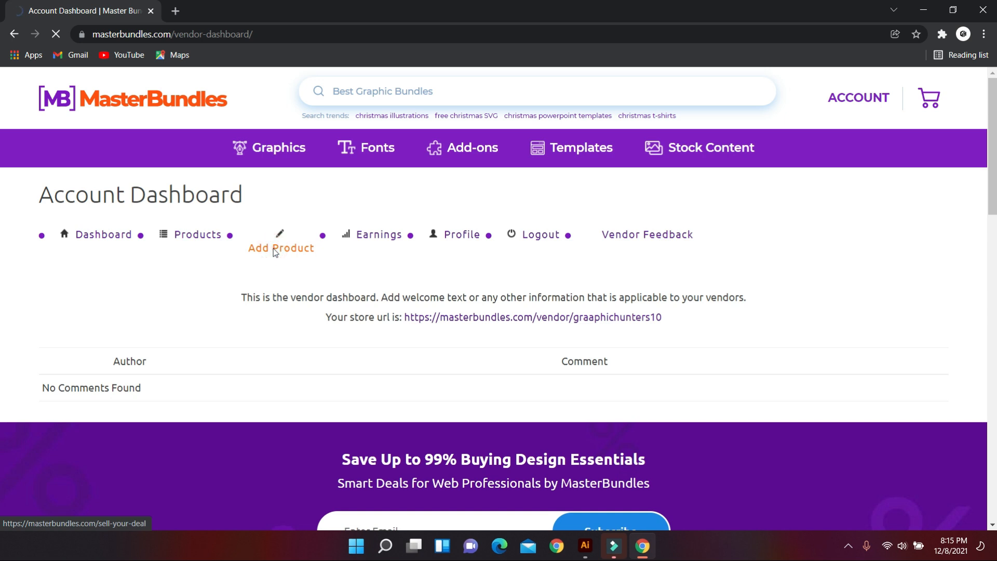
scroll(341, 304, "down", 10)
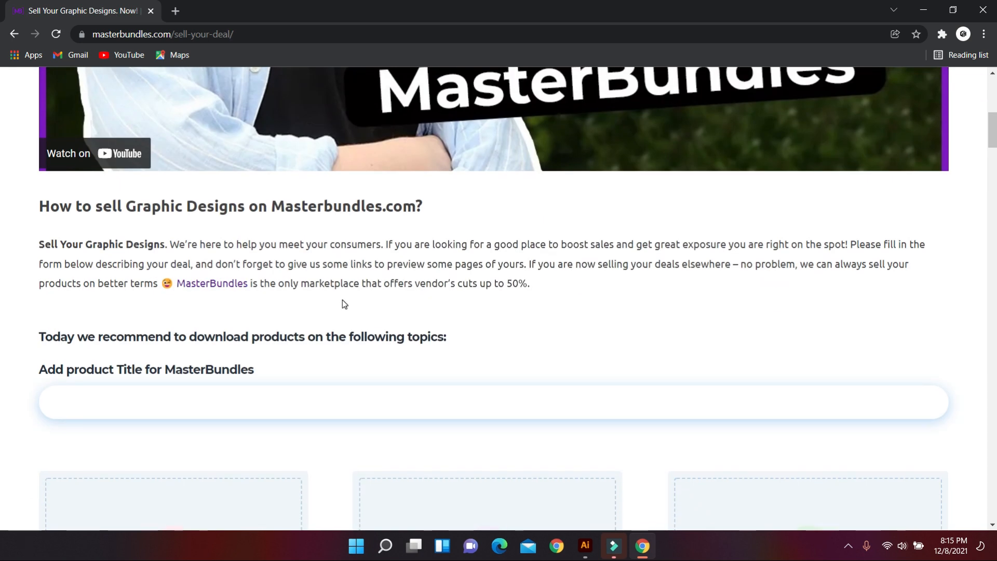
scroll(342, 303, "down", 5)
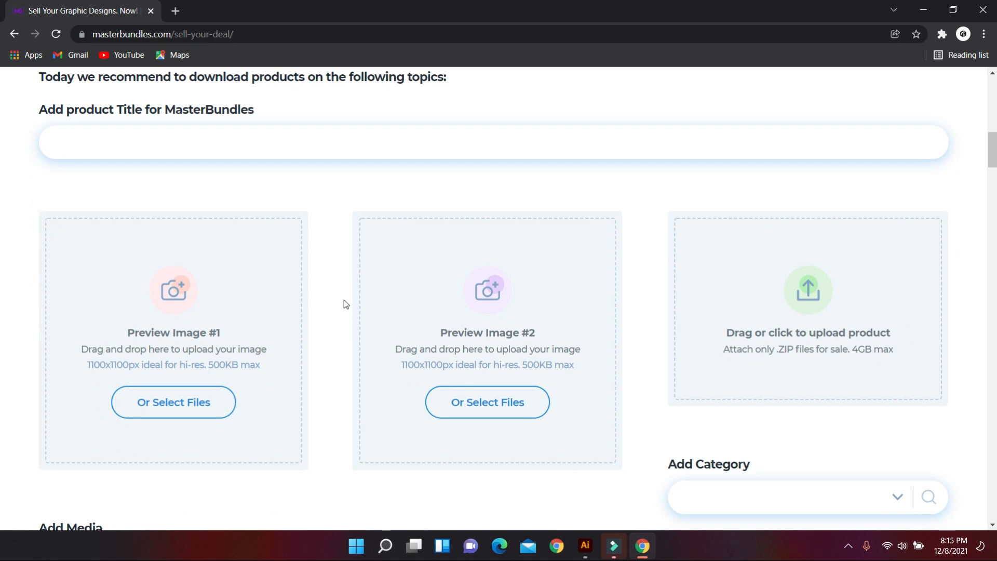
scroll(344, 300, "down", 1)
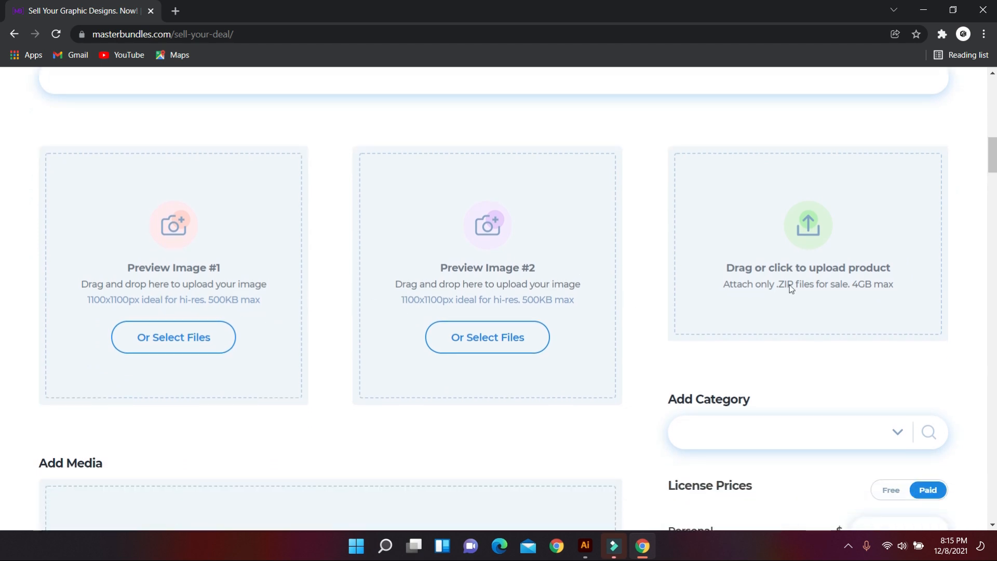
scroll(789, 285, "down", 5)
scroll(406, 324, "down", 2)
scroll(361, 338, "up", 2)
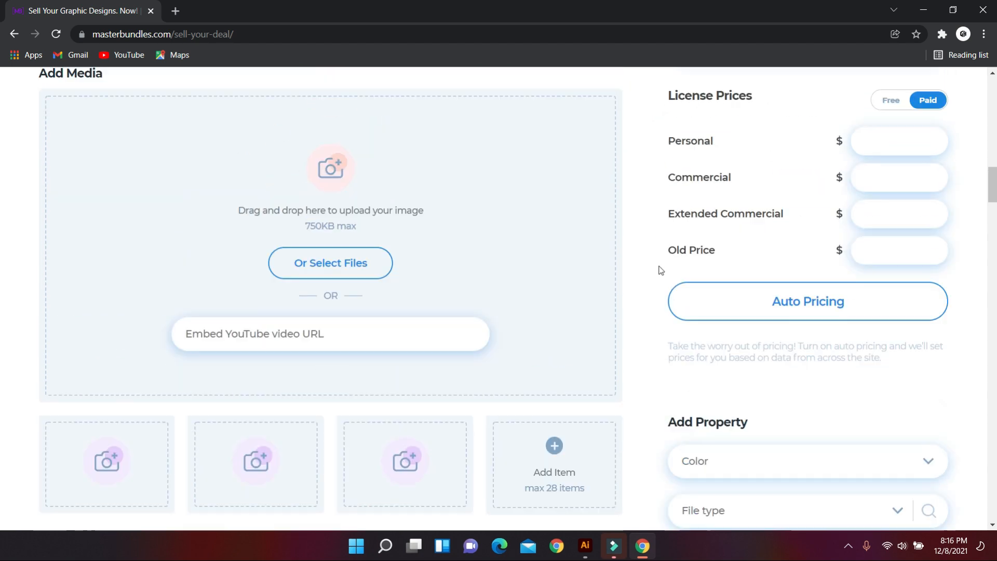
scroll(640, 345, "down", 8)
scroll(381, 379, "up", 1)
scroll(382, 369, "down", 4)
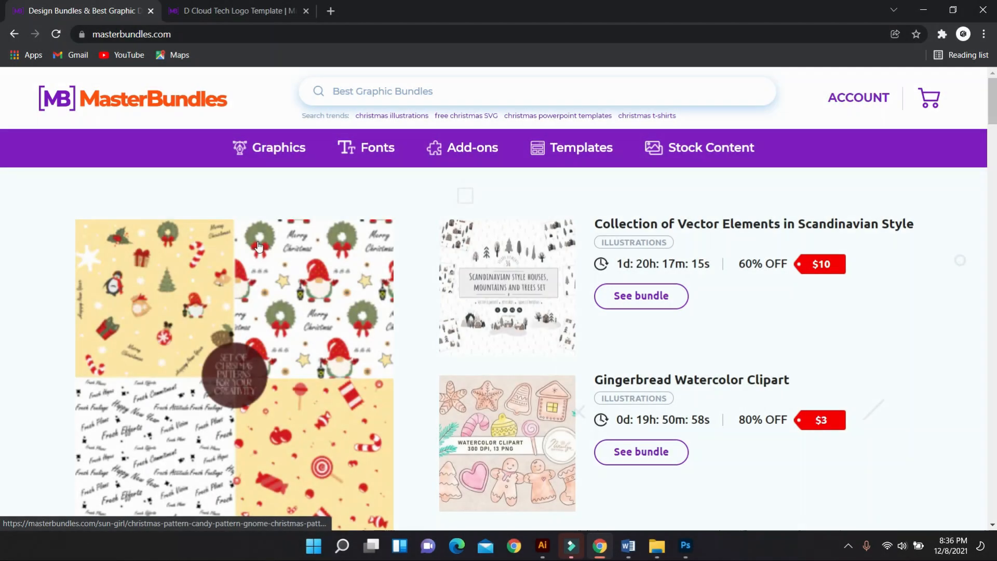
Step: Go back to the ACCOUNT dashboard and start a new product with Add Product
scroll(242, 331, "down", 3)
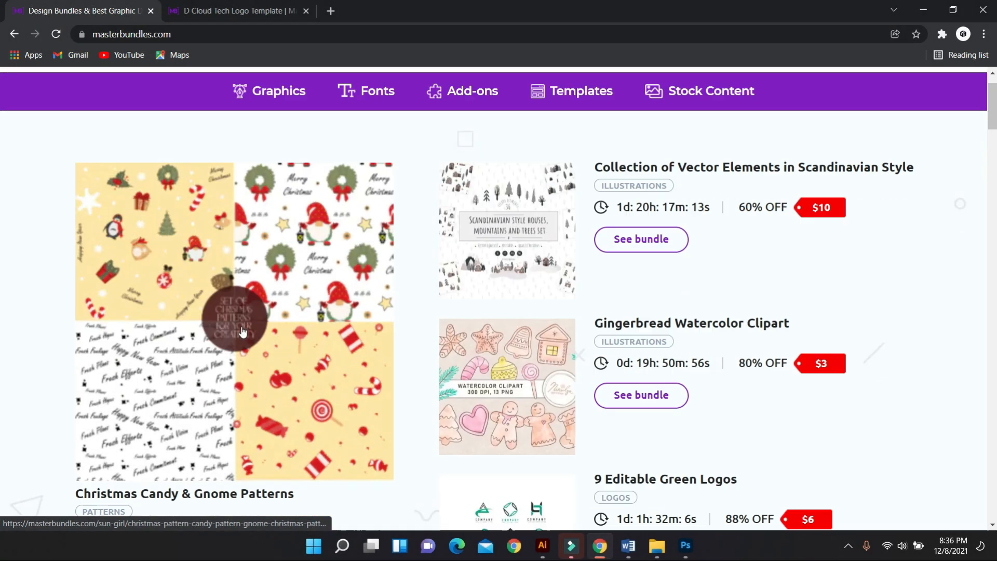
scroll(239, 311, "up", 3)
left_click(845, 99)
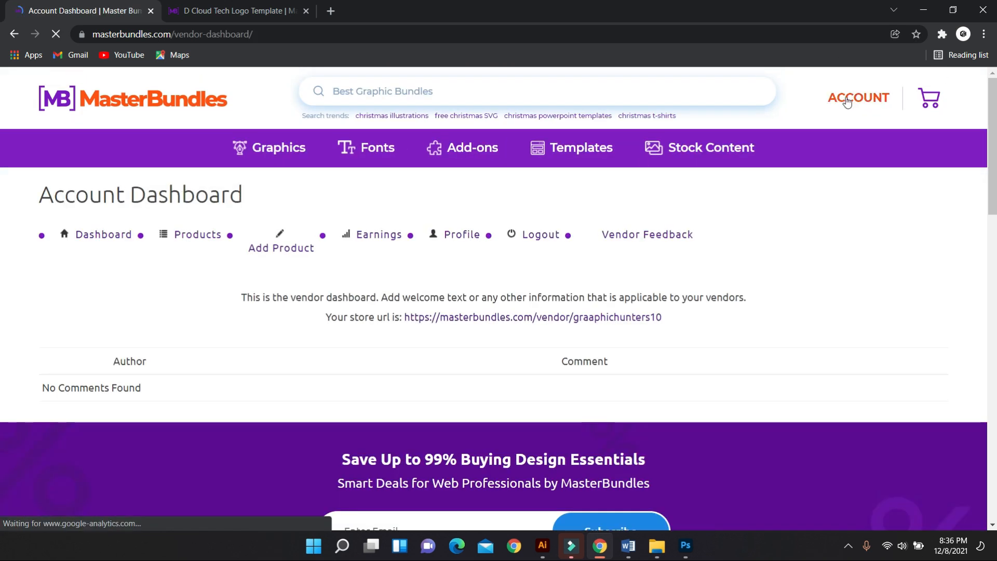
left_click(289, 251)
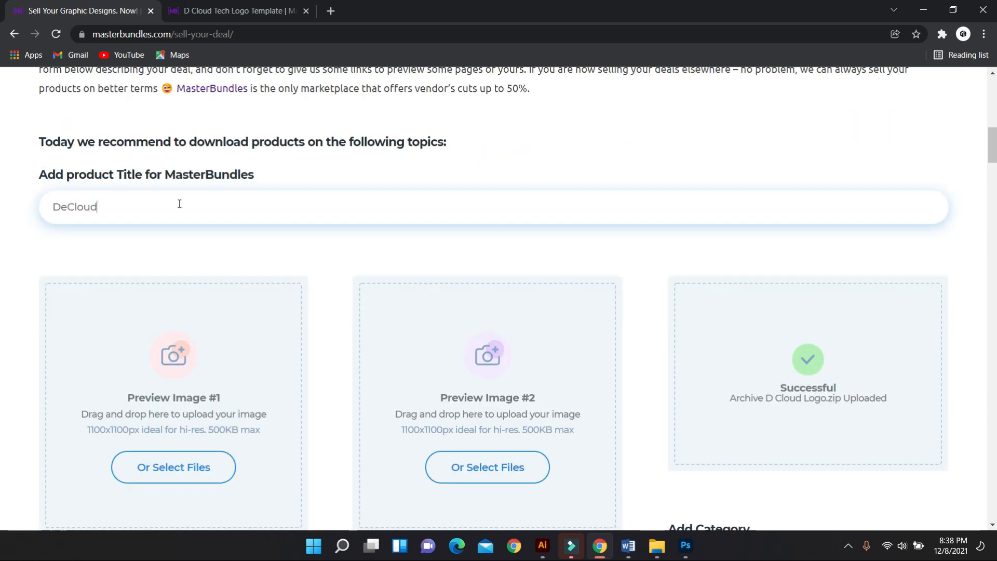
Step: Title the product 'DeCloud Logo Design' and set the D logo as Preview Image #1
scroll(313, 289, "down", 2)
left_click(313, 289)
scroll(315, 316, "down", 2)
left_click(190, 276)
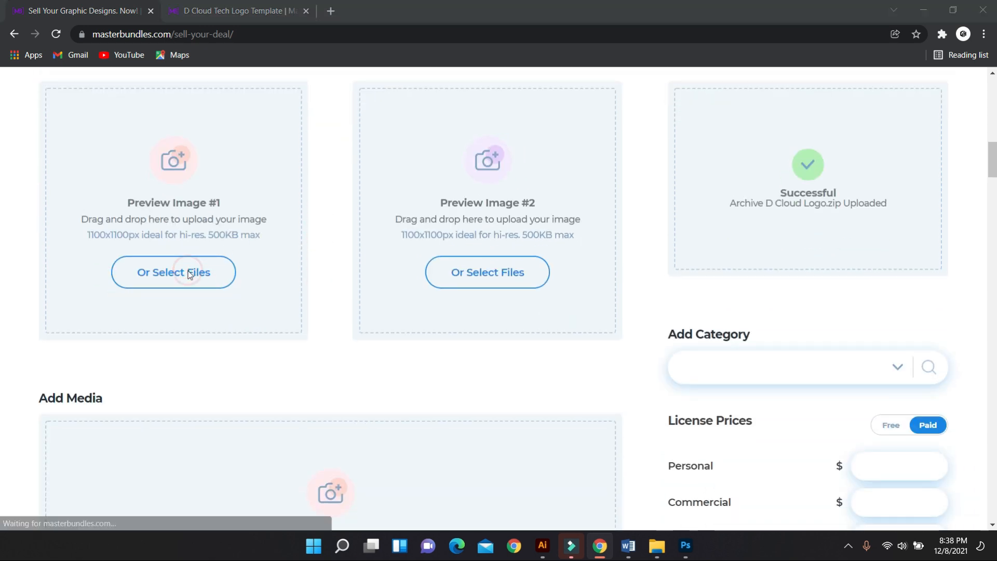
left_click(226, 136)
left_click(382, 293)
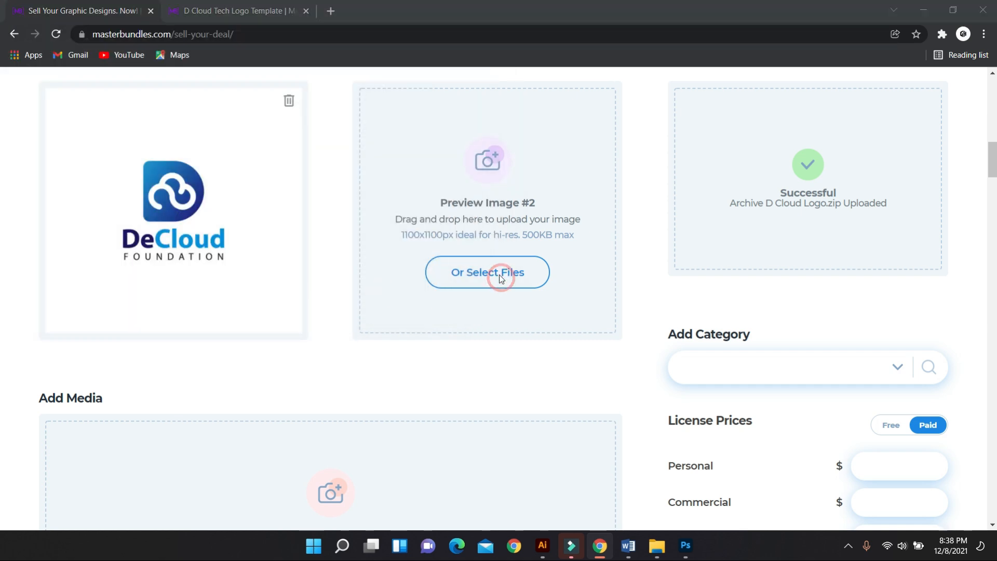
Step: Add the D logo as Preview Image #2 and upload the D Cloud Logo zip archive
left_click(500, 280)
left_click(227, 120)
left_click(391, 294)
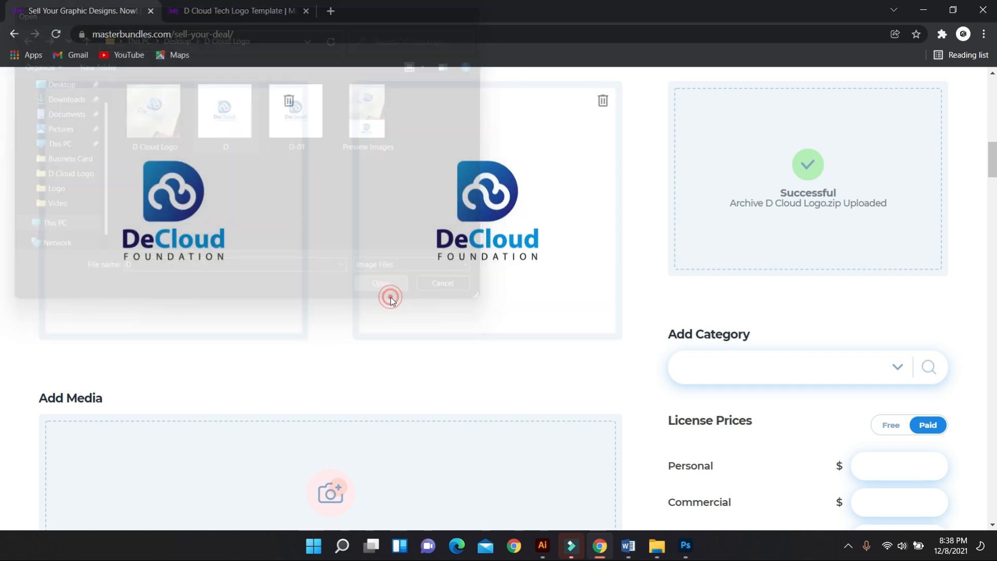
scroll(872, 276, "up", 3)
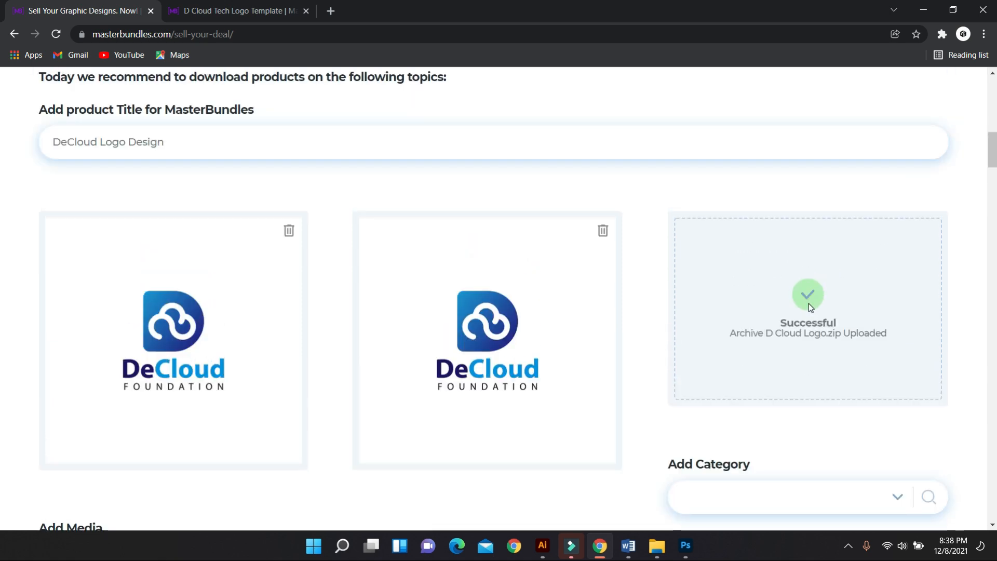
left_click(176, 124)
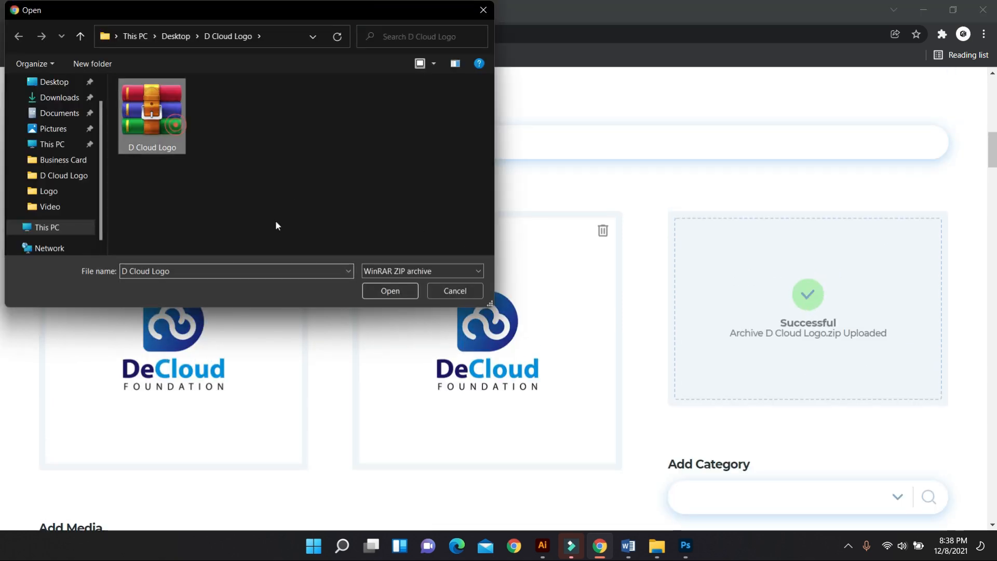
left_click(390, 291)
scroll(752, 355, "down", 4)
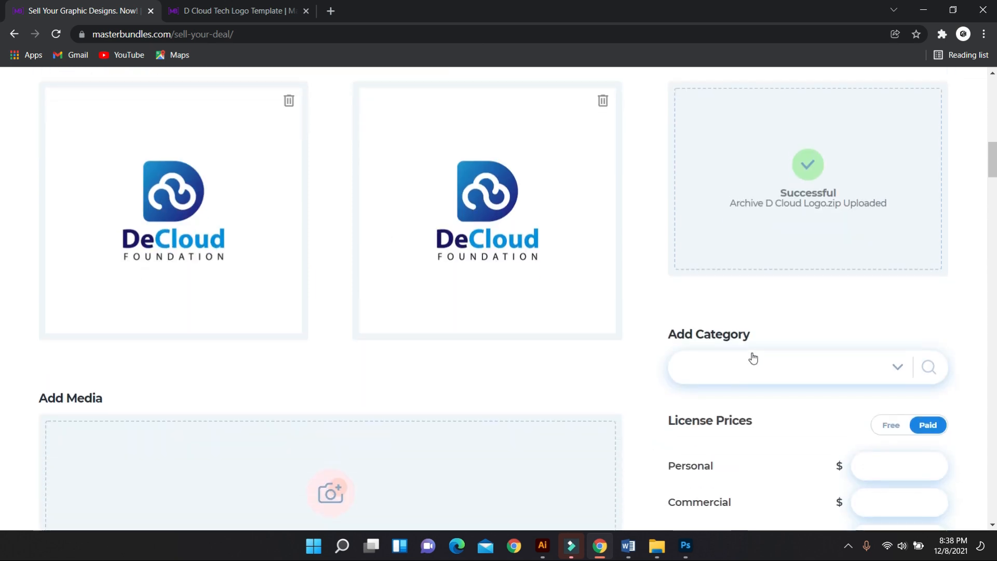
Step: File the product under Graphics > Logos in Add Category
left_click(896, 307)
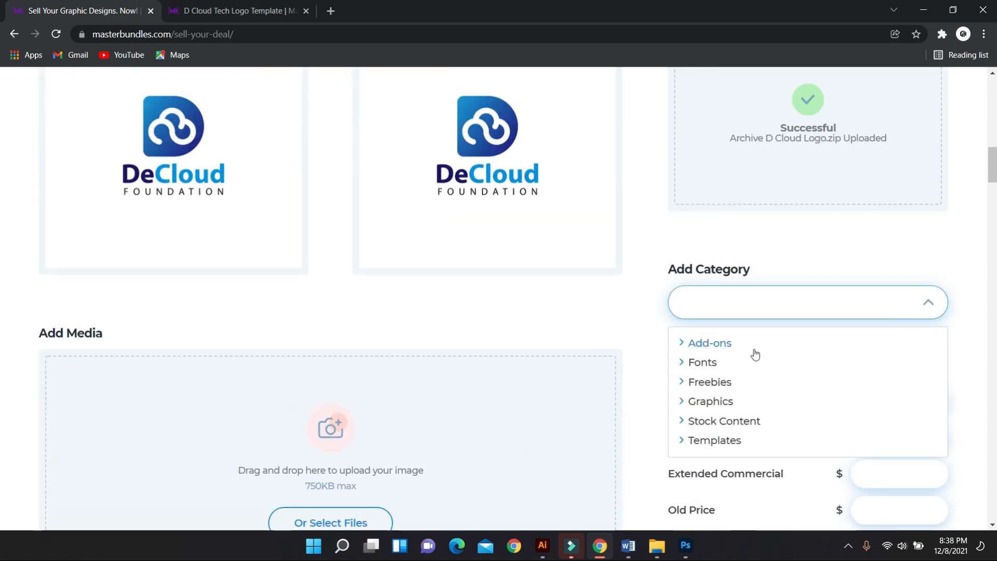
left_click(714, 402)
scroll(736, 404, "down", 3)
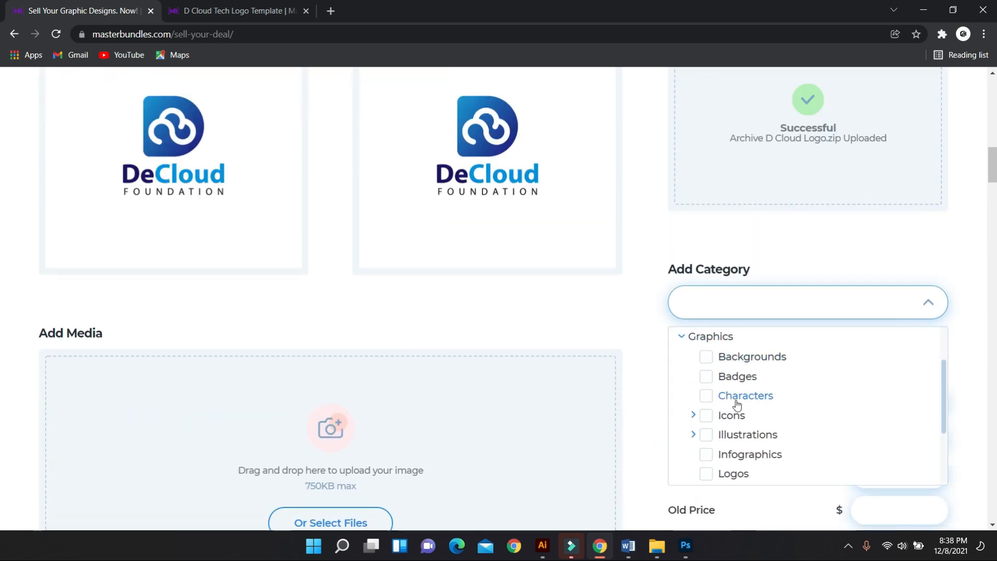
left_click(733, 410)
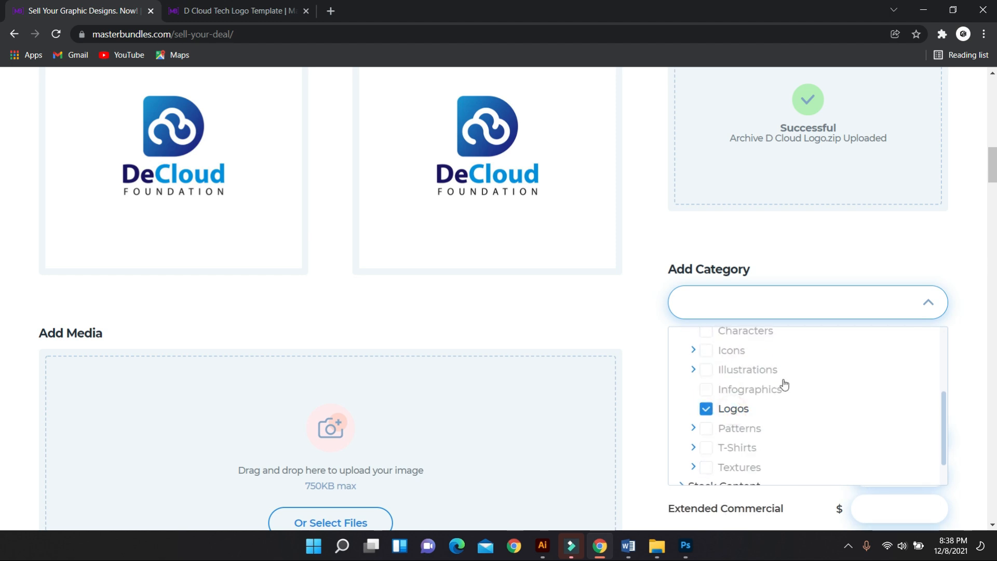
scroll(809, 397, "down", 2)
left_click(768, 244)
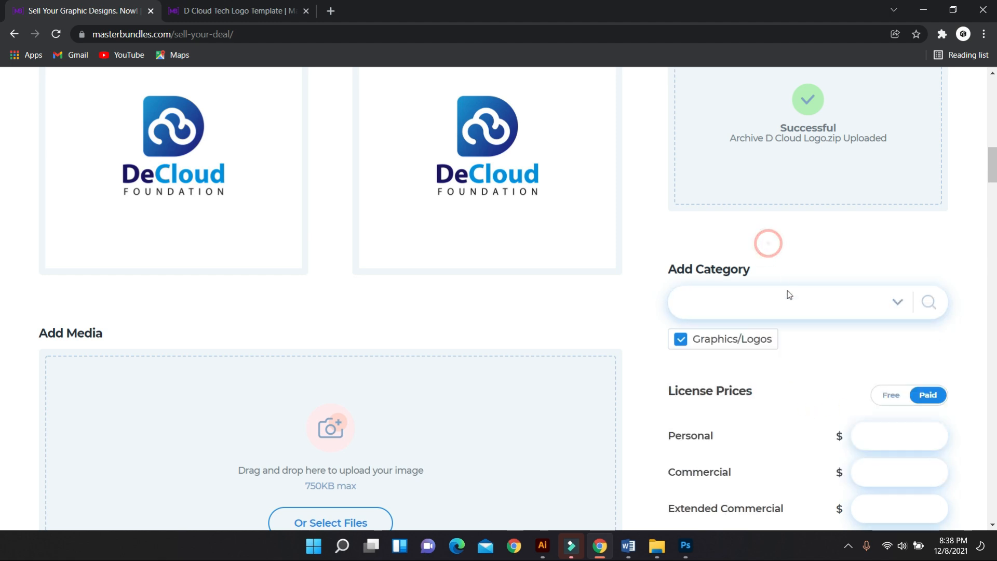
Step: Enter a $60 old price alongside the $20, $50 and $100 licence prices
scroll(807, 340, "down", 4)
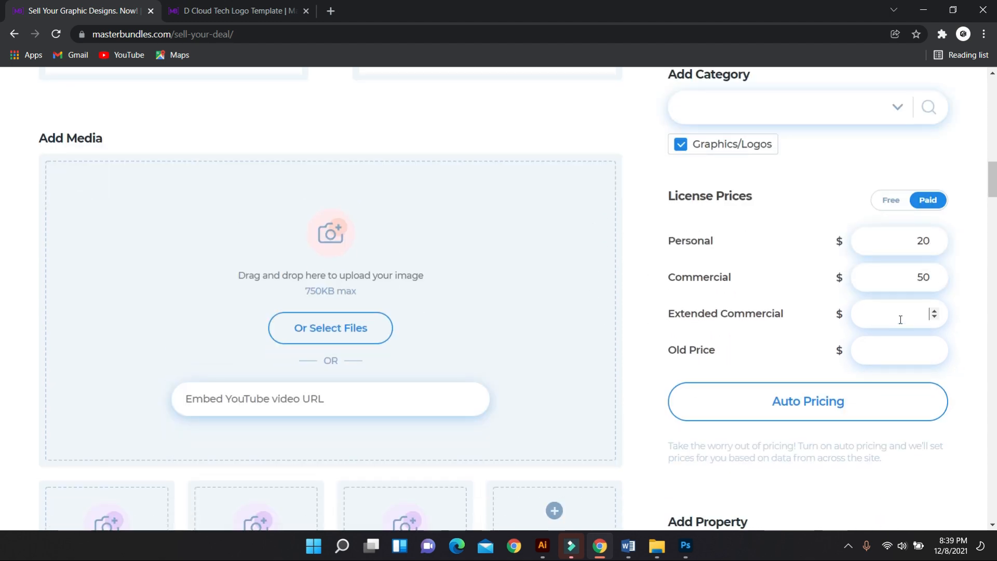
left_click(909, 355)
type("60")
scroll(360, 354, "down", 1)
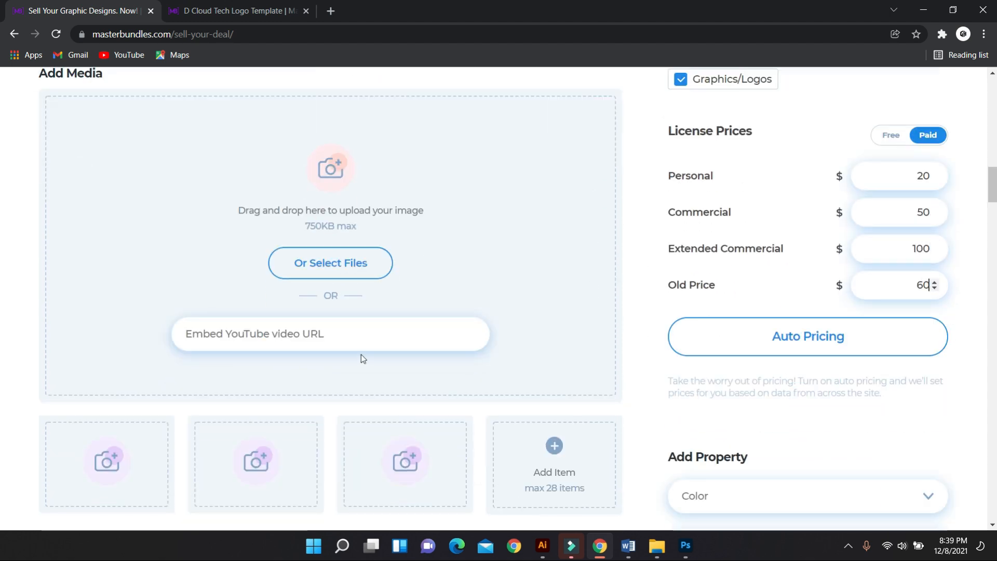
scroll(351, 343, "up", 2)
scroll(355, 332, "down", 1)
scroll(355, 336, "down", 1)
Step: Upload the D Cloud Logo mockup image under Add Media
left_click(337, 266)
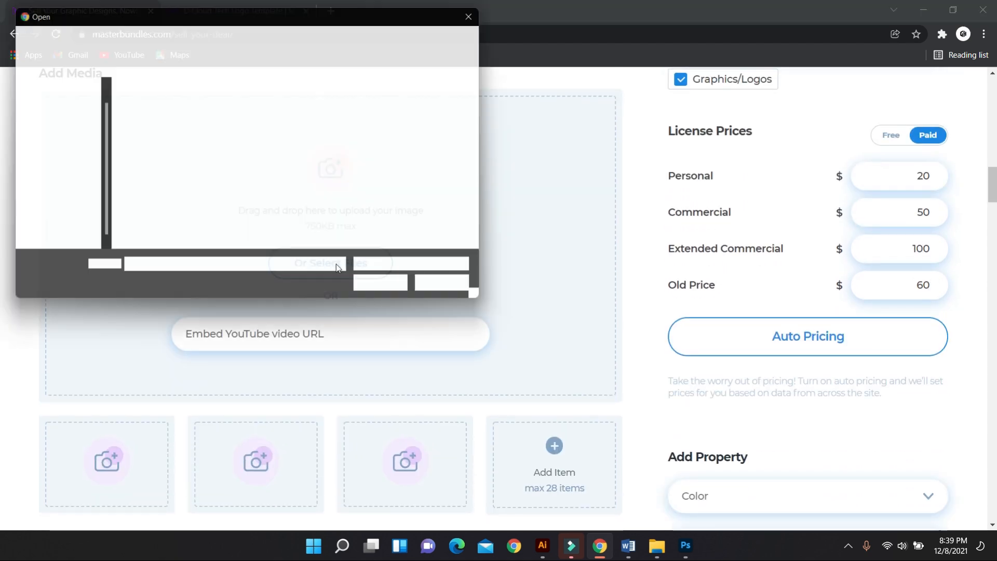
left_click(171, 128)
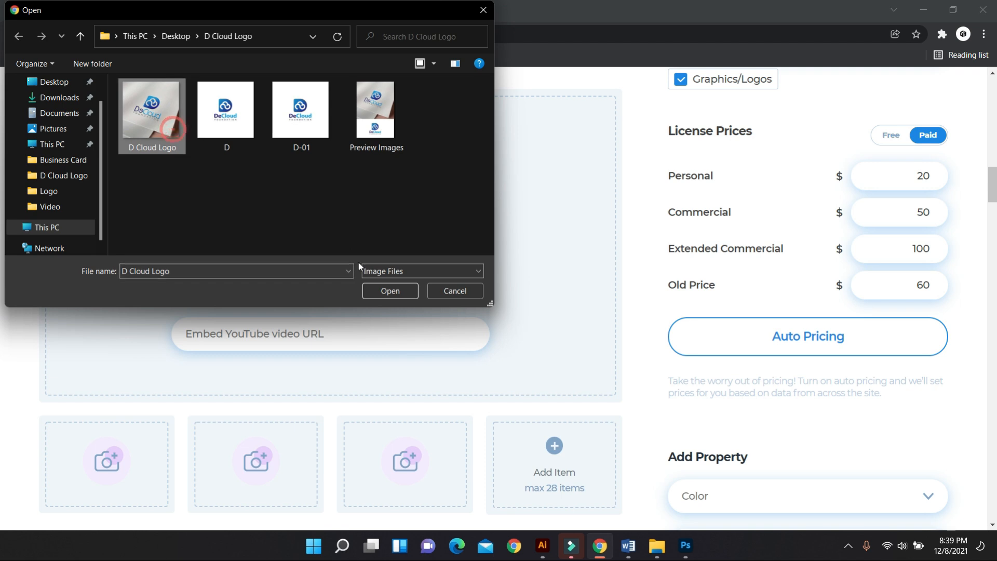
left_click(387, 291)
scroll(436, 343, "down", 5)
scroll(436, 343, "up", 2)
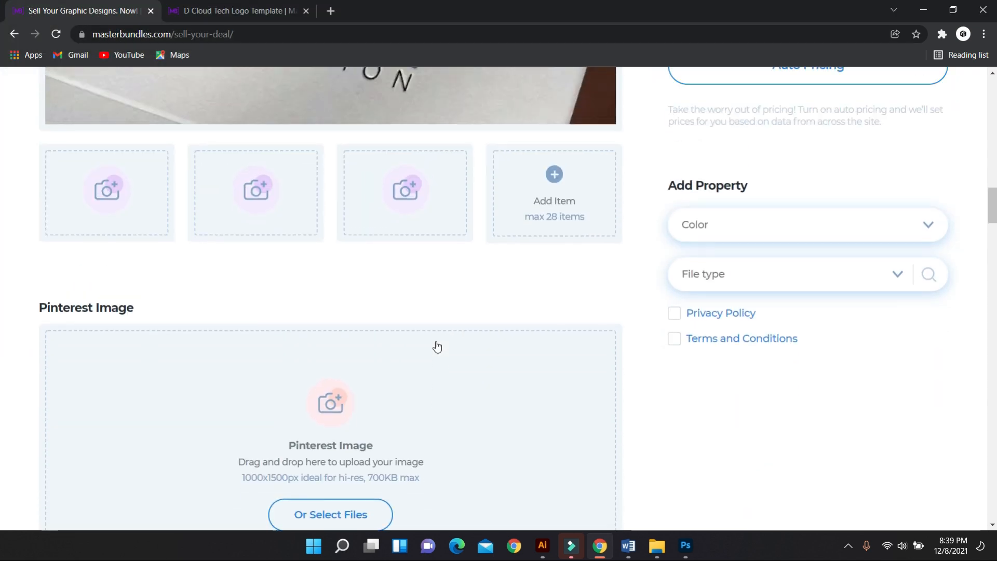
scroll(438, 322, "down", 6)
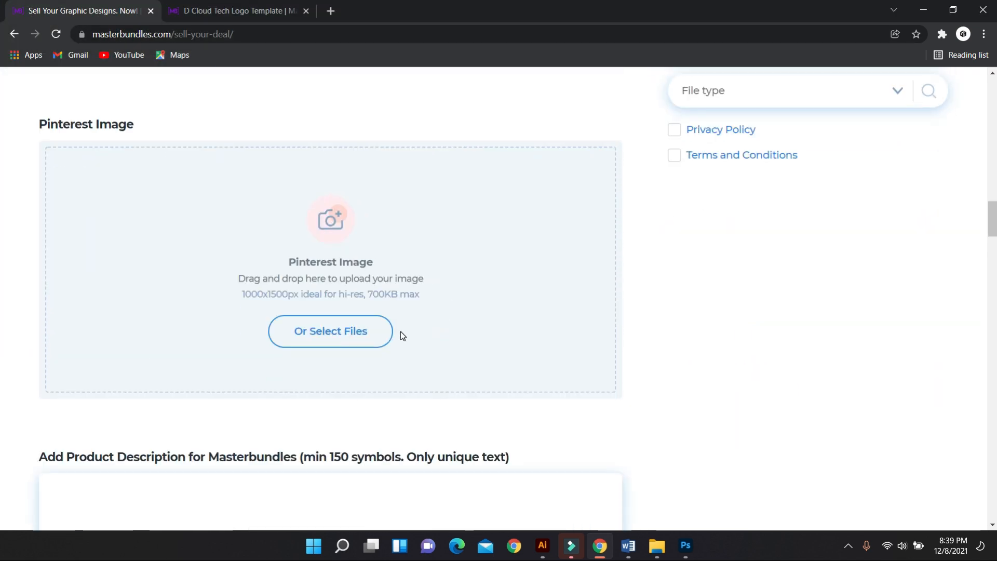
scroll(343, 304, "up", 1)
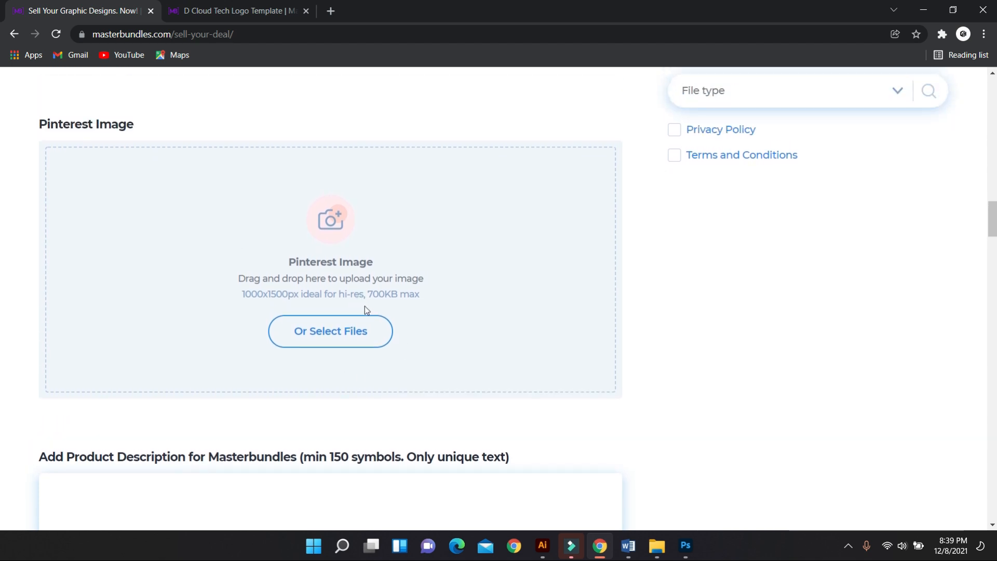
Step: Upload a preview mockup as the Pinterest Image
left_click(346, 331)
left_click(366, 134)
left_click(385, 290)
scroll(403, 306, "down", 6)
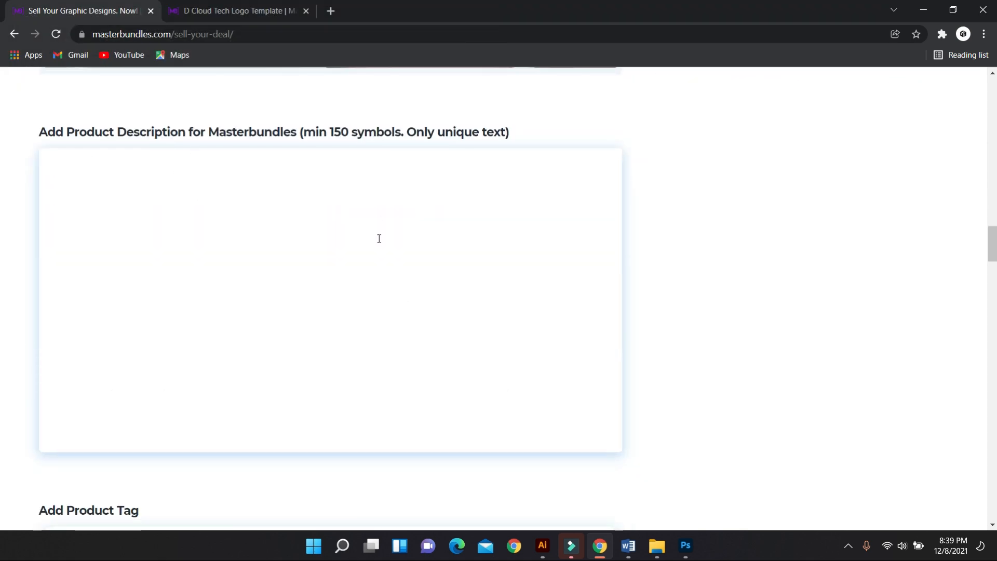
scroll(569, 451, "down", 1)
Step: Paste the product description copied from Word into the description box
left_click(628, 545)
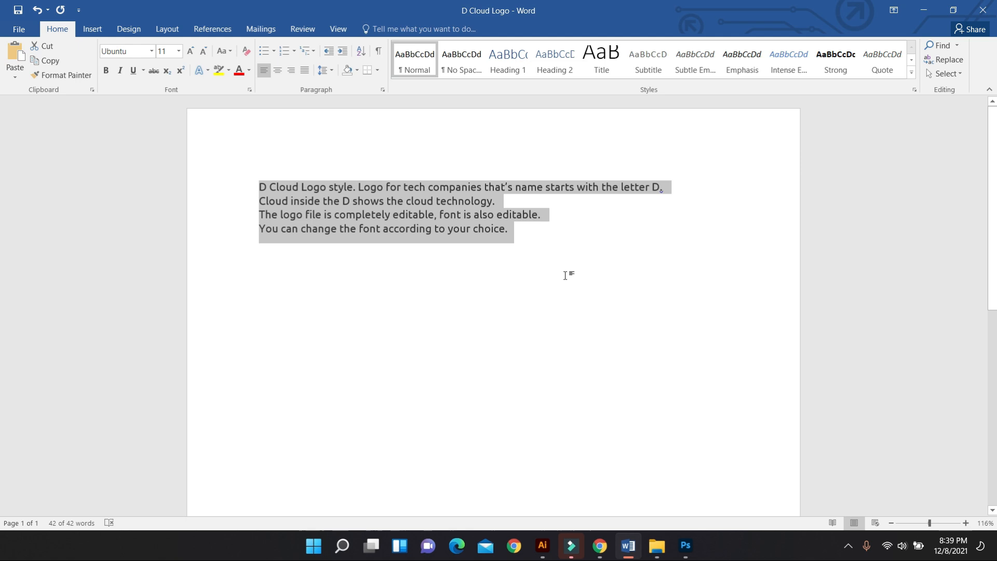
left_click(600, 545)
scroll(291, 251, "up", 1)
left_click(272, 221)
type("D Cloud Logo style. Logo for tech companies that’s name starts with the letter D. Cloud inside the D shows the cloud technology. The logo file is completely editable, font is also editable. You can change the font according to your choice.")
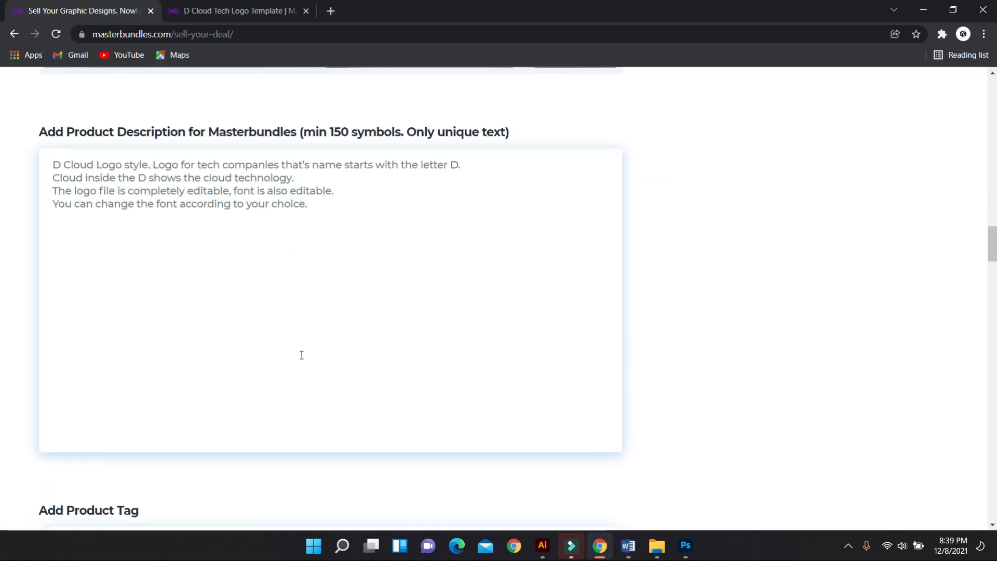
Step: Set the File type to AI
scroll(301, 354, "down", 4)
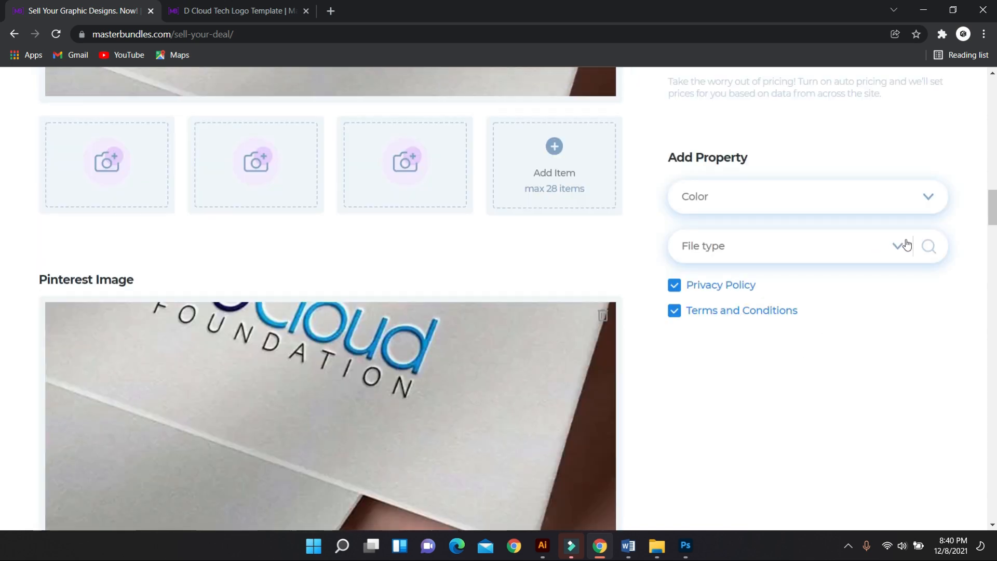
left_click(898, 248)
scroll(758, 383, "down", 3)
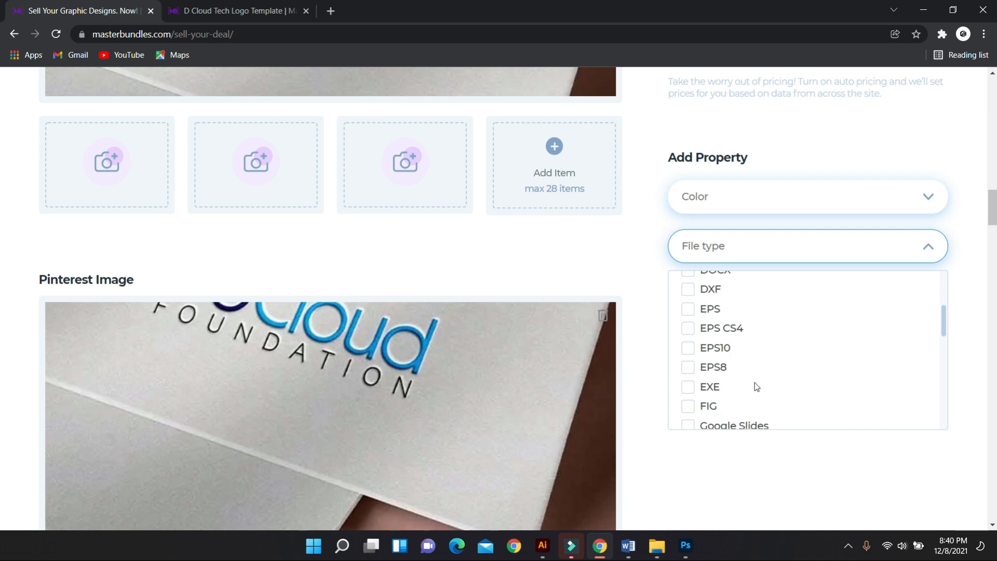
scroll(757, 385, "up", 4)
scroll(755, 386, "up", 1)
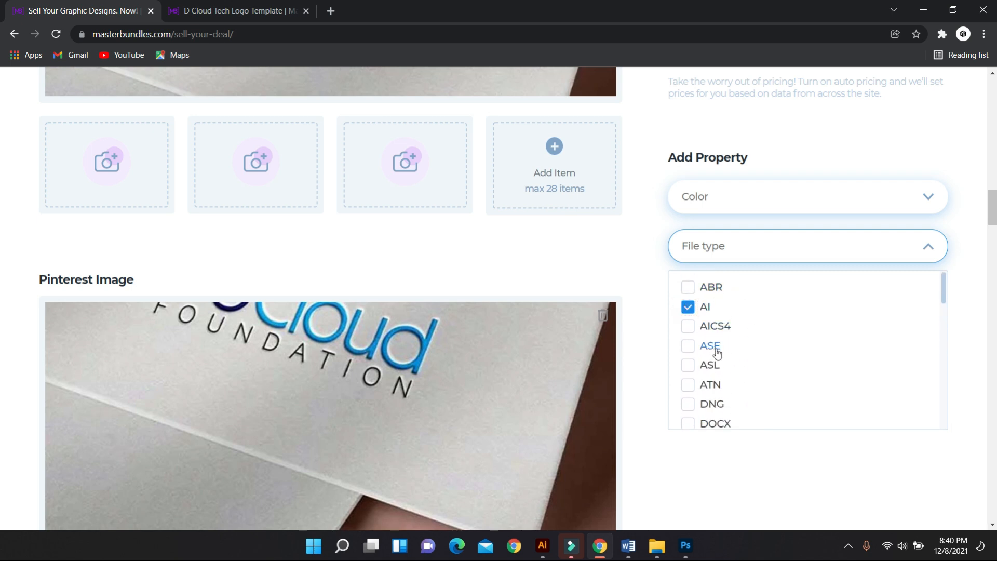
left_click(763, 467)
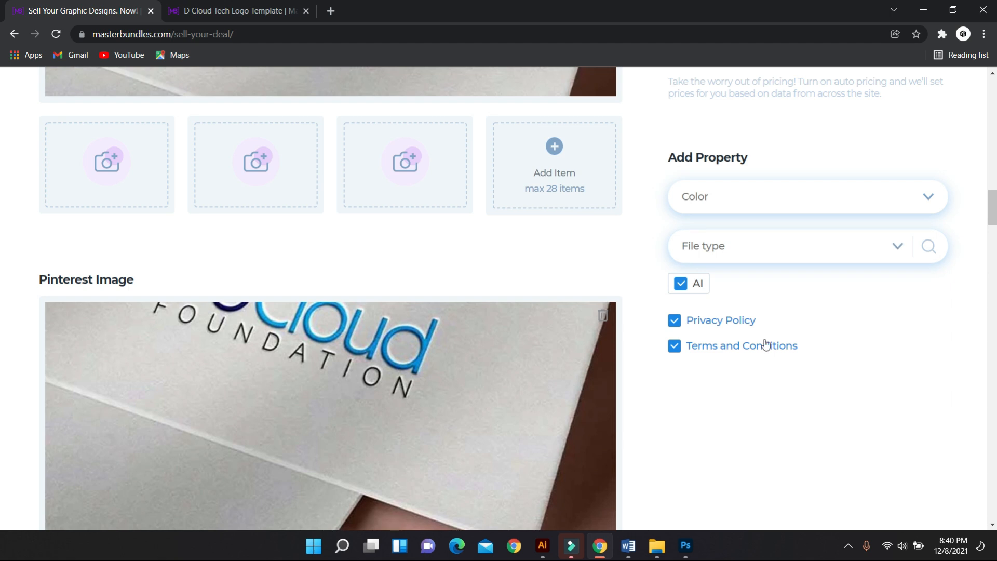
Step: Publish the DeCloud logo listing
scroll(698, 302, "up", 20)
scroll(263, 280, "down", 12)
scroll(753, 342, "down", 4)
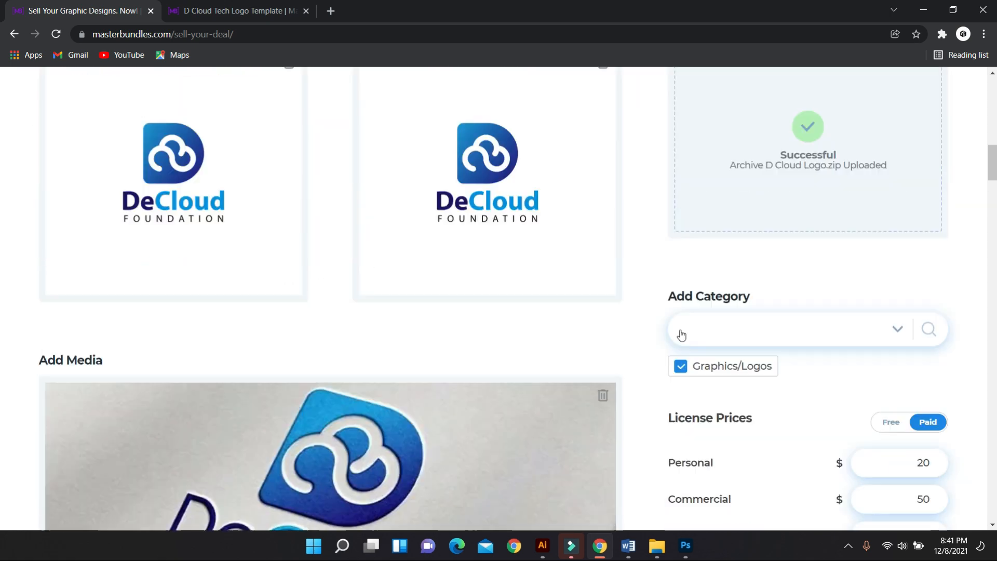
scroll(483, 322, "down", 15)
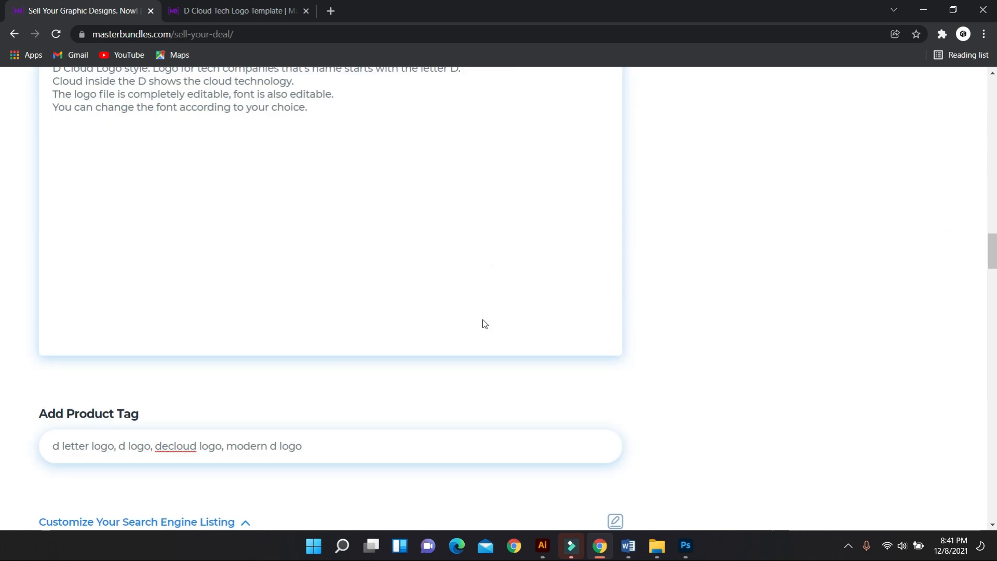
scroll(484, 322, "down", 7)
left_click(344, 339)
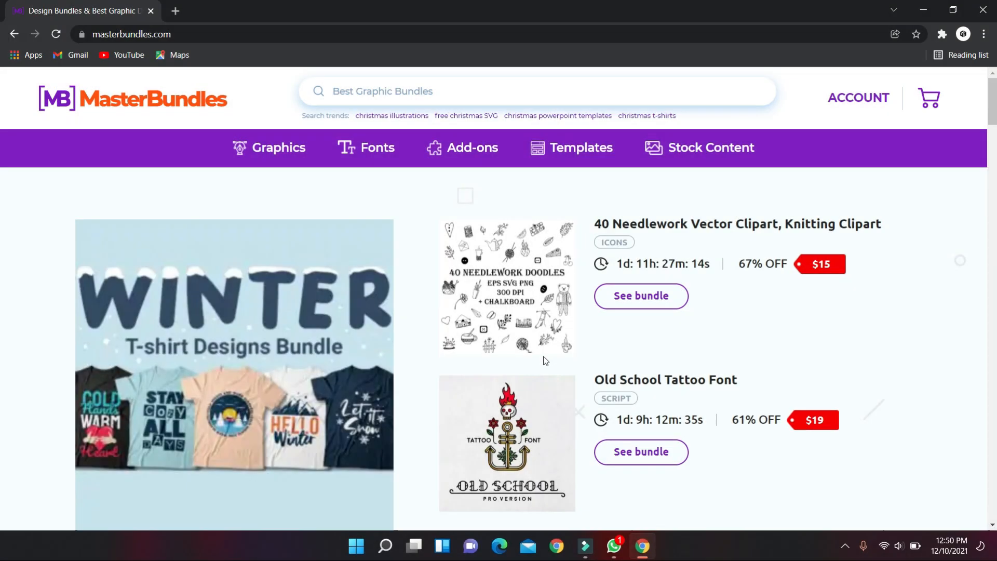
scroll(545, 361, "down", 3)
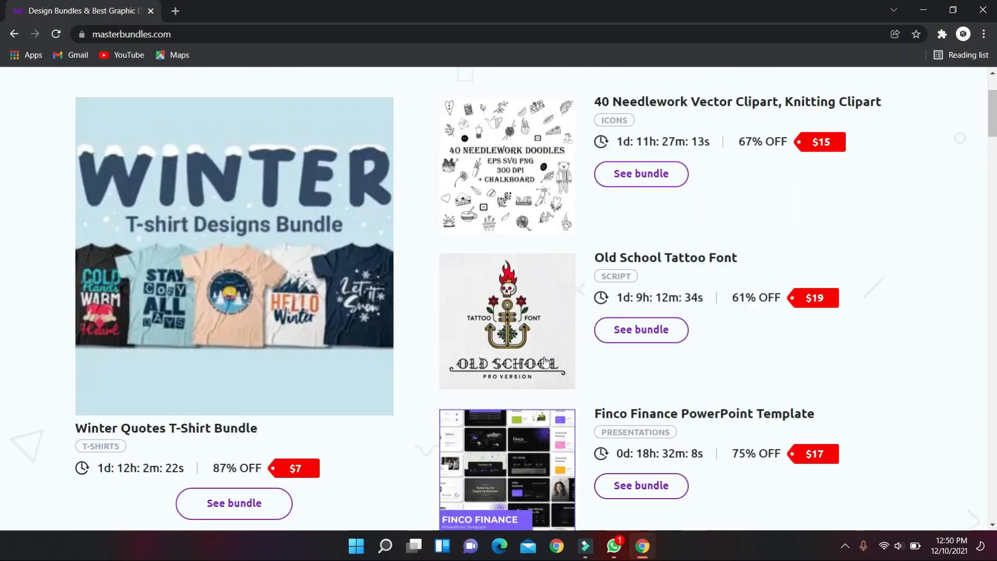
scroll(545, 360, "down", 8)
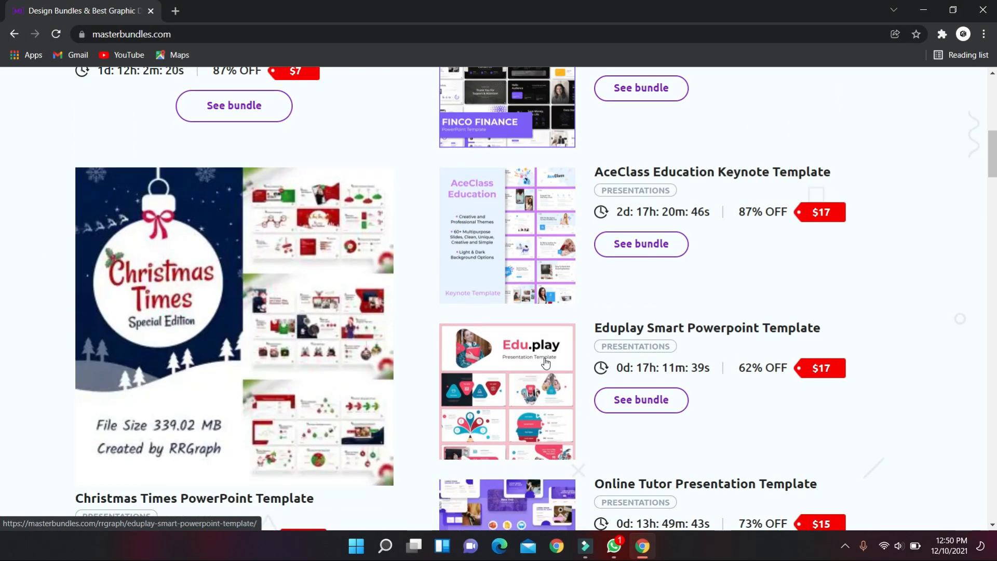
scroll(545, 362, "down", 8)
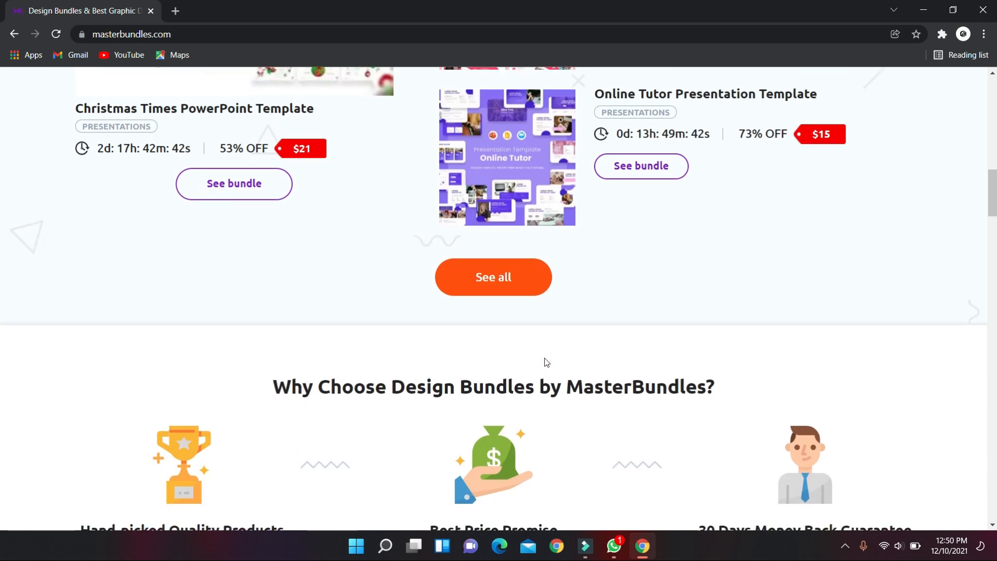
scroll(546, 362, "down", 9)
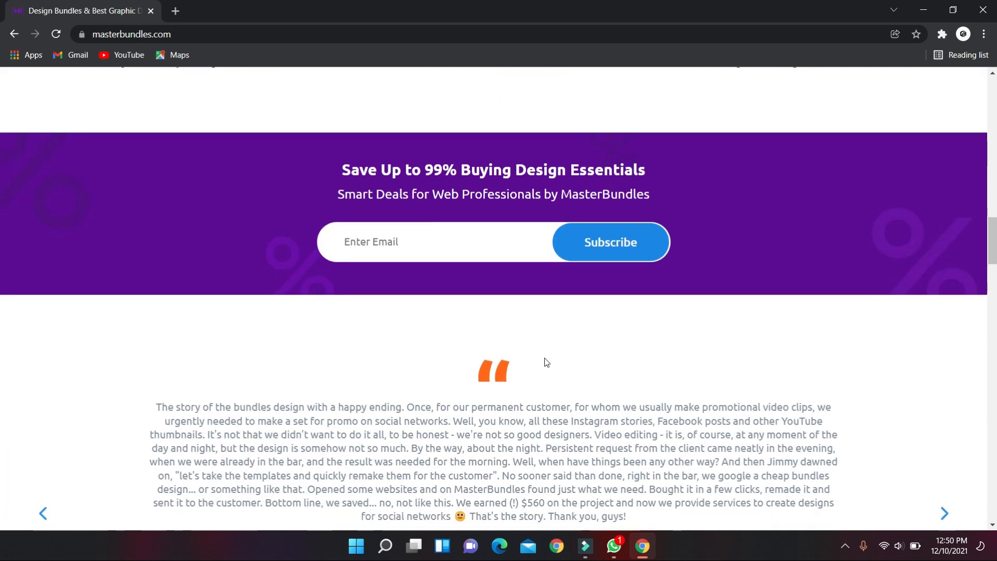
scroll(546, 362, "down", 11)
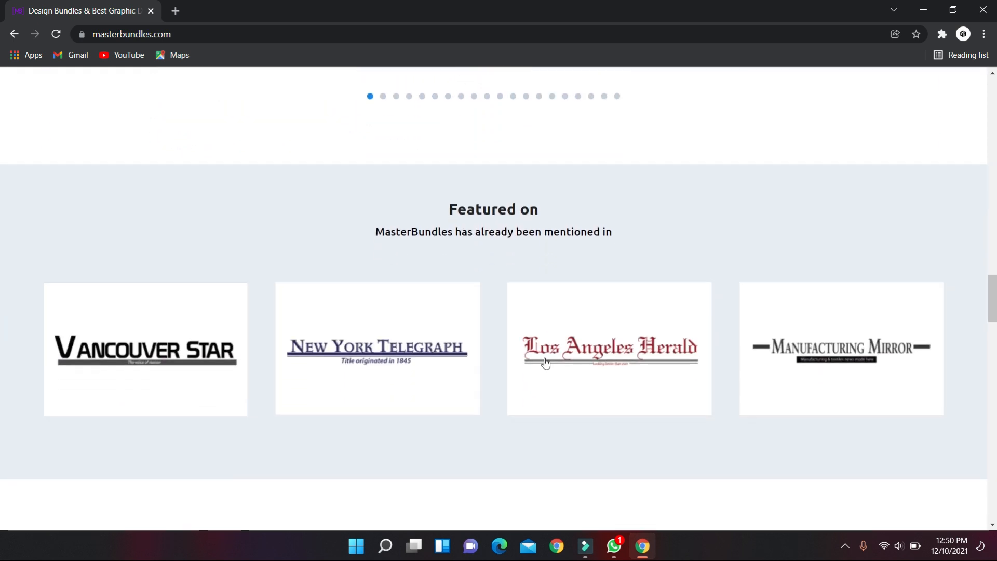
scroll(545, 362, "down", 12)
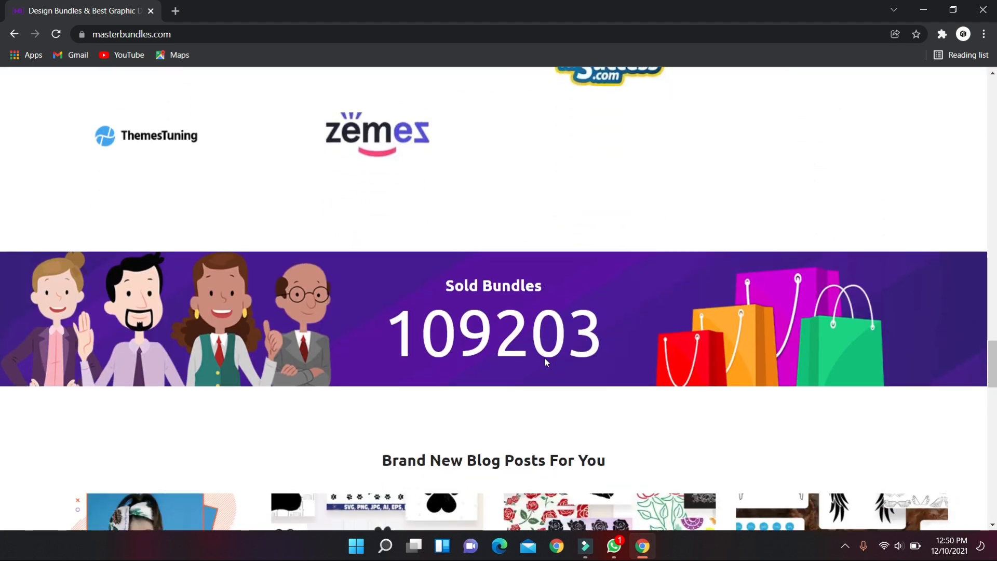
scroll(545, 361, "down", 9)
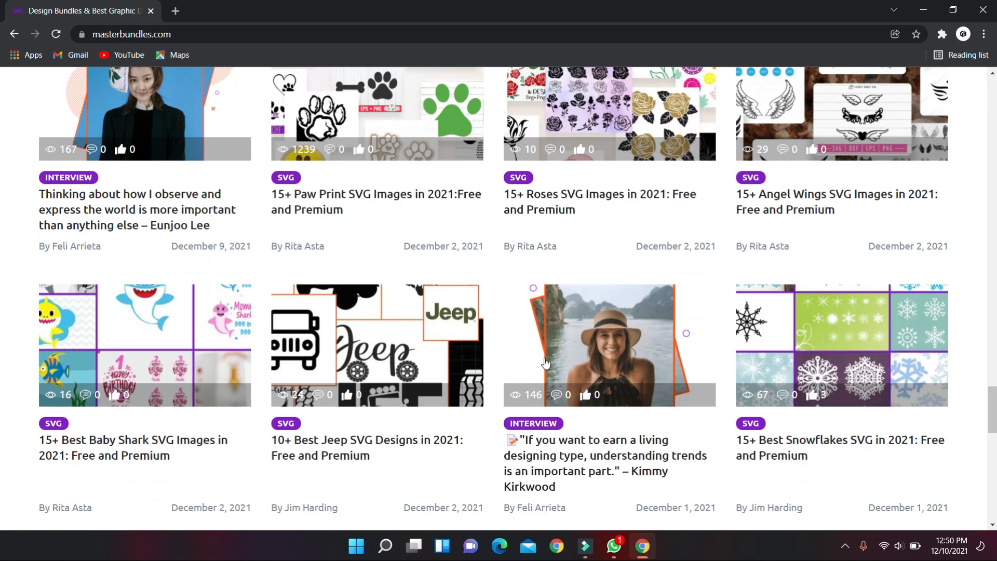
scroll(545, 362, "down", 8)
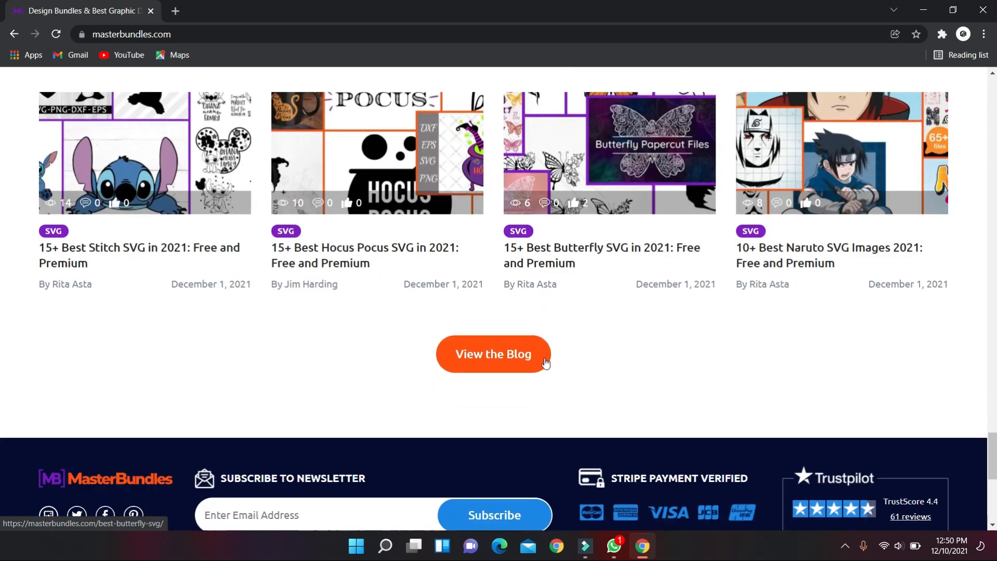
scroll(545, 362, "down", 8)
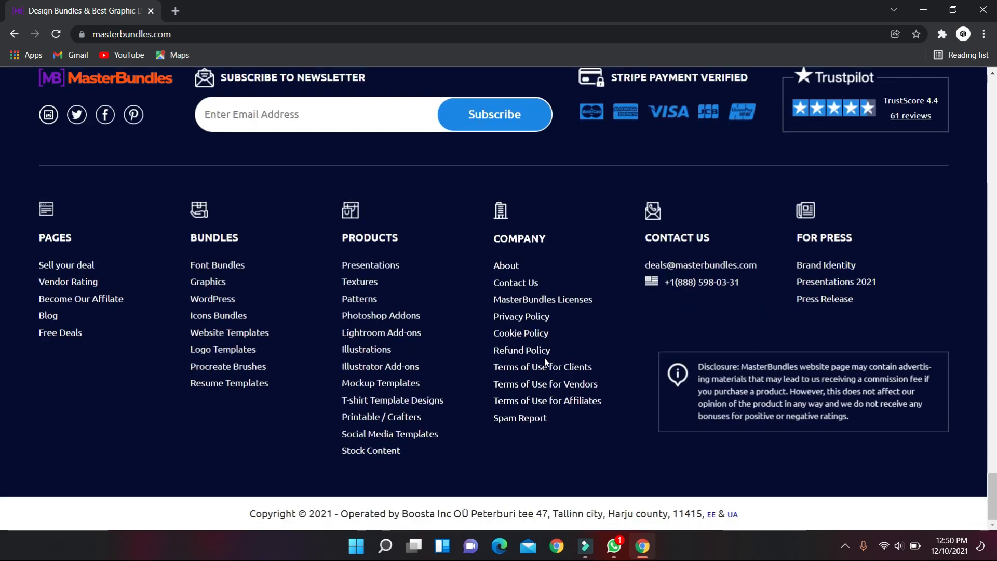
scroll(545, 362, "up", 13)
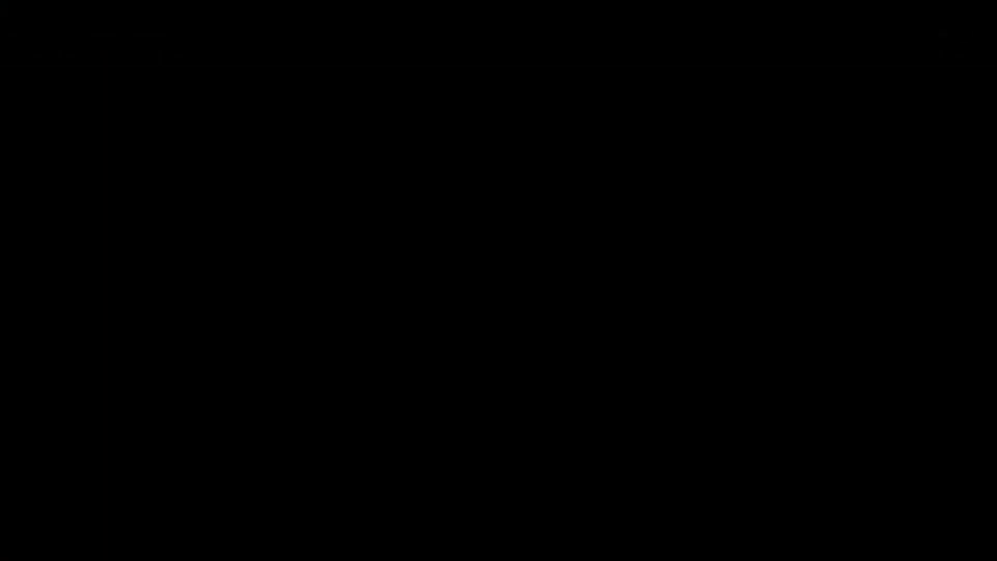